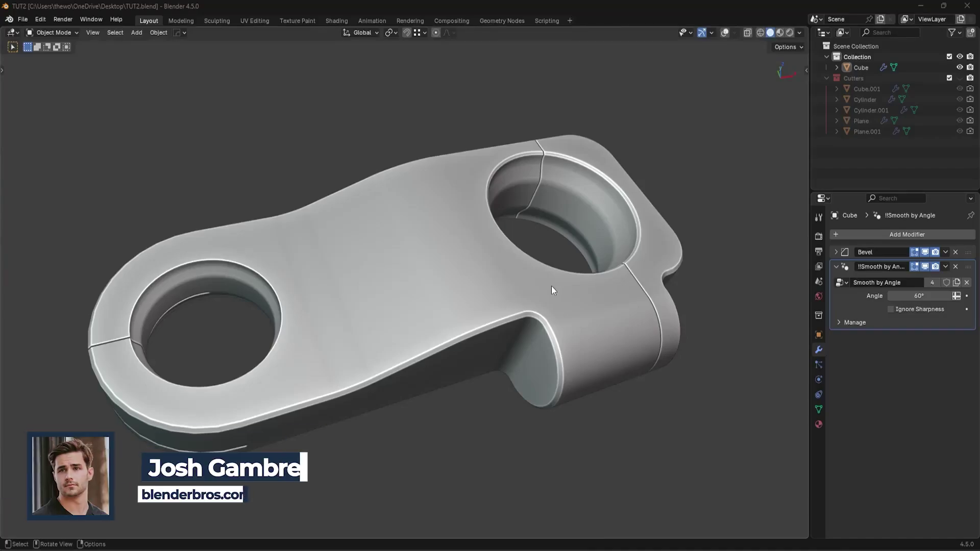
{"action": "left_click", "coordinate": [578, 326]}
{"action": "key", "text": "r"}
{"action": "key", "text": "r"}
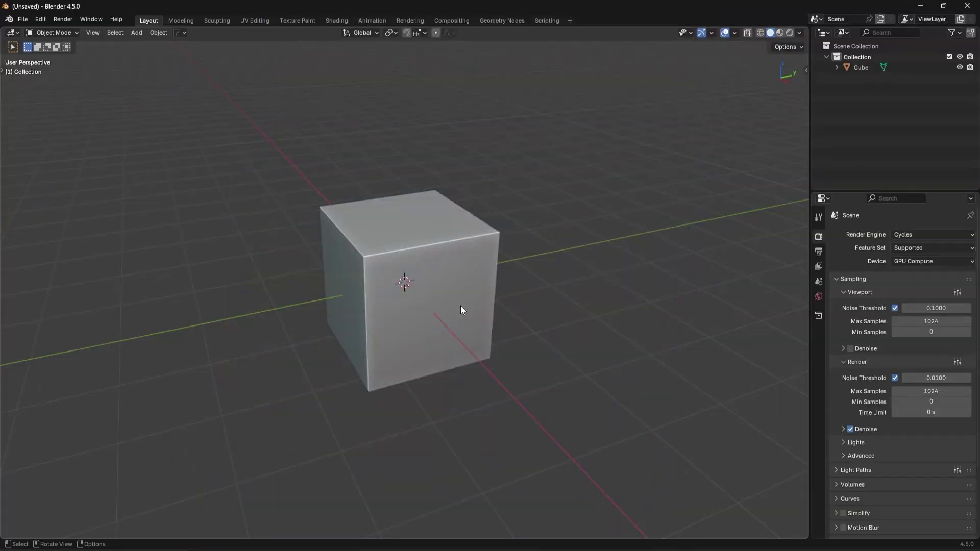
Stretch the default cube along the X axis to about 2.4 times its size, working in top view
{"action": "left_click", "coordinate": [460, 306]}
{"action": "key", "text": "KP_3"}
{"action": "key", "text": "KP_7"}
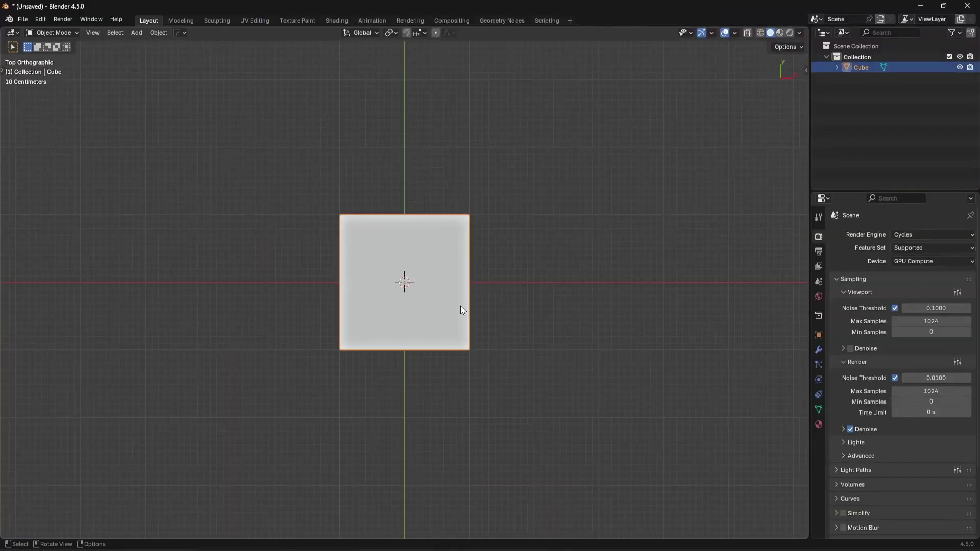
{"action": "key", "text": "s"}
{"action": "key", "text": "x"}
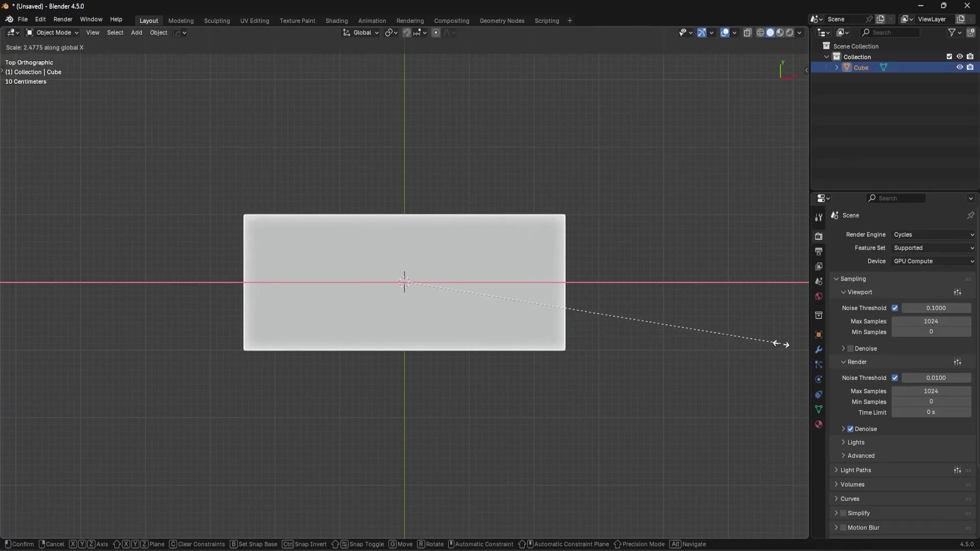
{"action": "left_click", "coordinate": [765, 352]}
Flatten the box along the Z axis to about 0.28 of its height
{"action": "middle_click_drag", "start_coordinate": [761, 353], "coordinate": [721, 361]}
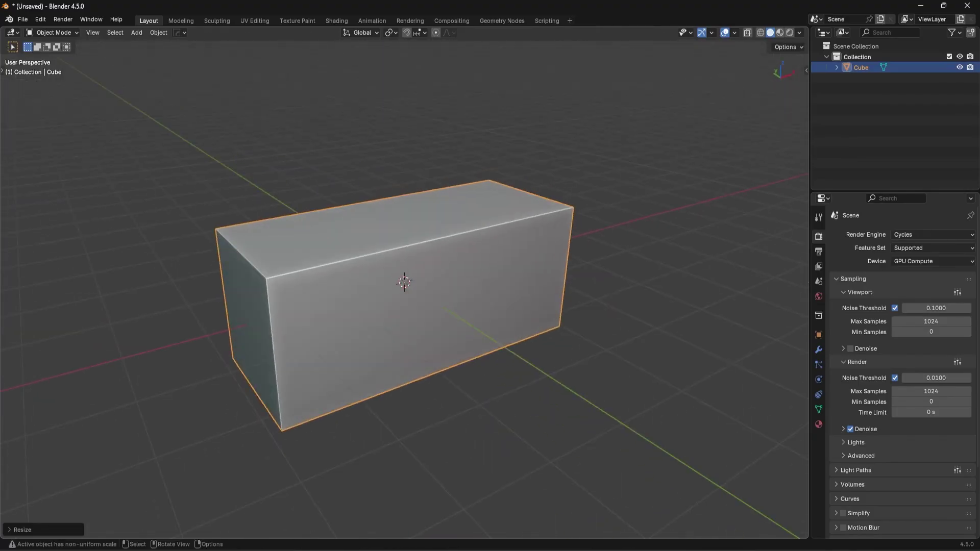
{"action": "key", "text": "s"}
{"action": "key", "text": "z"}
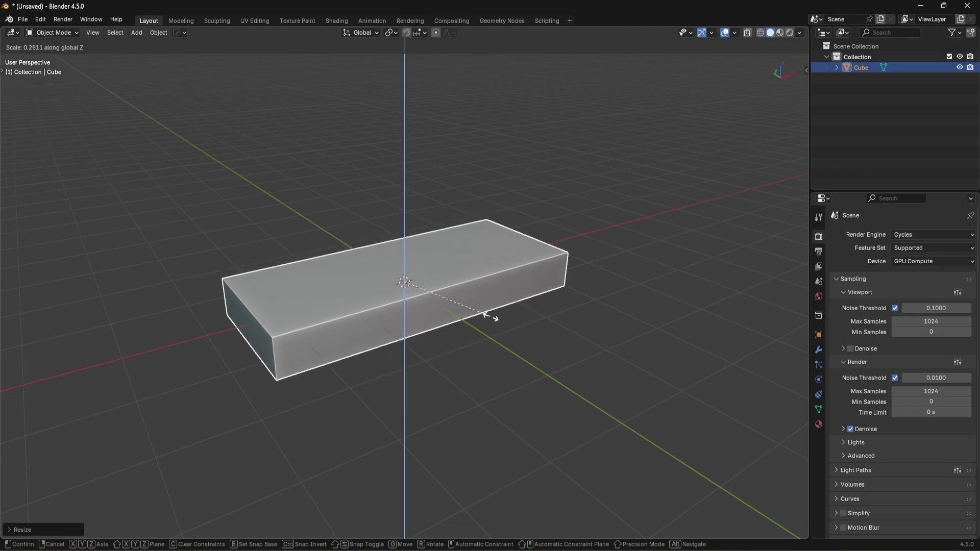
{"action": "left_click", "coordinate": [499, 319]}
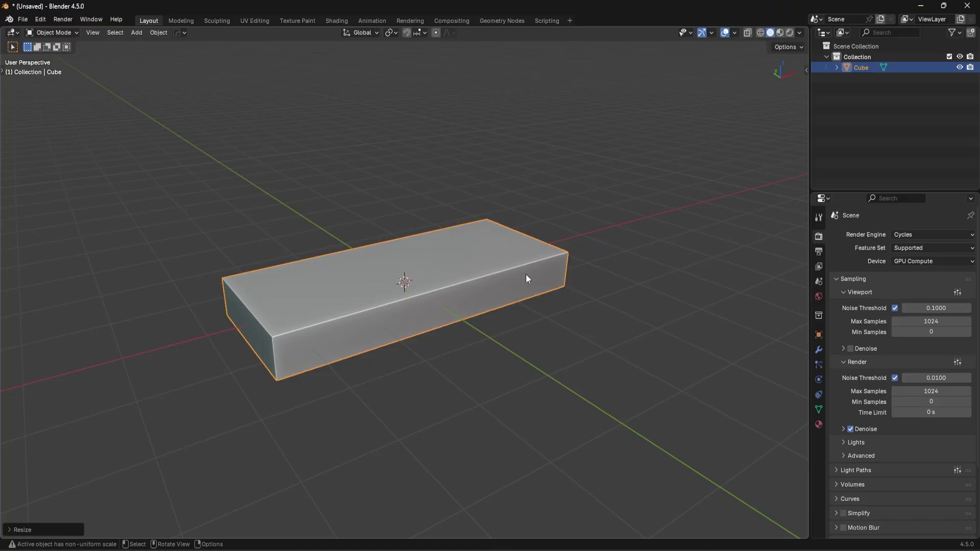
Try beveling one vertical corner edge of the box without its scale applied, and undo the bevel
{"action": "key", "text": "ctrl+a"}
{"action": "left_click", "coordinate": [515, 296]}
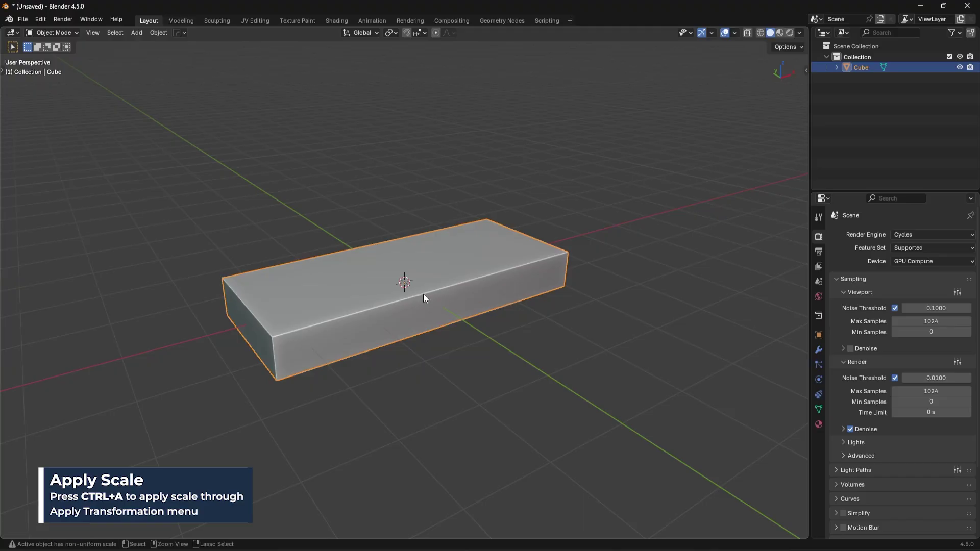
{"action": "key", "text": "Tab"}
{"action": "left_click", "coordinate": [271, 346]}
{"action": "key", "text": "ctrl+b"}
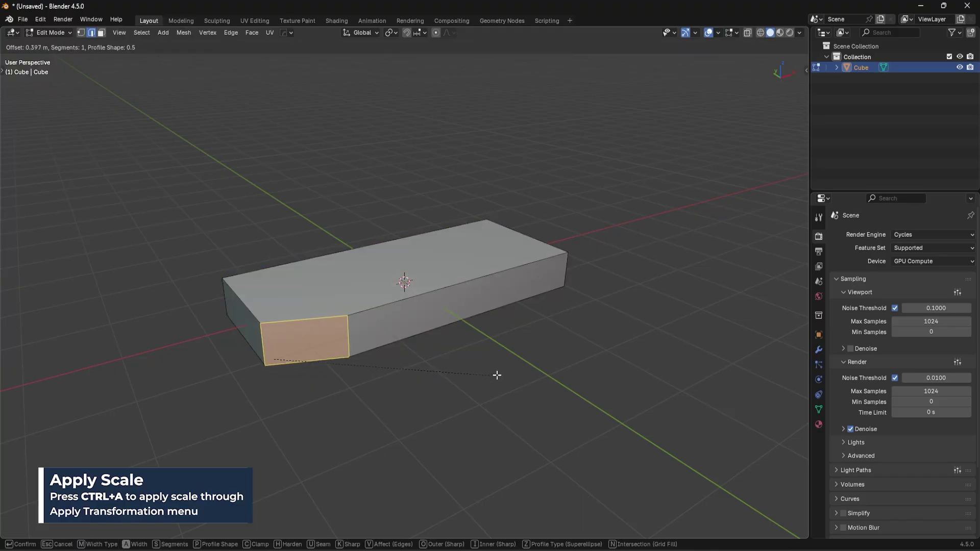
{"action": "left_click", "coordinate": [521, 431]}
{"action": "middle_click_drag", "start_coordinate": [520, 430], "coordinate": [450, 380]}
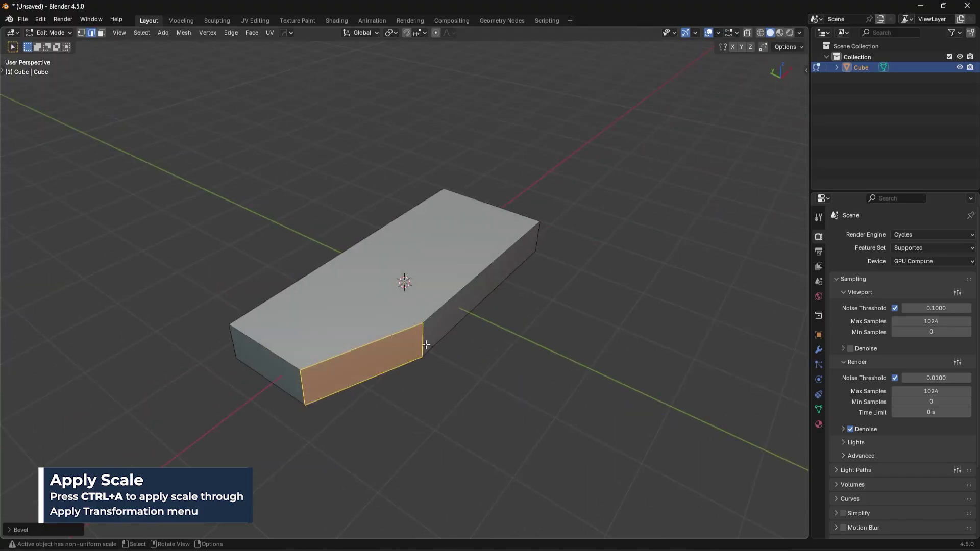
{"action": "key", "text": "ctrl+z"}
Return to Object Mode and apply the box's scale
{"action": "key", "text": "Tab"}
{"action": "key", "text": "ctrl+a"}
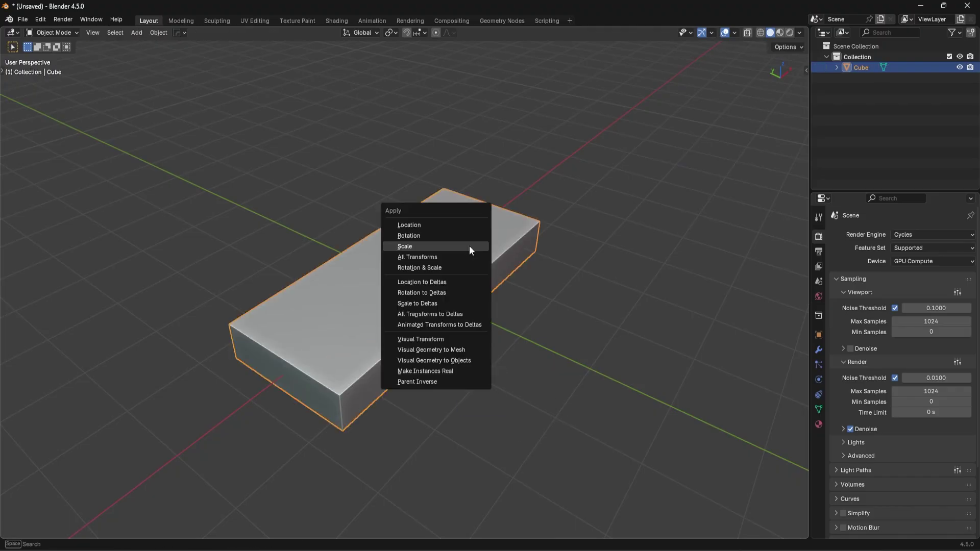
{"action": "left_click", "coordinate": [470, 246]}
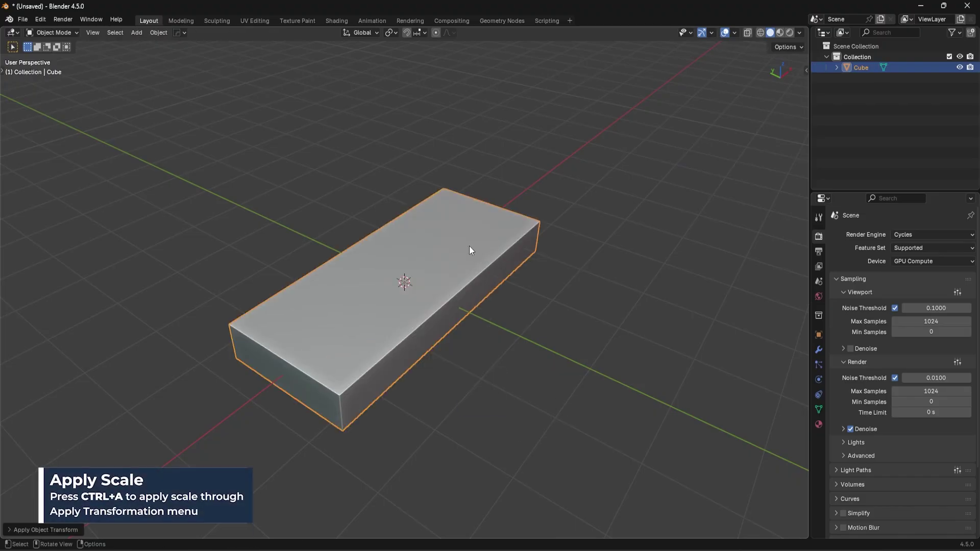
Try beveling the vertical corner edge in Edit Mode with the scale applied, and cancel the bevel
{"action": "key", "text": "Tab"}
{"action": "left_click", "coordinate": [604, 419]}
{"action": "key", "text": "ctrl+b"}
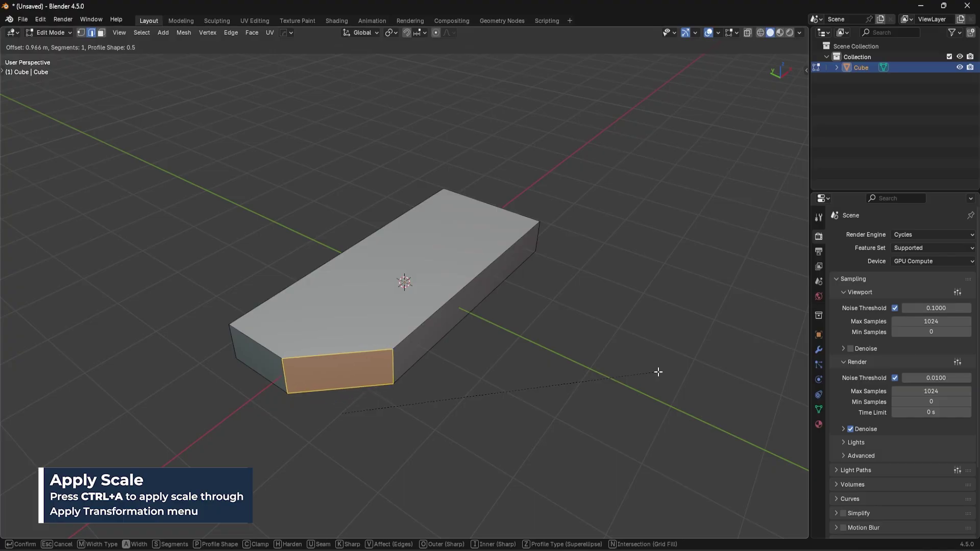
{"action": "right_click", "coordinate": [647, 370]}
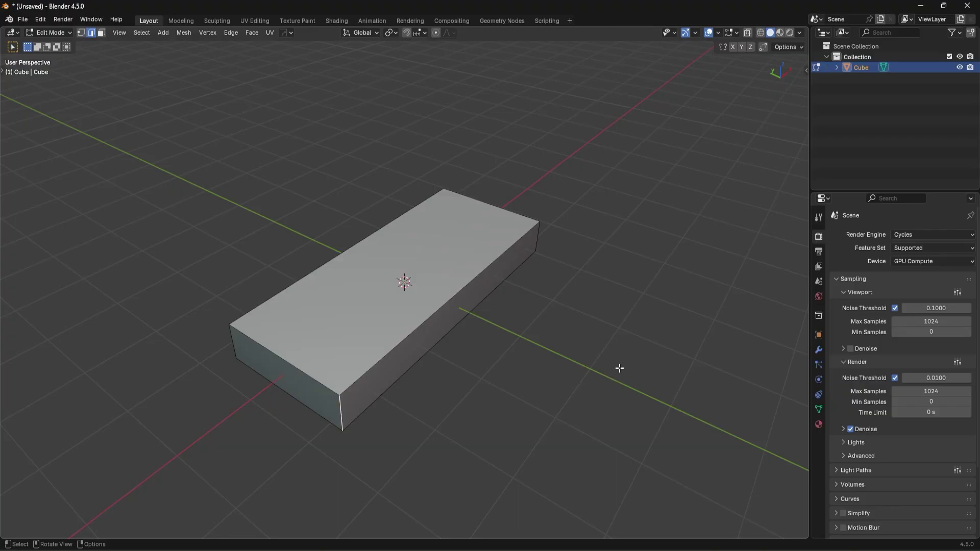
Add one loop cut across the box's width and slide it about a third of the way toward the negative X end
{"action": "left_click", "coordinate": [818, 350]}
{"action": "middle_click_drag", "start_coordinate": [672, 361], "coordinate": [478, 308]}
{"action": "key", "text": "ctrl+r"}
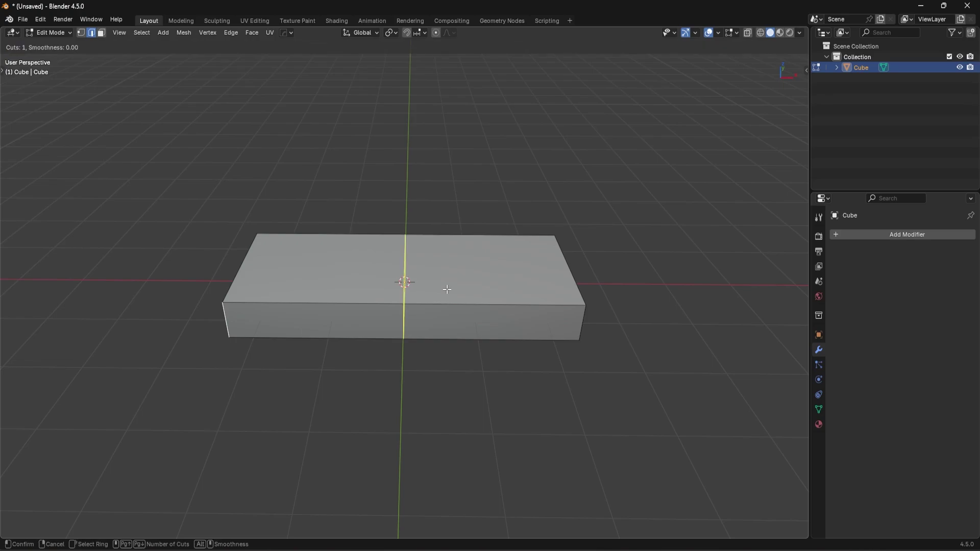
{"action": "left_click", "coordinate": [447, 290]}
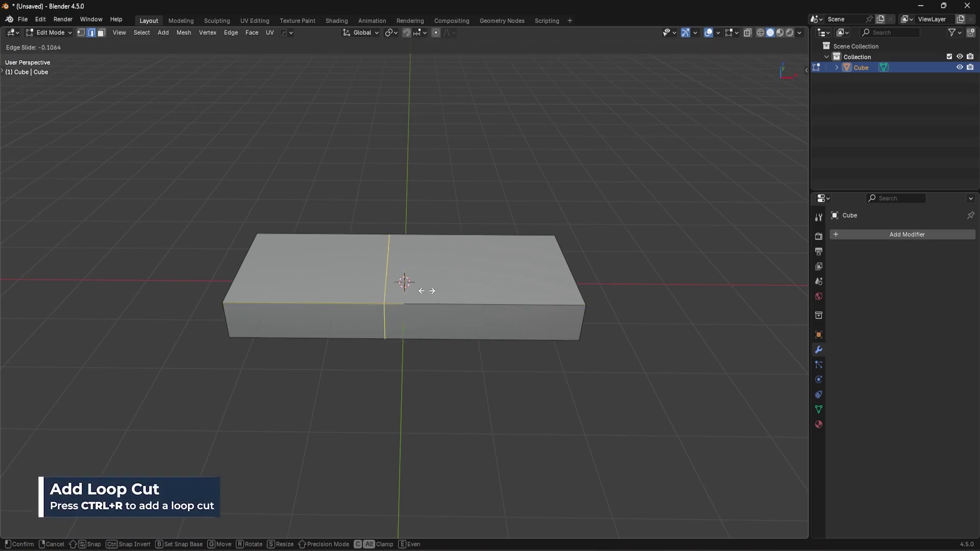
{"action": "left_click", "coordinate": [384, 291]}
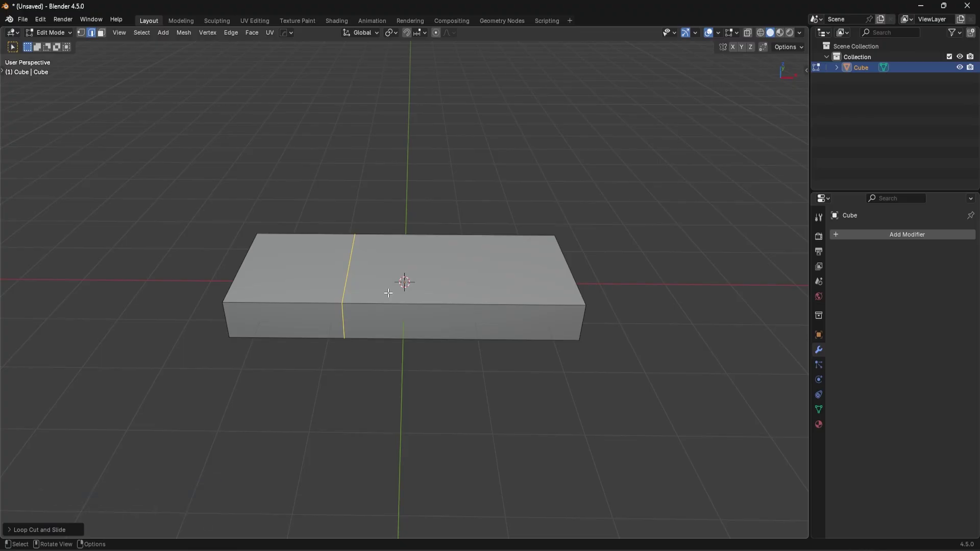
Bevel the new edge loop with an offset of about 0.31 m and one segment, forming a band around the box
{"action": "key", "text": "ctrl+b"}
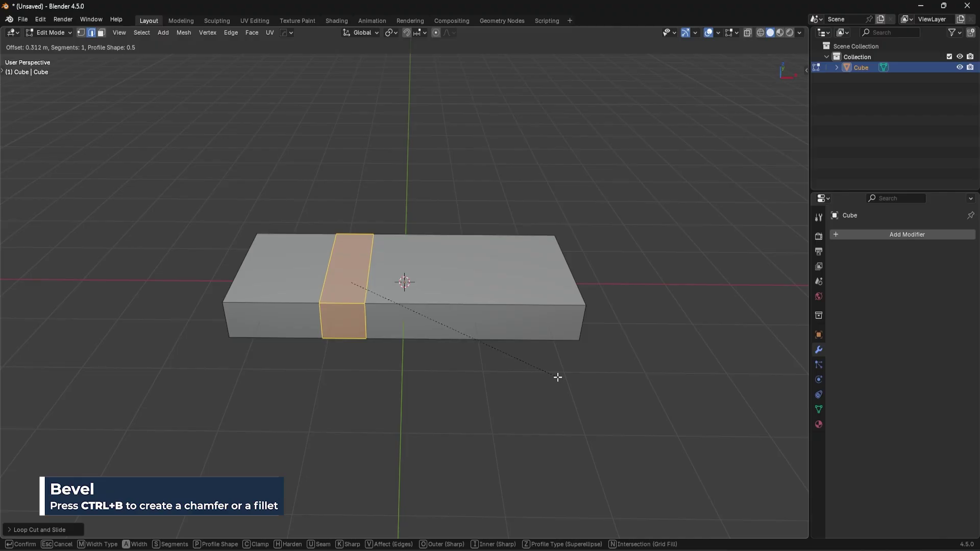
{"action": "scroll", "coordinate": [557, 377], "scroll_direction": "up", "scroll_amount": 4}
{"action": "left_click", "coordinate": [525, 374]}
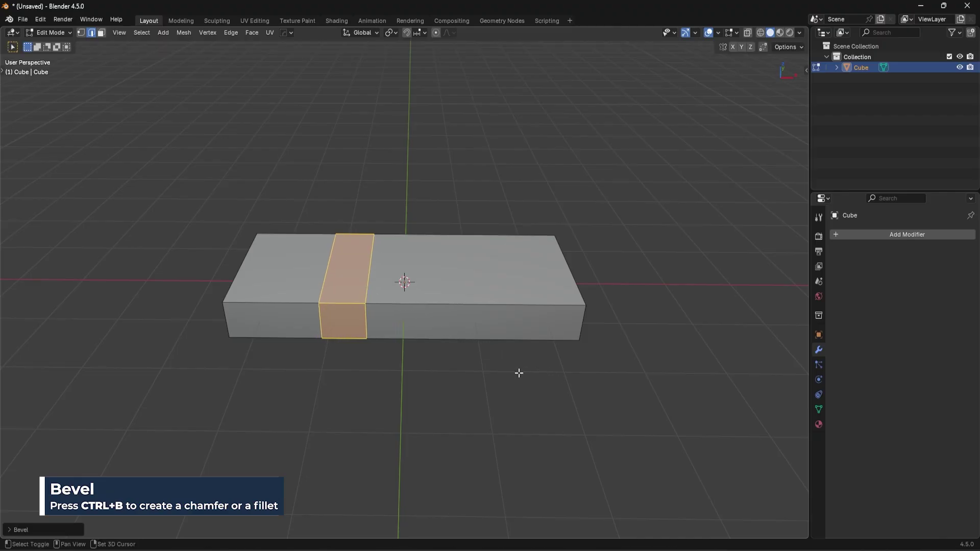
Switch between vertex, edge and object modes, ending in face selection mode
{"action": "key", "text": "Tab"}
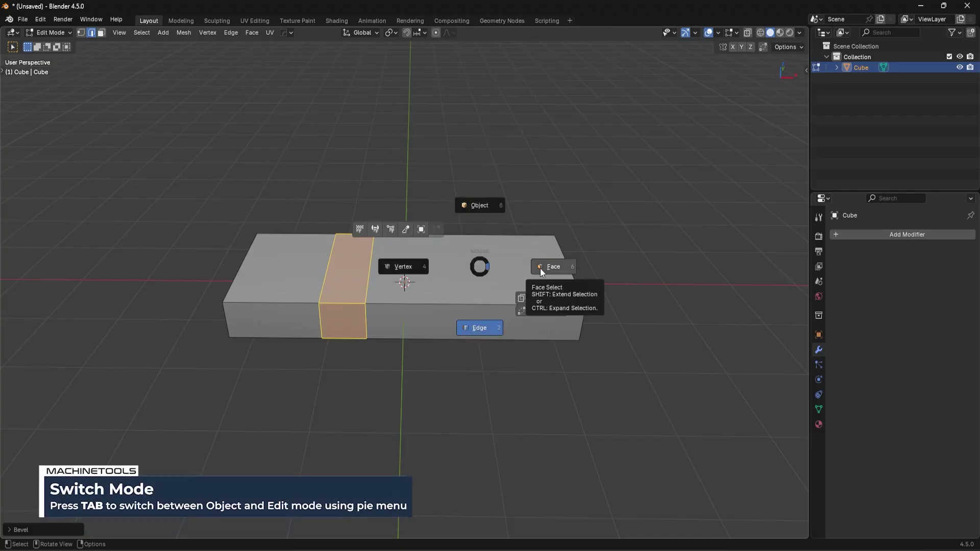
{"action": "left_click", "coordinate": [439, 260]}
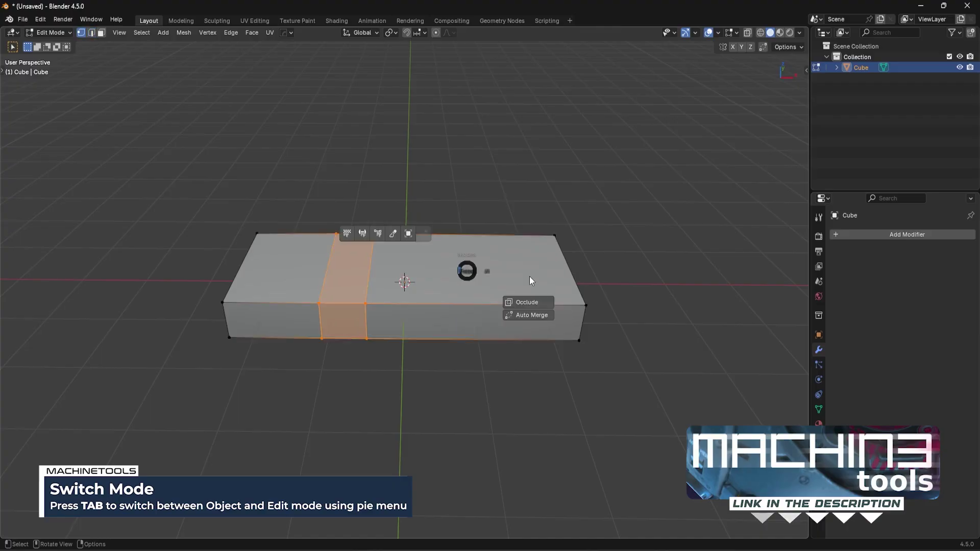
{"action": "left_click", "coordinate": [529, 281]}
{"action": "key", "text": "Tab"}
{"action": "left_click", "coordinate": [522, 366]}
{"action": "key", "text": "Tab"}
{"action": "left_click", "coordinate": [207, 303]}
{"action": "key", "text": "Tab"}
{"action": "left_click", "coordinate": [560, 270]}
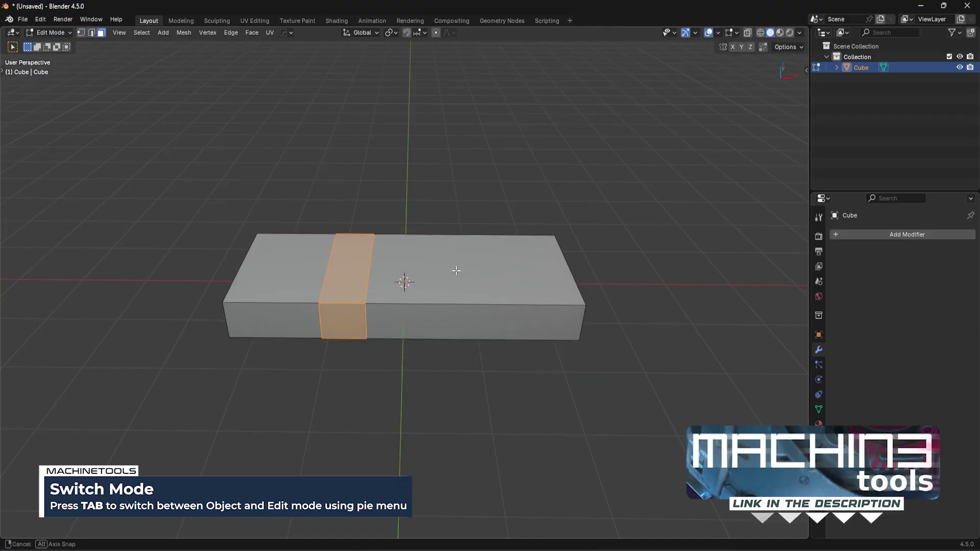
Raise the long top face beside the band along the Z axis by about 0.4 m
{"action": "middle_click_drag", "start_coordinate": [455, 270], "coordinate": [445, 255]}
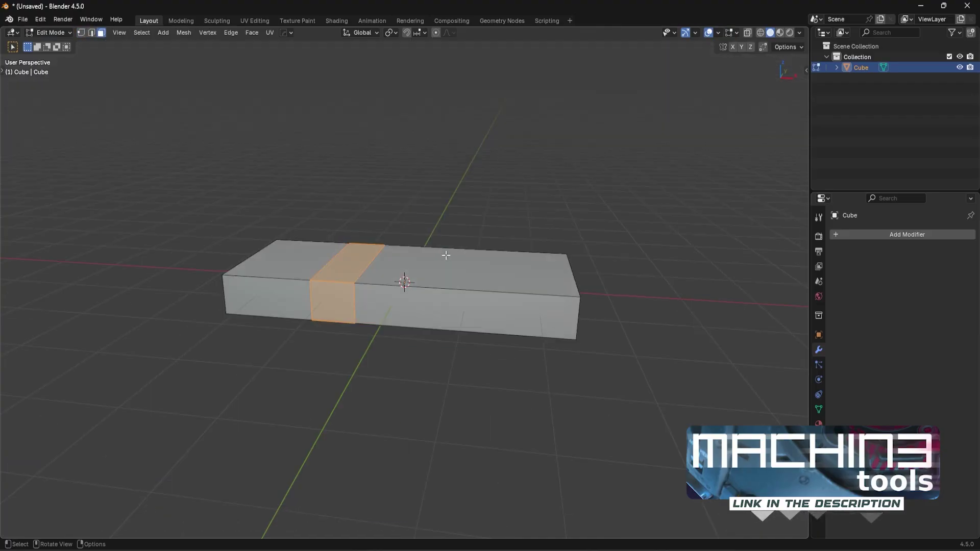
{"action": "left_click", "coordinate": [485, 278]}
{"action": "key", "text": "g"}
{"action": "key", "text": "z"}
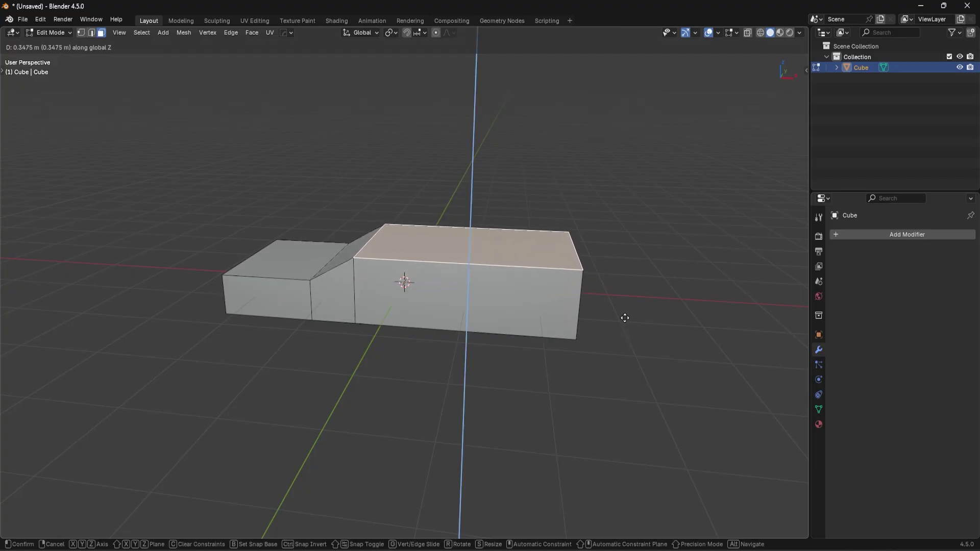
{"action": "left_click", "coordinate": [626, 312]}
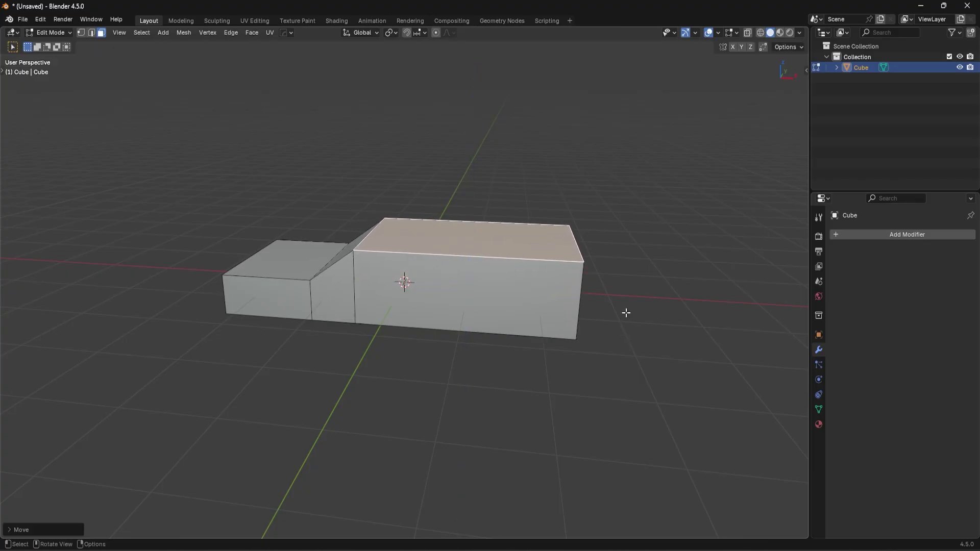
Move the top edge between the slope and the raised face about 0.54 m along X to make the slope gentler
{"action": "mouse_move", "coordinate": [590, 317]}
{"action": "middle_mouse_down"}
{"action": "mouse_move", "coordinate": [573, 323]}
{"action": "mouse_move", "coordinate": [571, 313]}
{"action": "middle_mouse_up"}
{"action": "key", "text": "2"}
{"action": "left_click", "coordinate": [377, 246]}
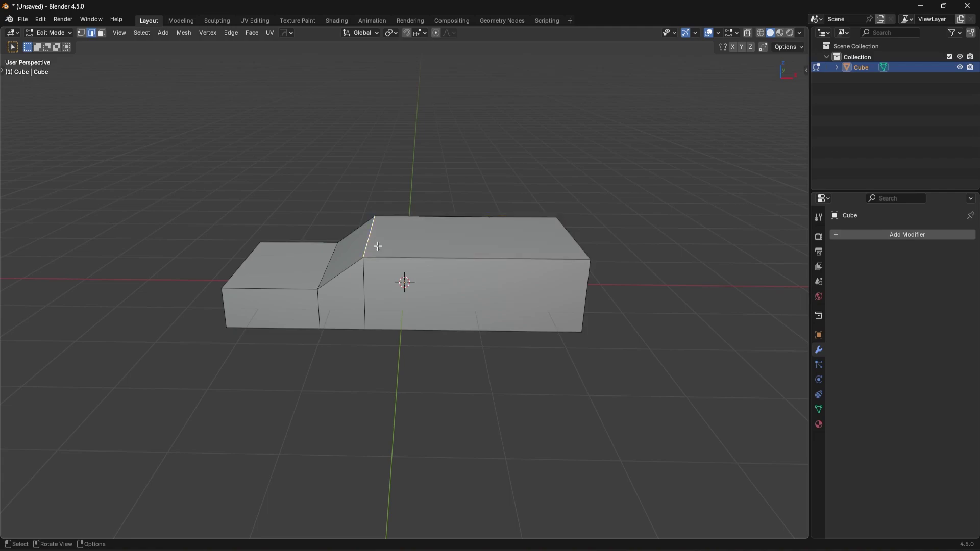
{"action": "key", "text": "g"}
{"action": "key", "text": "x"}
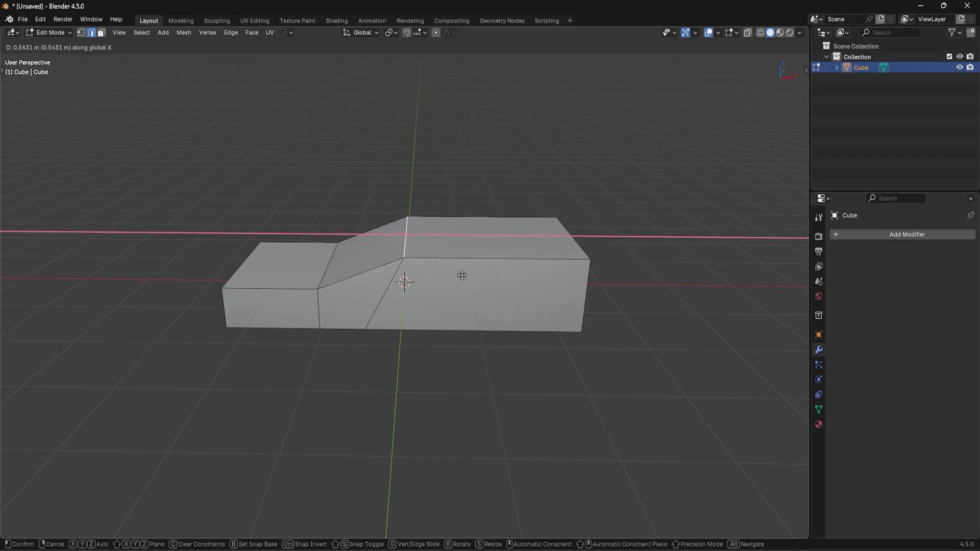
{"action": "left_click", "coordinate": [462, 275]}
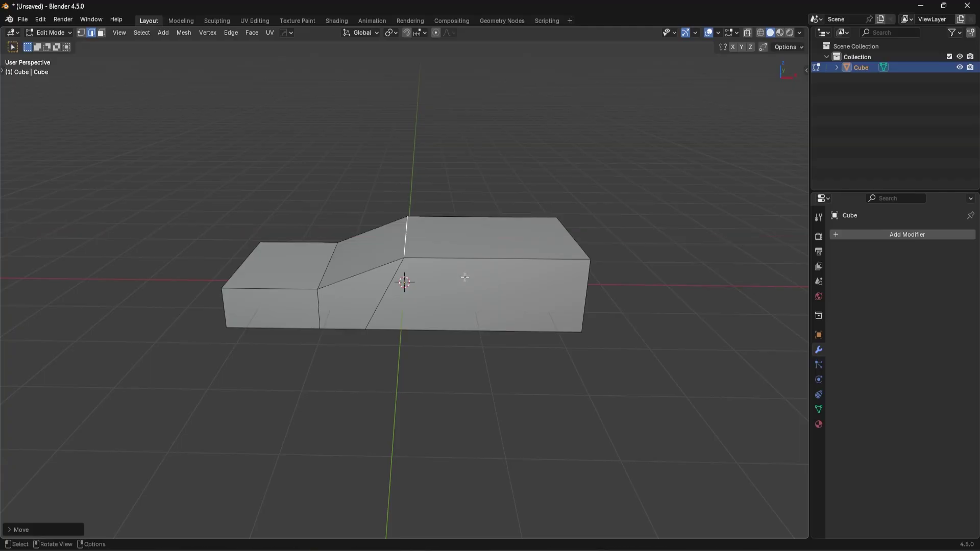
Clean up the whole mesh with Limited Dissolve to remove the unneeded edges
{"action": "middle_click_drag", "start_coordinate": [462, 274], "coordinate": [602, 317]}
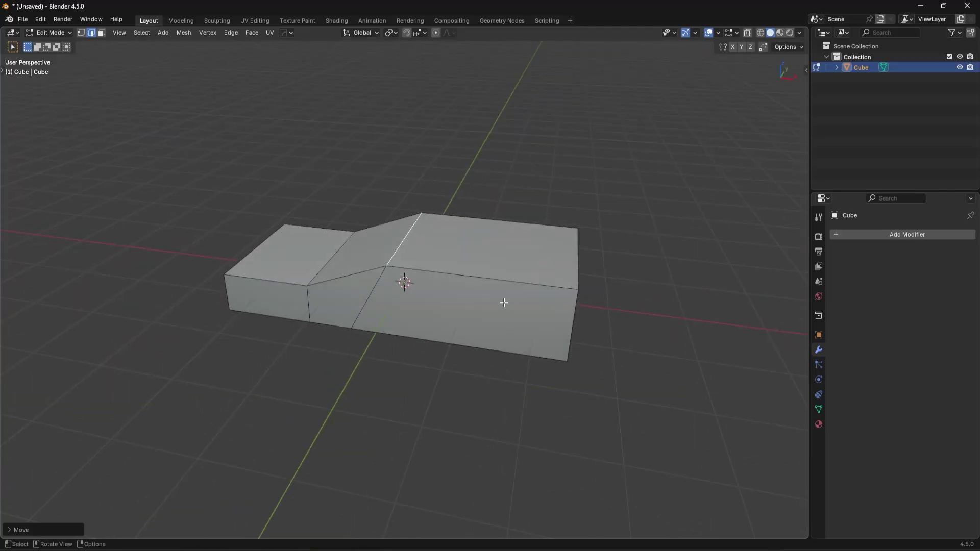
{"action": "key", "text": "a"}
{"action": "key", "text": "x"}
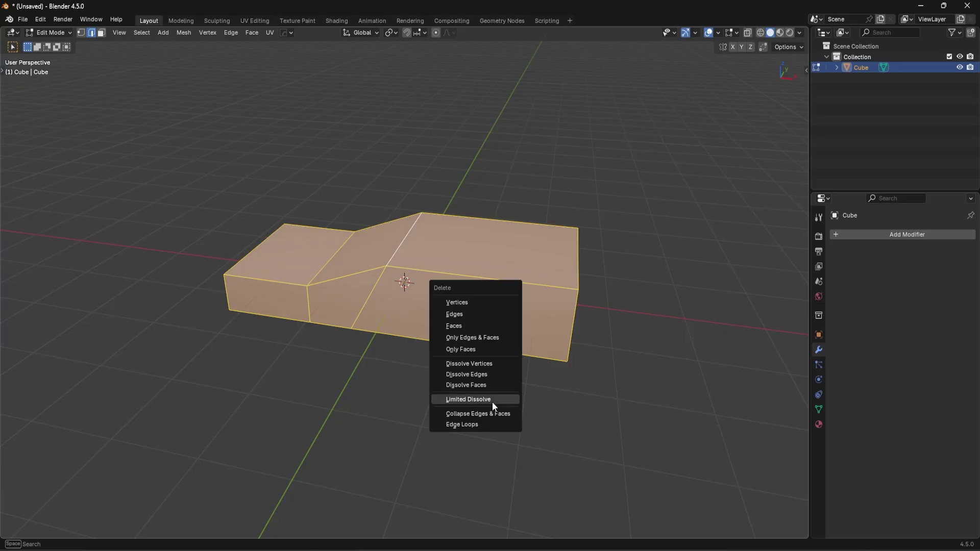
{"action": "left_click", "coordinate": [492, 402]}
Round the two vertical corner edges at the raised end with a bevel of about 0.4 m and 9 segments
{"action": "middle_click_drag", "start_coordinate": [492, 402], "coordinate": [472, 343]}
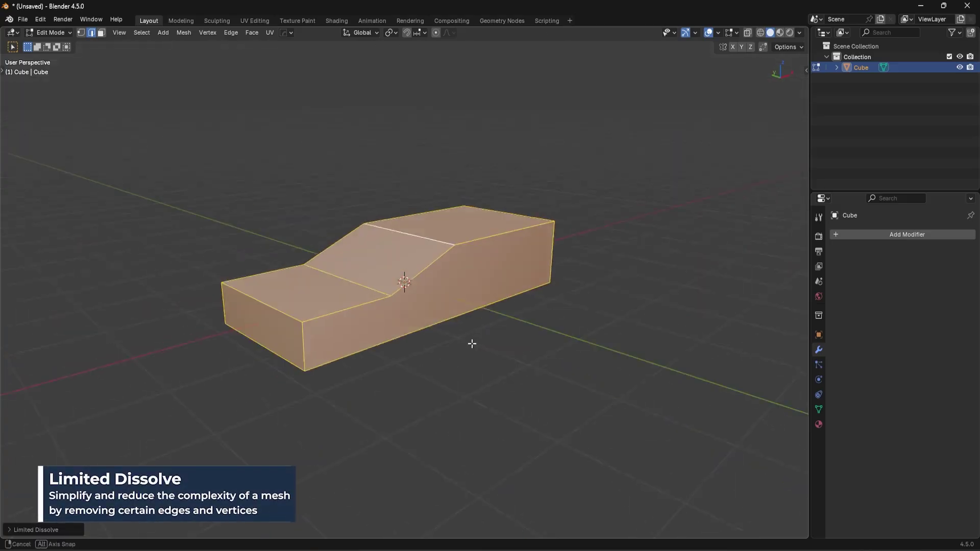
{"action": "scroll", "coordinate": [458, 314], "scroll_direction": "up", "scroll_amount": 3}
{"action": "middle_click_drag", "start_coordinate": [564, 302], "coordinate": [544, 329]}
{"action": "scroll", "coordinate": [505, 304], "scroll_direction": "down", "scroll_amount": 3}
{"action": "key", "text": "Tab"}
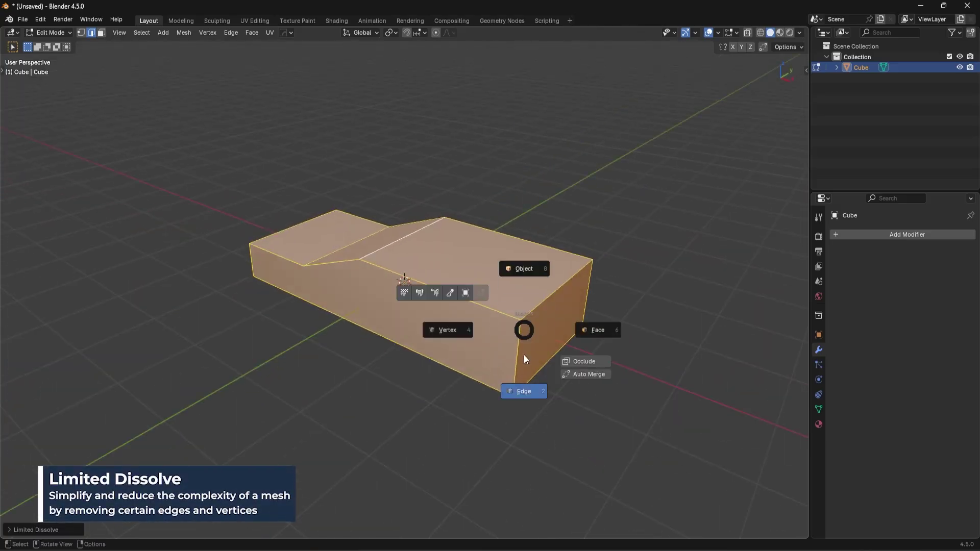
{"action": "left_click", "coordinate": [524, 354]}
{"action": "left_click", "coordinate": [522, 339]}
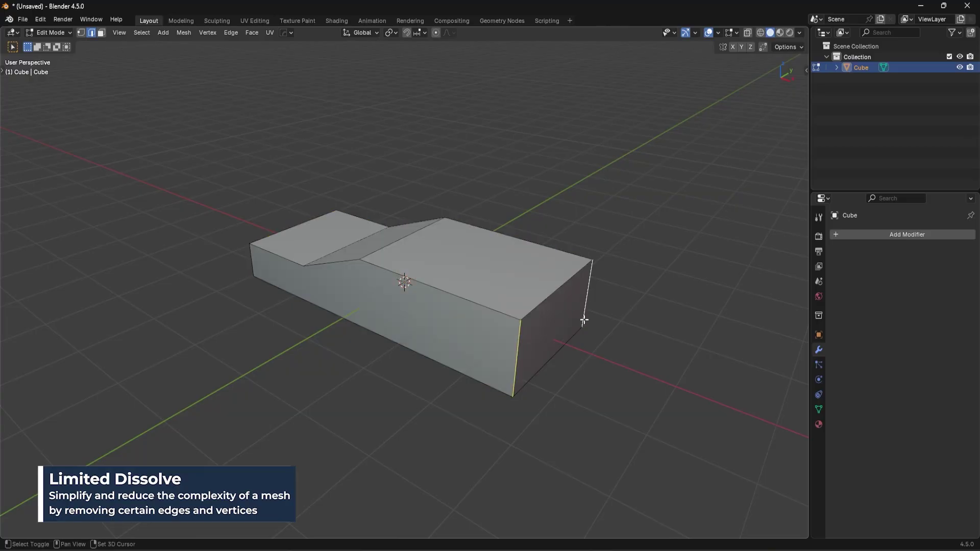
{"action": "middle_click_drag", "start_coordinate": [584, 320], "coordinate": [586, 391]}
{"action": "key", "text": "ctrl+b"}
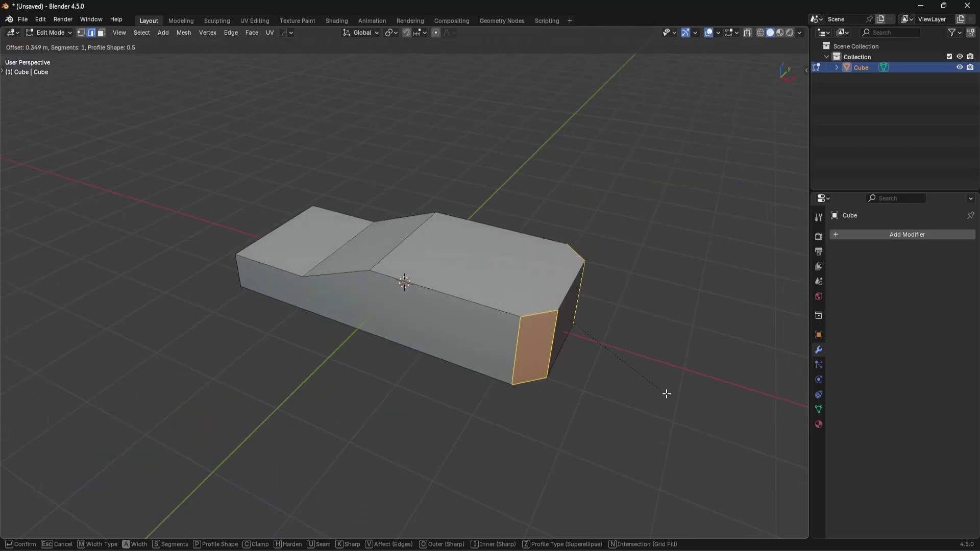
{"action": "scroll", "coordinate": [666, 394], "scroll_direction": "up", "scroll_amount": 8}
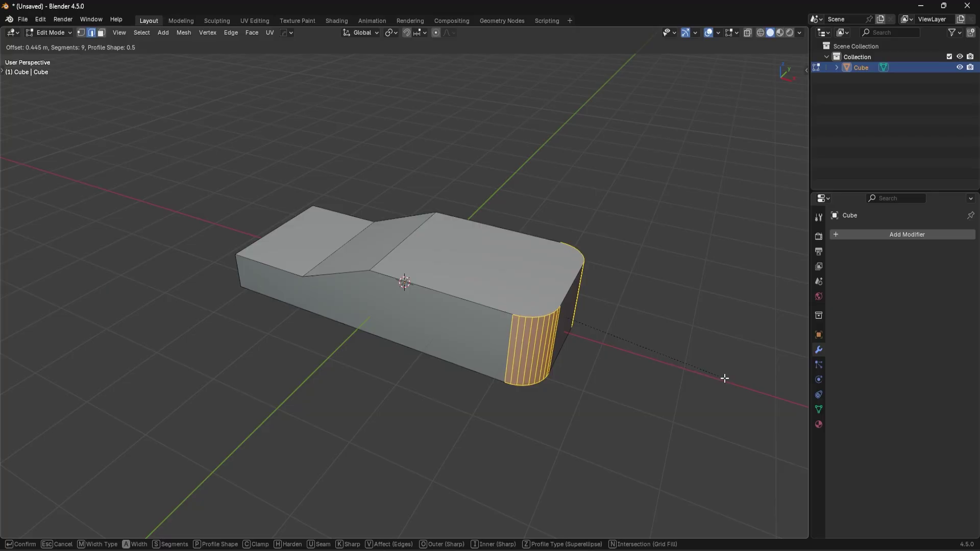
{"action": "left_click", "coordinate": [703, 381]}
Round the two vertical corner edges at the low end into a half circle with a 9-segment bevel using Clamp Overlap
{"action": "middle_click_drag", "start_coordinate": [338, 356], "coordinate": [475, 343]}
{"action": "left_click", "coordinate": [333, 373]}
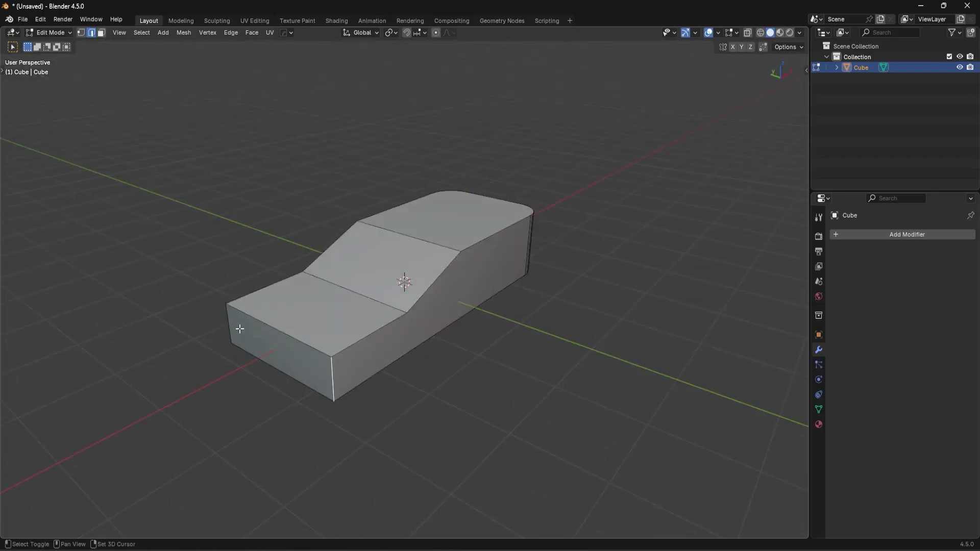
{"action": "key", "text": "ctrl+b"}
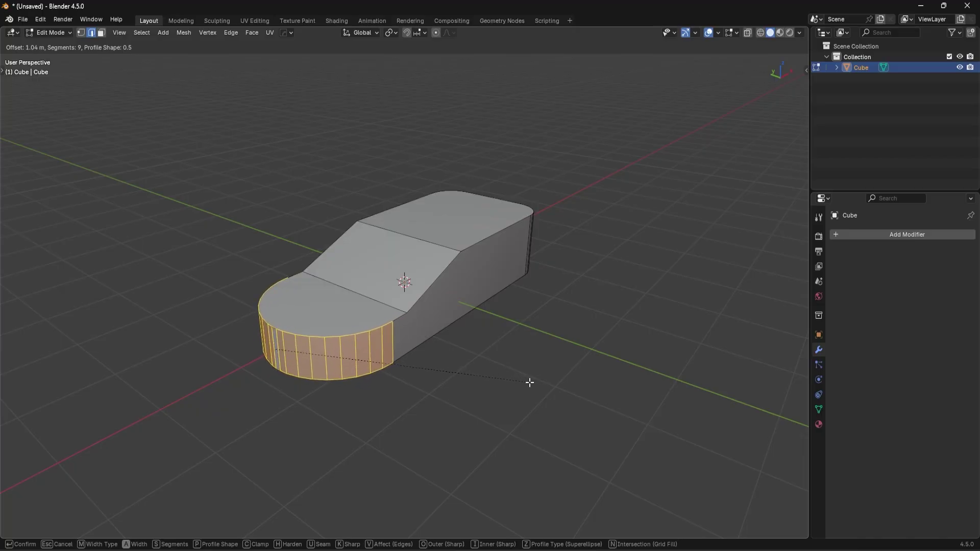
{"action": "key", "text": "c"}
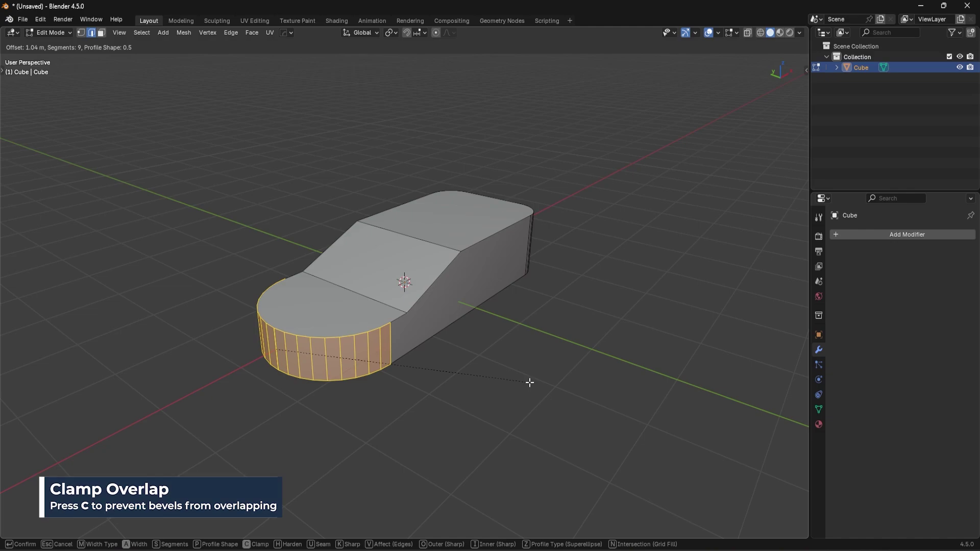
{"action": "left_click", "coordinate": [643, 384]}
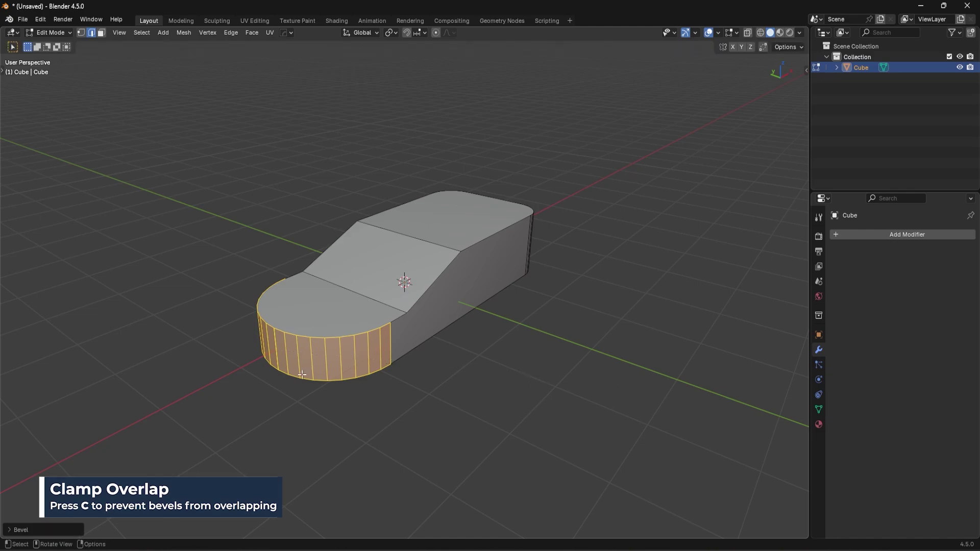
Test-move the middle vertical edge of the rounded end, cancel the move, and undo the bevel
{"action": "middle_click_drag", "start_coordinate": [302, 375], "coordinate": [370, 357]}
{"action": "left_click", "coordinate": [376, 372]}
{"action": "key", "text": "g"}
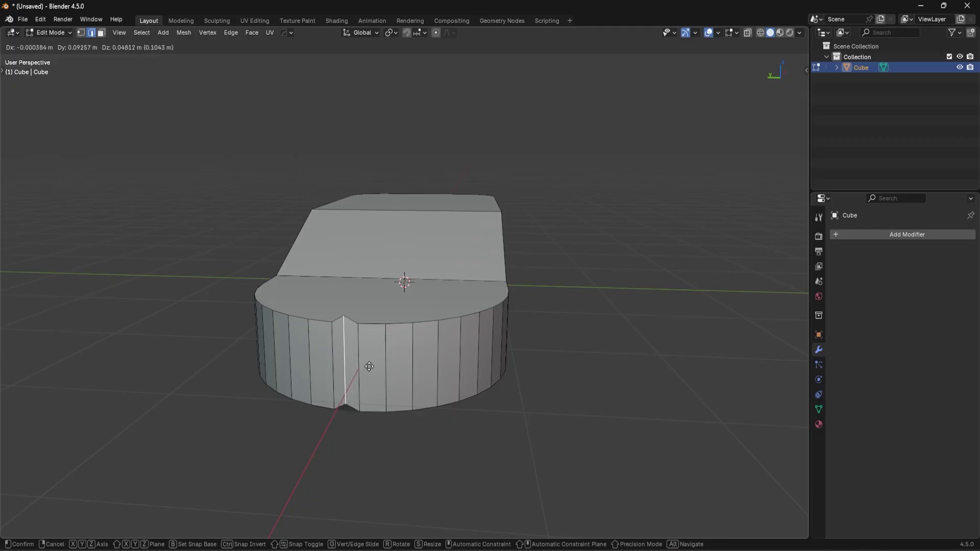
{"action": "key", "text": "Escape"}
{"action": "key", "text": "ctrl+z"}
{"action": "key", "text": "ctrl+z"}
Bevel the low end's vertical edges again by about 1.07 m with 9 segments and merge the whole mesh by distance
{"action": "key", "text": "ctrl+b"}
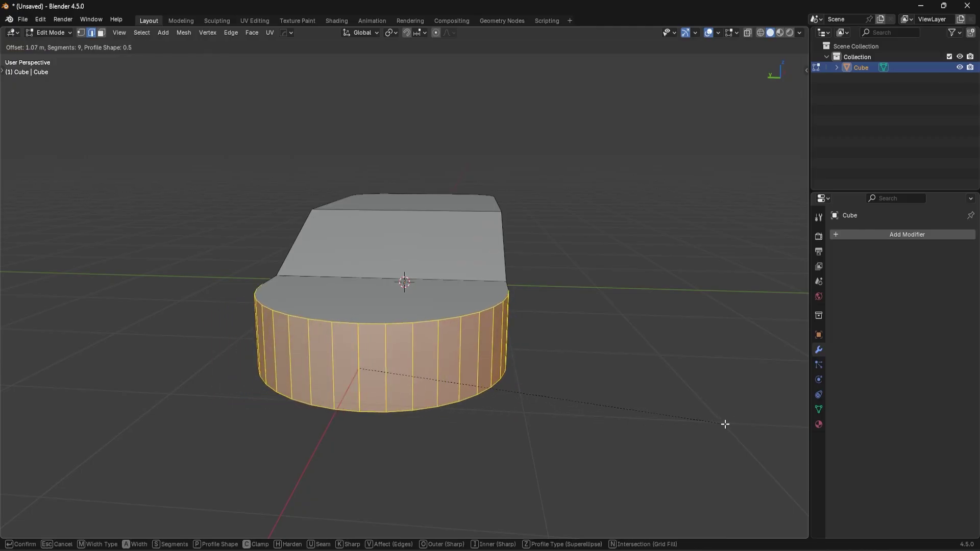
{"action": "left_click", "coordinate": [724, 424]}
{"action": "key", "text": "a"}
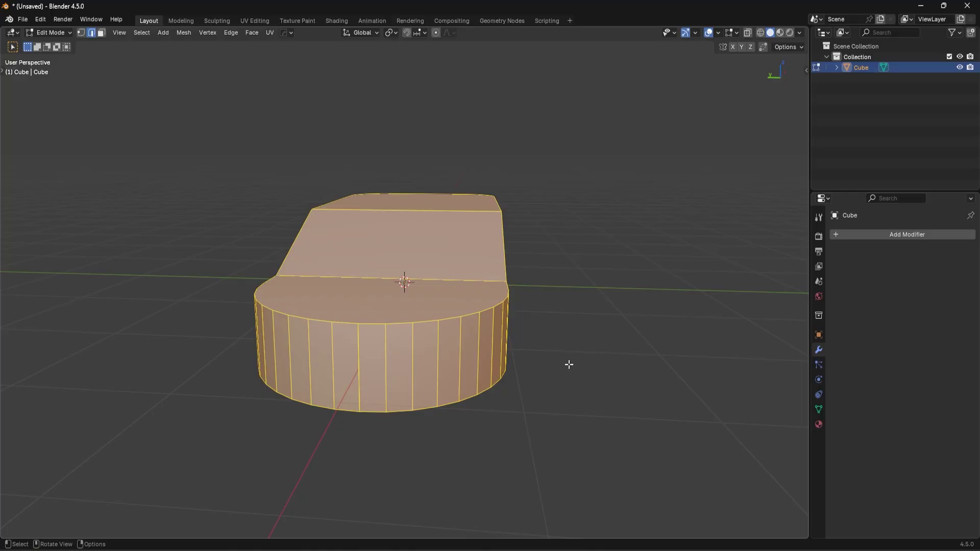
{"action": "key", "text": "m"}
{"action": "left_click", "coordinate": [530, 400]}
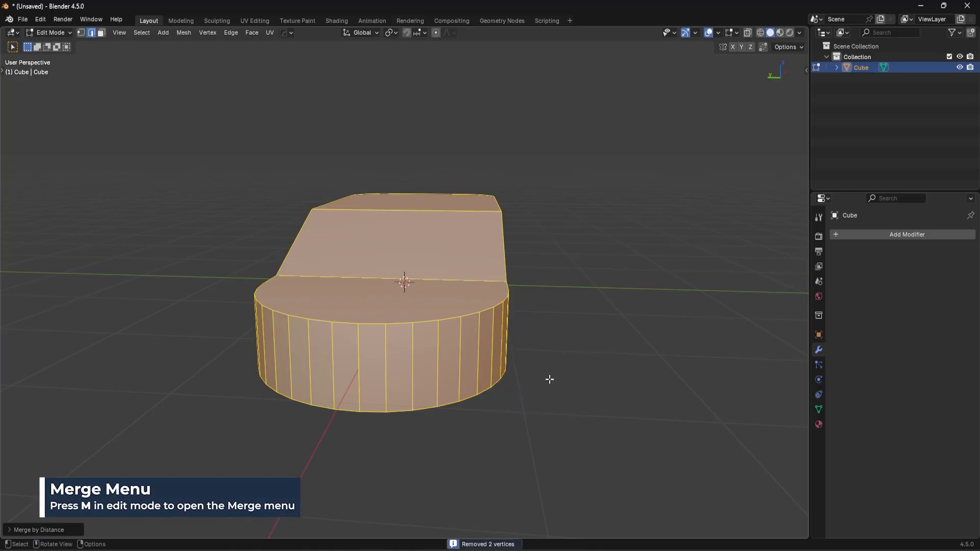
Check the merged middle edge of the rounded end with a cancelled test move
{"action": "middle_click_drag", "start_coordinate": [549, 379], "coordinate": [352, 409]}
{"action": "left_click", "coordinate": [344, 411]}
{"action": "key", "text": "g"}
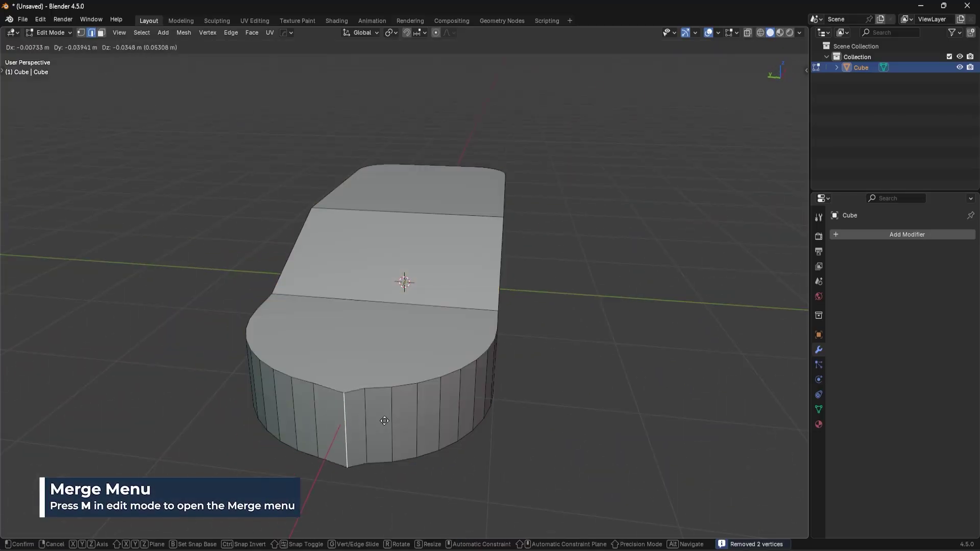
{"action": "key", "text": "Escape"}
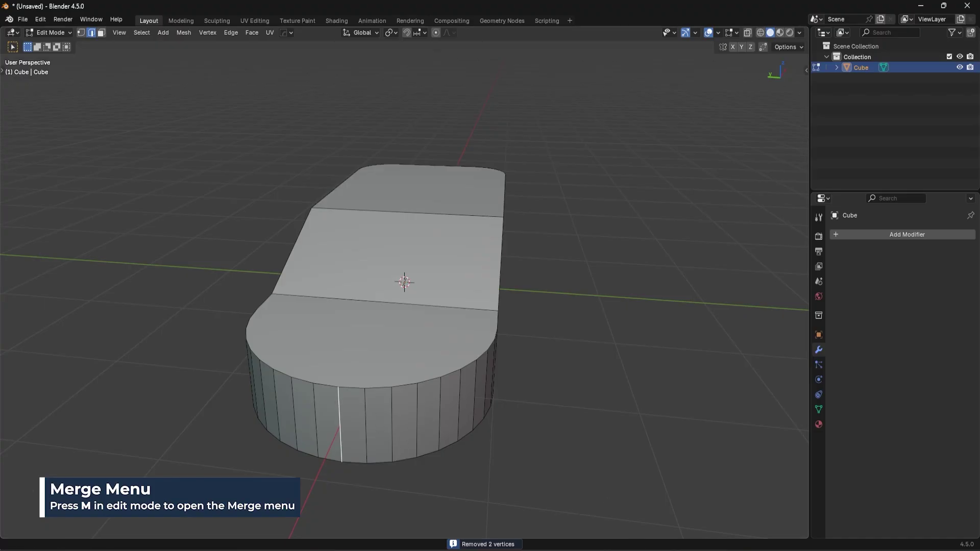
Apply Shade Auto Smooth to the bracket body in Object Mode
{"action": "middle_click_drag", "start_coordinate": [478, 286], "coordinate": [511, 283]}
{"action": "scroll", "coordinate": [466, 328], "scroll_direction": "down", "scroll_amount": 2}
{"action": "key", "text": "Tab"}
{"action": "right_click", "coordinate": [517, 280]}
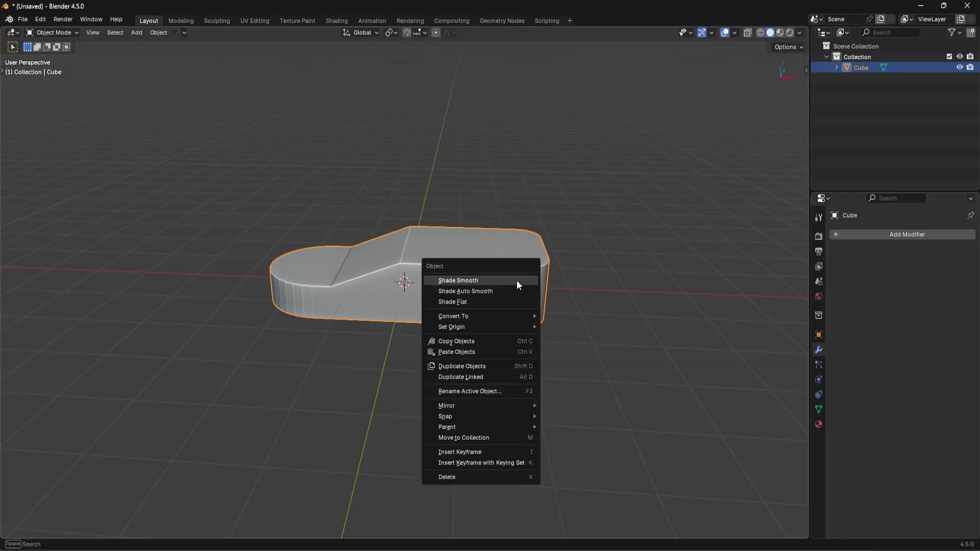
{"action": "left_click", "coordinate": [522, 290]}
{"action": "scroll", "coordinate": [439, 286], "scroll_direction": "up", "scroll_amount": 2}
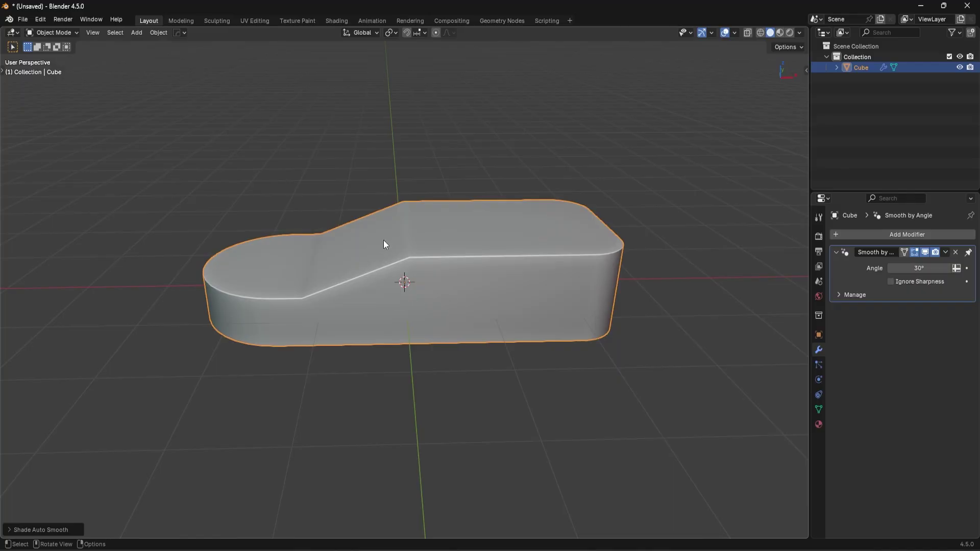
Round the upper edge of the slope with a bevel of about 0.3 m and 9 segments
{"action": "key", "text": "Tab"}
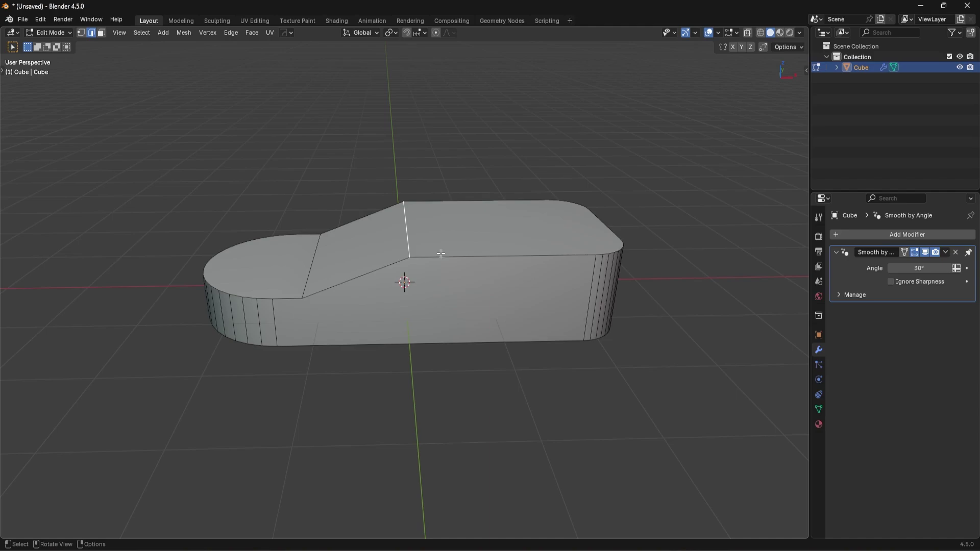
{"action": "key", "text": "Tab"}
{"action": "mouse_move", "coordinate": [441, 254]}
{"action": "middle_mouse_down"}
{"action": "mouse_move", "coordinate": [608, 293]}
{"action": "mouse_move", "coordinate": [427, 259]}
{"action": "middle_mouse_up"}
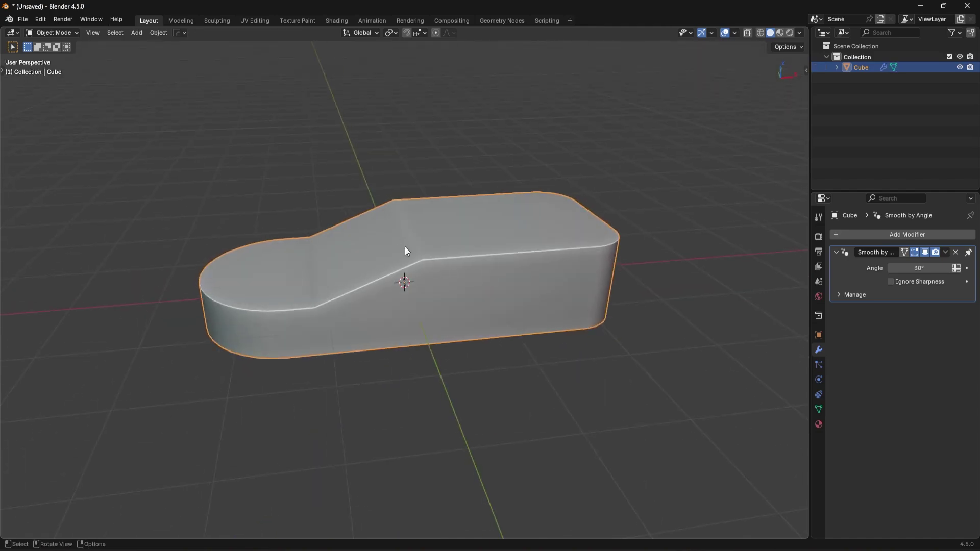
{"action": "key", "text": "Tab"}
{"action": "key", "text": "ctrl+b"}
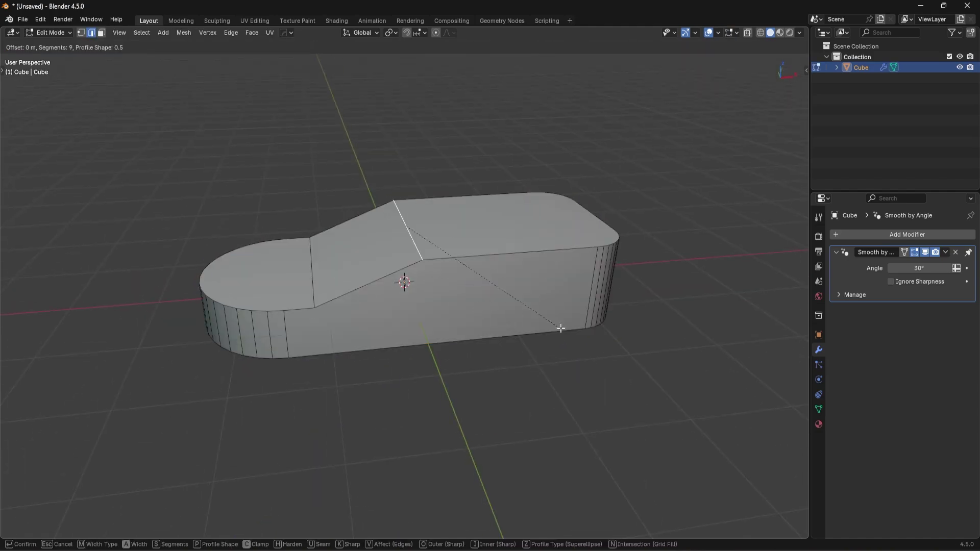
{"action": "scroll", "coordinate": [578, 332], "scroll_direction": "up", "scroll_amount": 8}
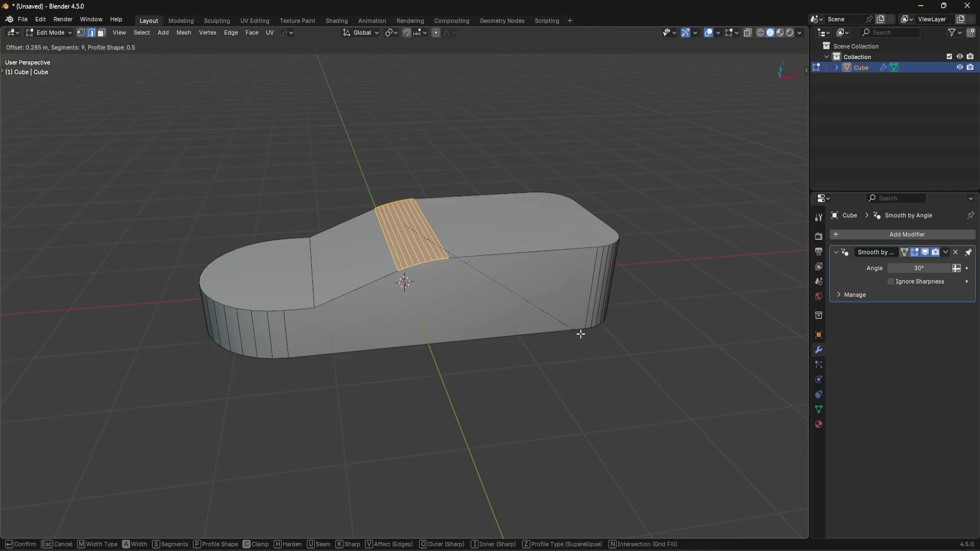
{"action": "left_click", "coordinate": [586, 333]}
Round the lower edge of the slope with a bevel of about 0.19 m and 9 segments and return to Object Mode
{"action": "left_click", "coordinate": [317, 280]}
{"action": "key", "text": "ctrl+b"}
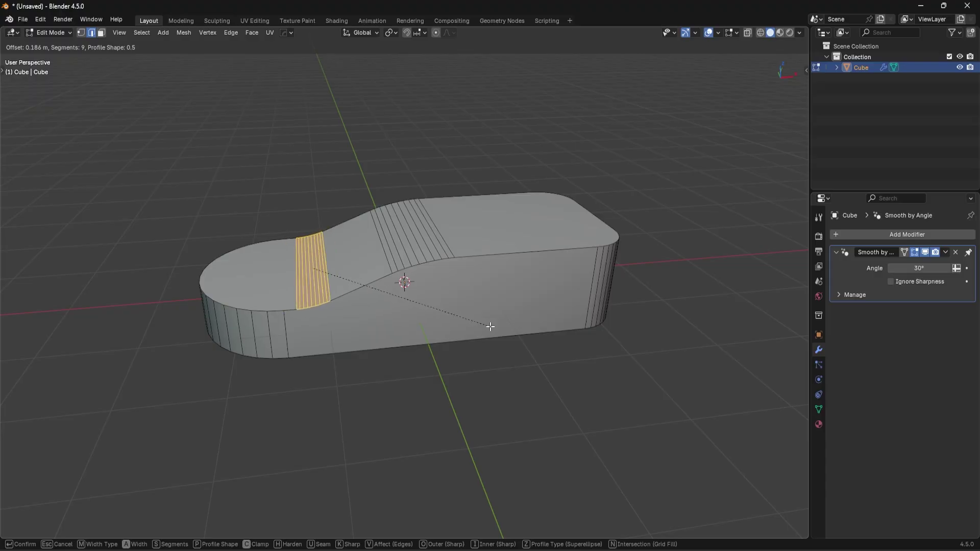
{"action": "left_click", "coordinate": [489, 327]}
{"action": "key", "text": "Tab"}
{"action": "middle_click_drag", "start_coordinate": [485, 286], "coordinate": [457, 281]}
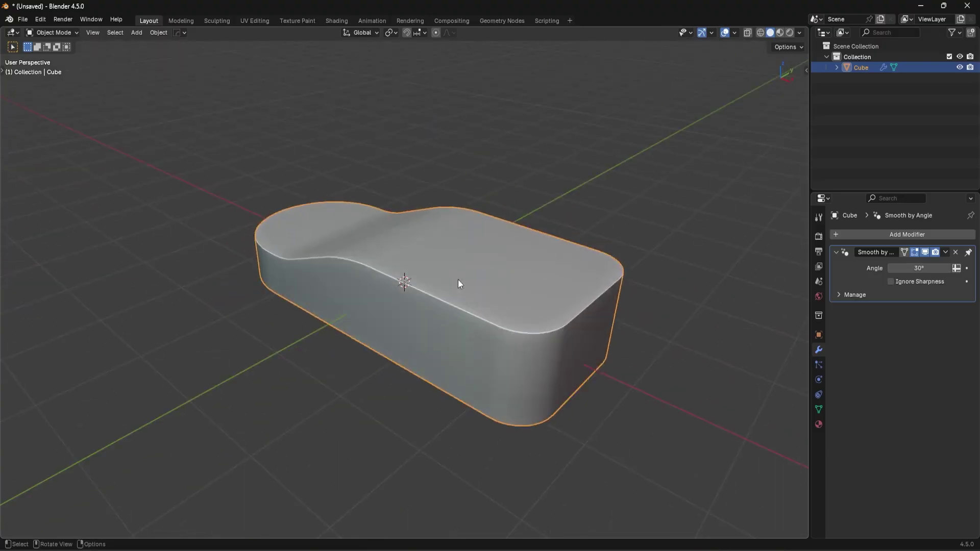
{"action": "key", "text": "KP_1"}
{"action": "key", "text": "KP_7"}
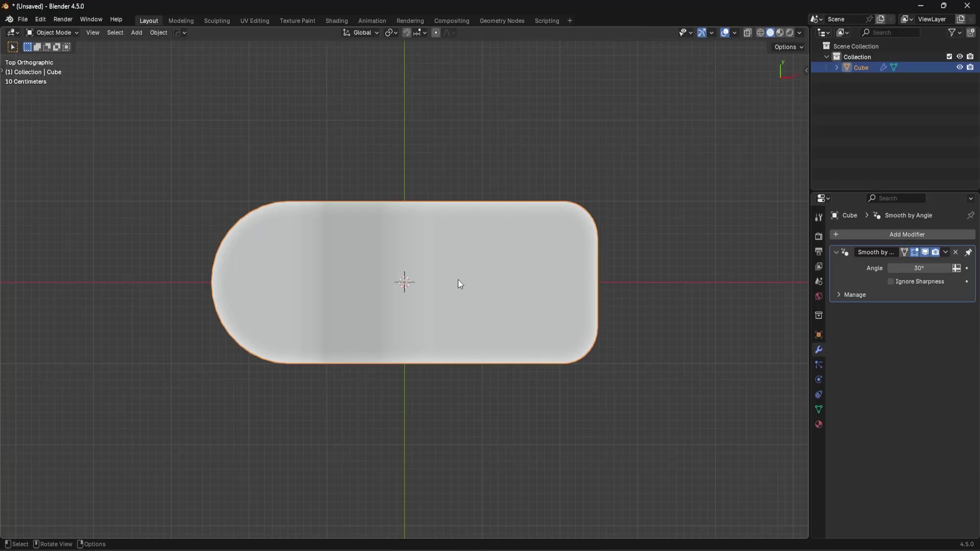
{"action": "key", "text": "shift+a"}
{"action": "mouse_move", "coordinate": [464, 217]}
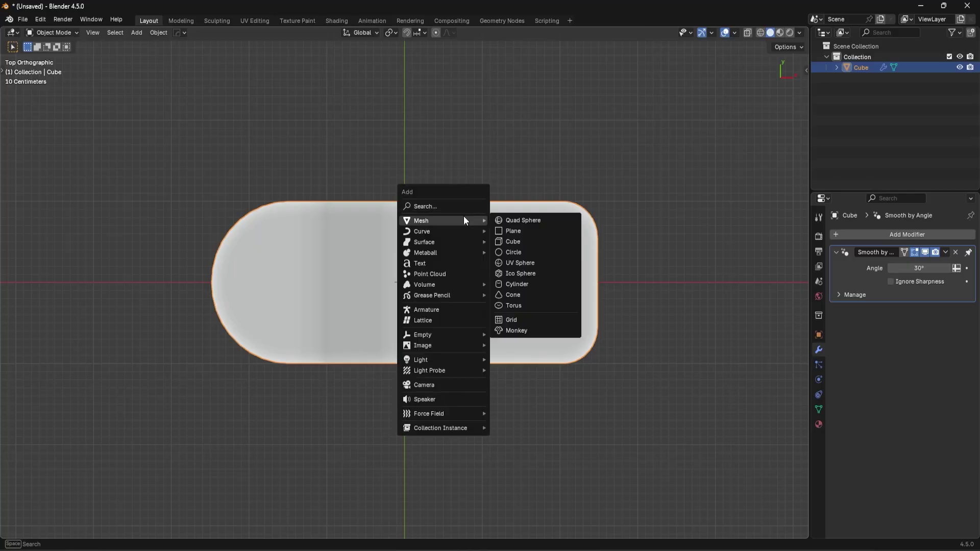
{"action": "left_click", "coordinate": [523, 284]}
{"action": "left_click", "coordinate": [53, 521]}
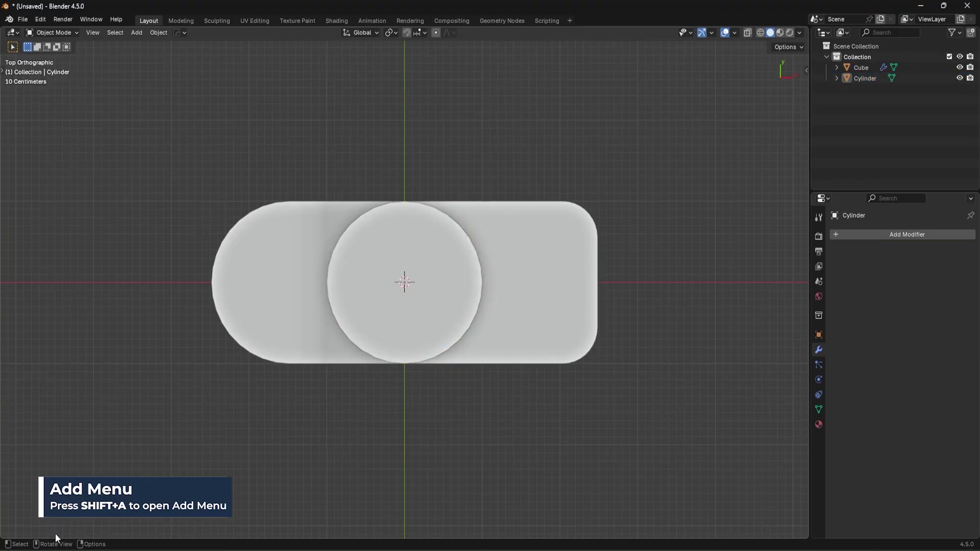
{"action": "left_click", "coordinate": [385, 299]}
{"action": "key", "text": "Delete"}
Add a mesh cylinder at the origin with 64 vertices
{"action": "key", "text": "shift+a"}
{"action": "mouse_move", "coordinate": [385, 300]}
{"action": "left_click", "coordinate": [433, 364]}
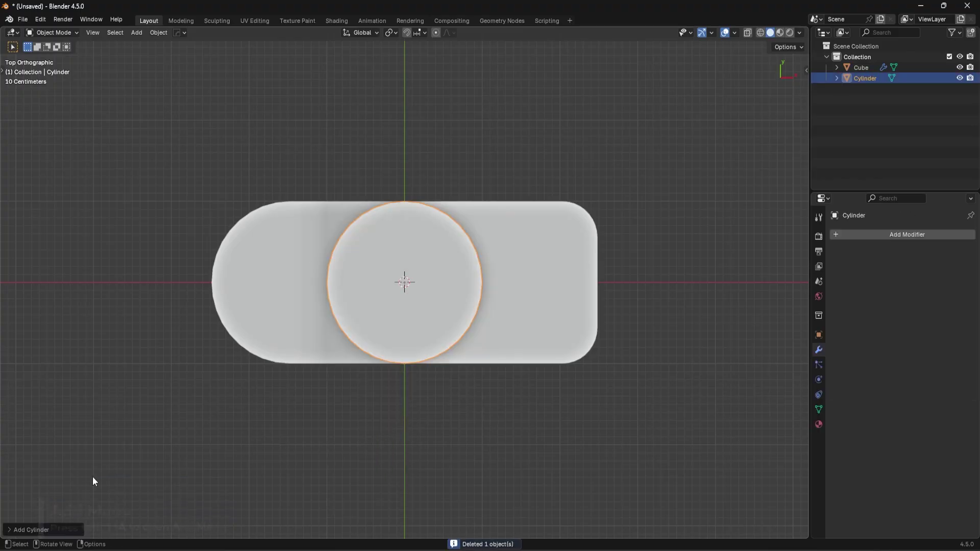
{"action": "left_click", "coordinate": [57, 530]}
{"action": "left_click", "coordinate": [108, 402]}
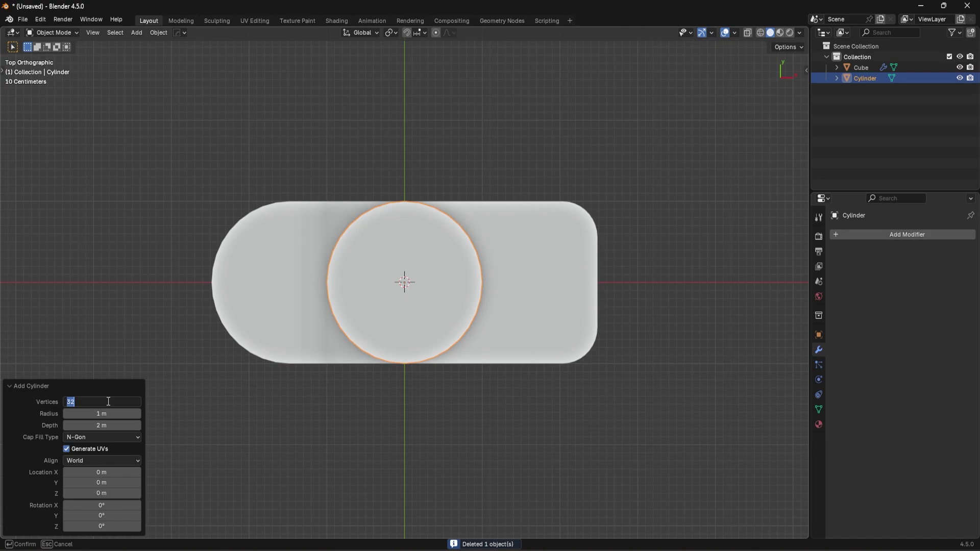
{"action": "type", "text": "64"}
{"action": "key", "text": "Return"}
Compare the cylinder at 32 vertices and set it back to 64 vertices
{"action": "middle_click_drag", "start_coordinate": [331, 327], "coordinate": [347, 296]}
{"action": "left_click", "coordinate": [109, 401]}
{"action": "type", "text": "32"}
{"action": "key", "text": "Return"}
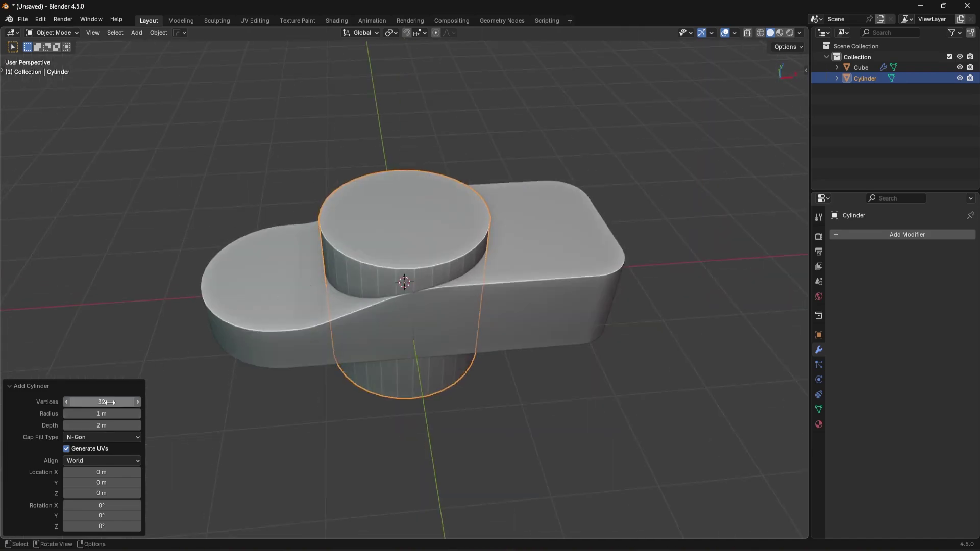
{"action": "left_click", "coordinate": [110, 402]}
{"action": "key", "text": "Return"}
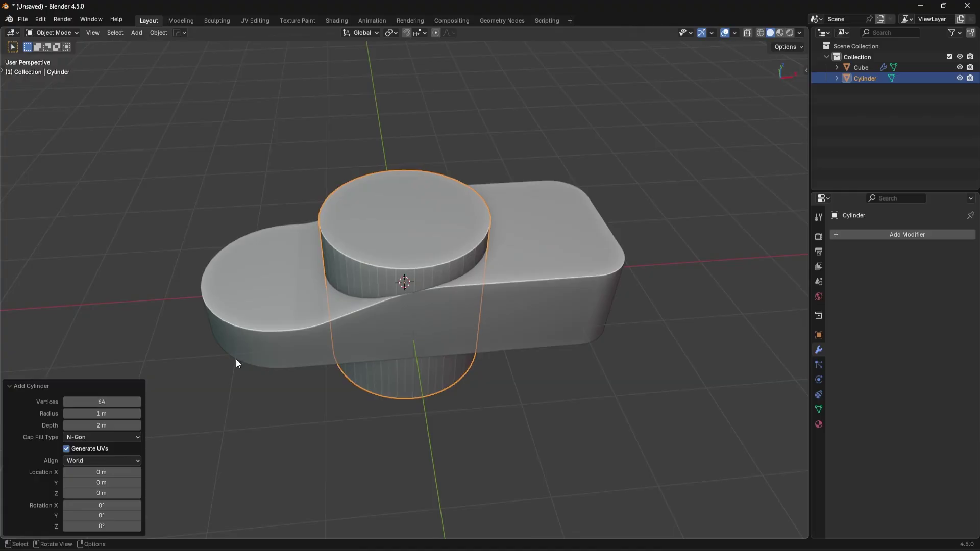
Apply Shade Auto Smooth to the cylinder
{"action": "middle_click_drag", "start_coordinate": [433, 287], "coordinate": [522, 265]}
{"action": "right_click", "coordinate": [531, 266]}
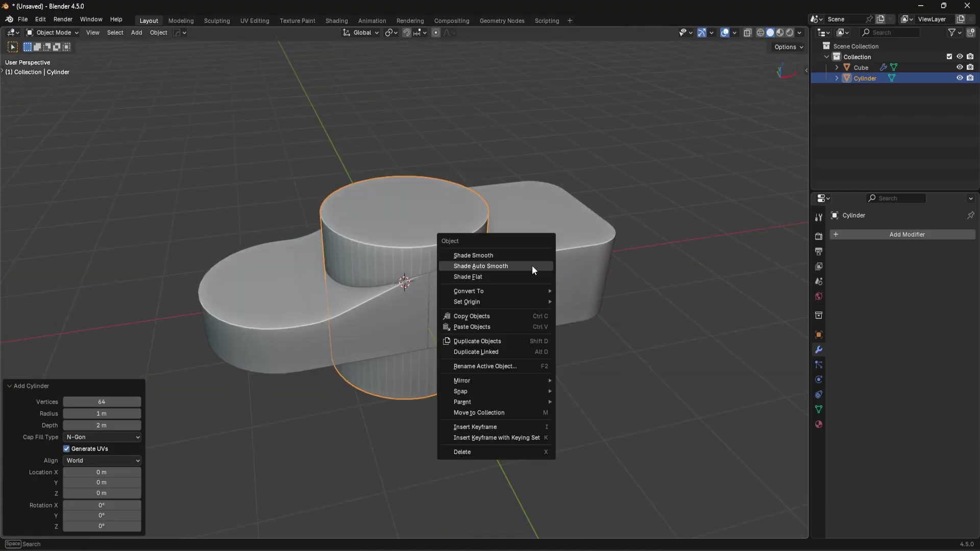
{"action": "left_click", "coordinate": [531, 266]}
Rotate the cylinder 90° about the global Y axis, working in the right orthographic view
{"action": "key", "text": "KP_1"}
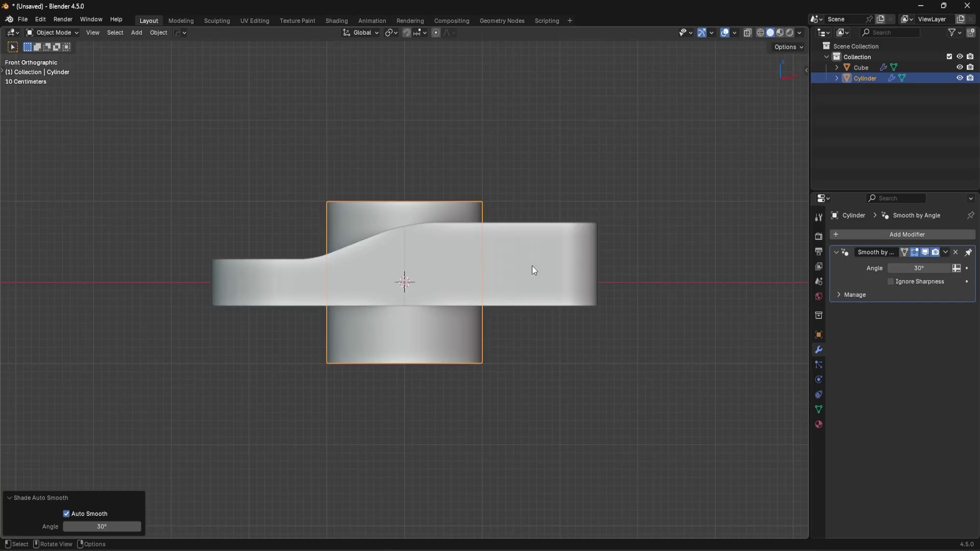
{"action": "key", "text": "KP_3"}
{"action": "key", "text": "KP_1"}
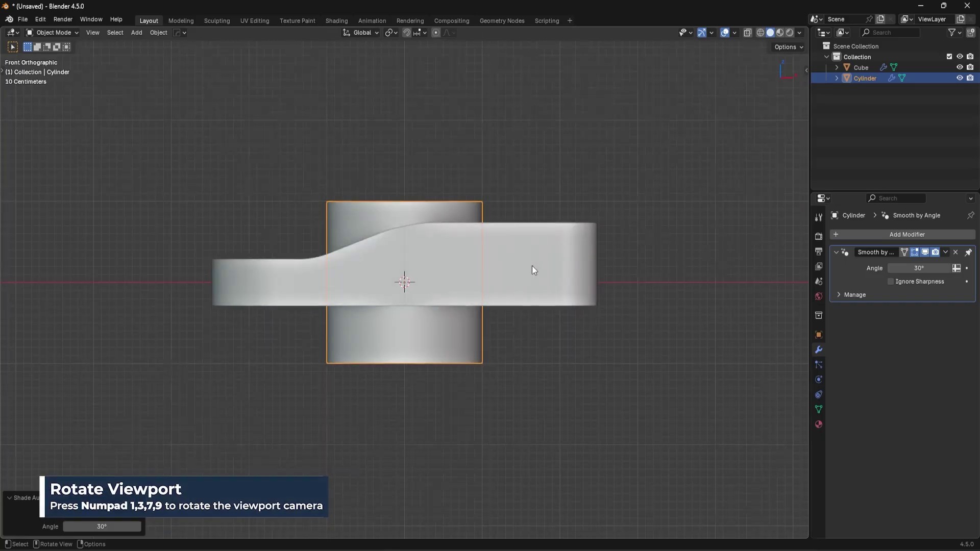
{"action": "key", "text": "KP_3"}
{"action": "key", "text": "KP_1"}
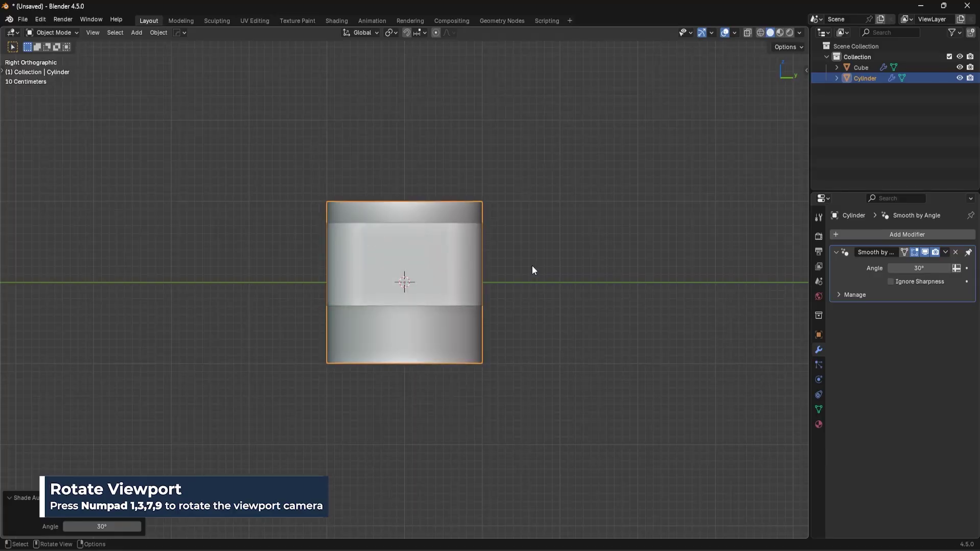
{"action": "type", "text": "ry90"}
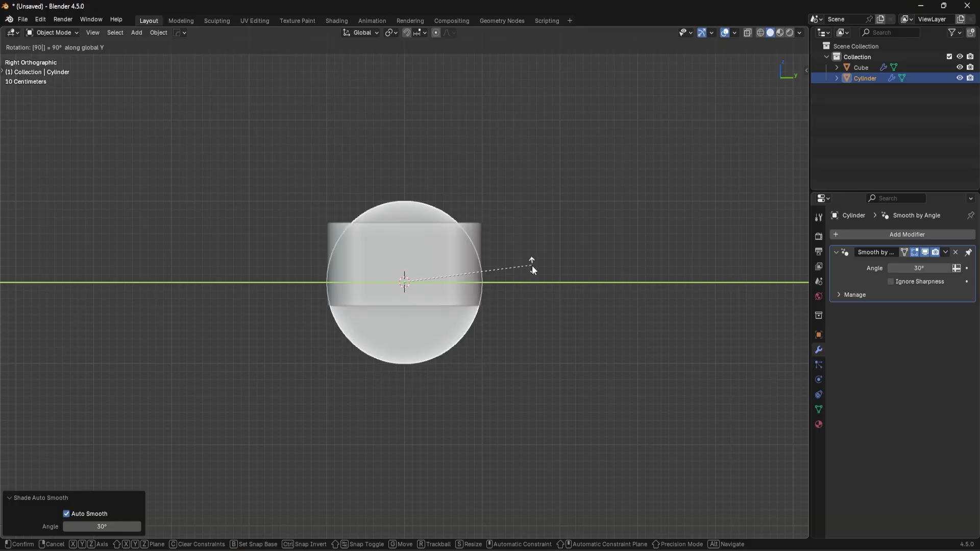
{"action": "key", "text": "Return"}
Move the cylinder about -2.14 m along the Y axis so it sits beside the body
{"action": "key", "text": "g"}
{"action": "key", "text": "y"}
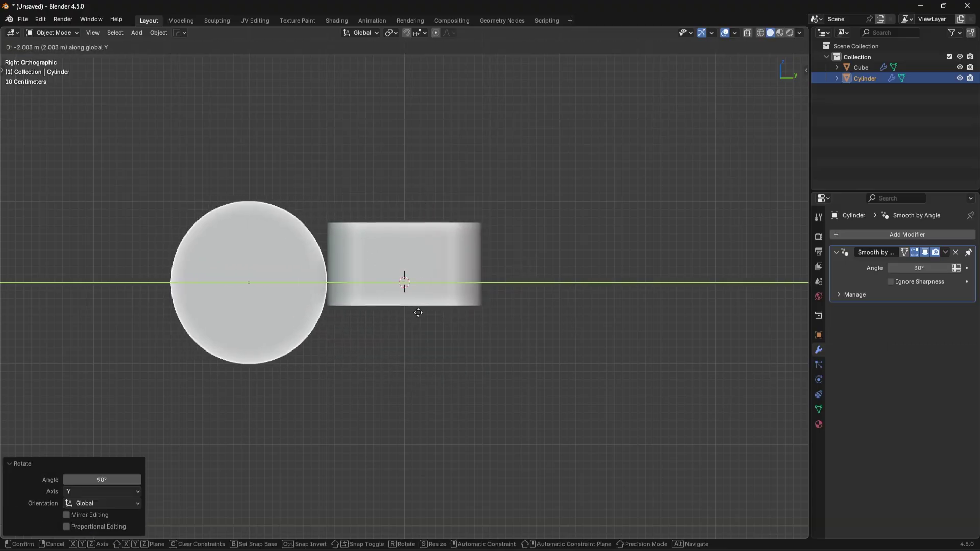
{"action": "left_click", "coordinate": [397, 313]}
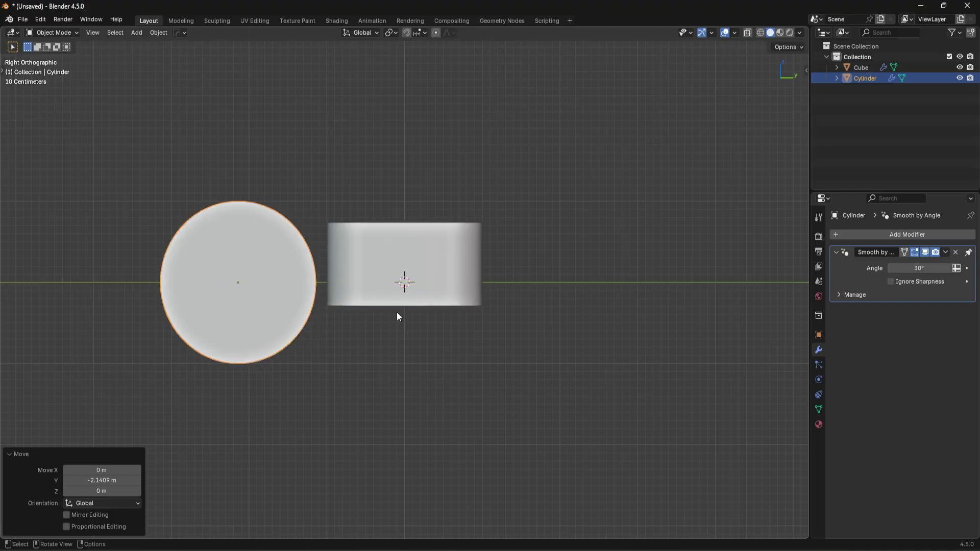
Delete the vertices of the cylinder's half facing the body, including those hidden behind, leaving an open half-round shell
{"action": "middle_click_drag", "start_coordinate": [396, 312], "coordinate": [463, 302], "text": "shift"}
{"action": "key", "text": "Tab"}
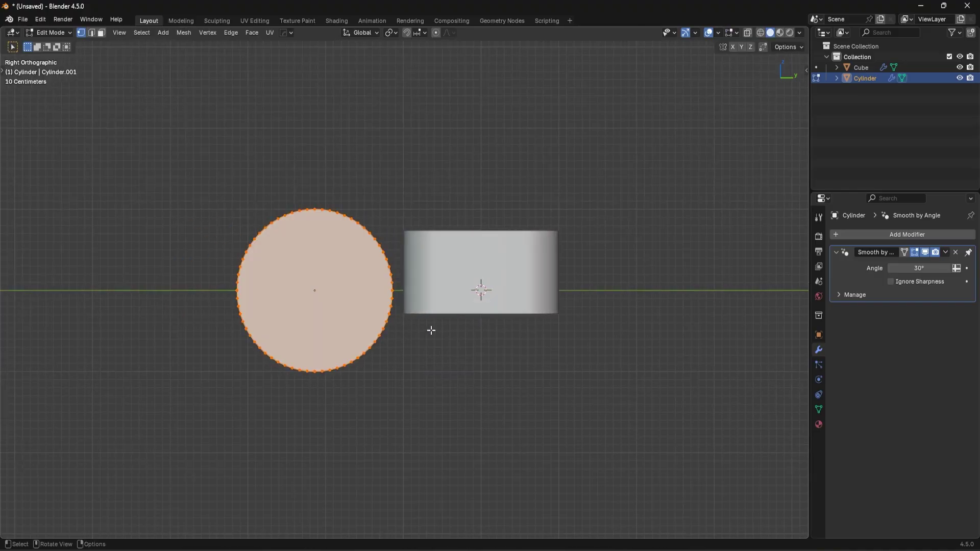
{"action": "key", "text": "alt+a"}
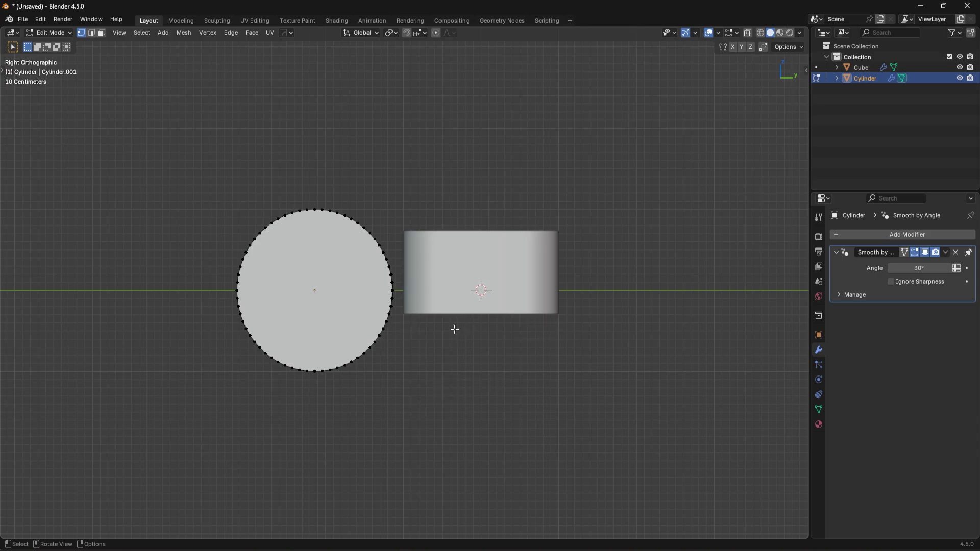
{"action": "key", "text": "alt+z"}
{"action": "key", "text": "b"}
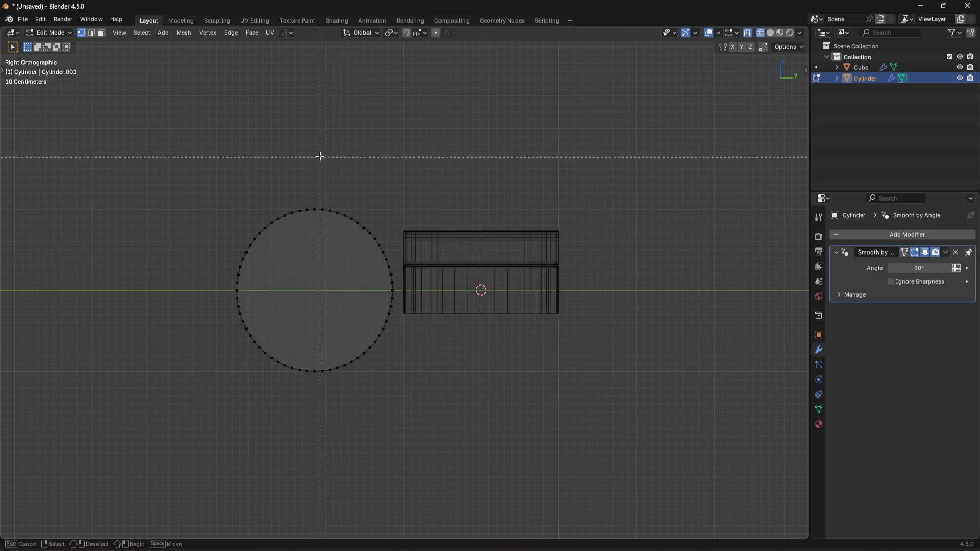
{"action": "left_click_drag", "start_coordinate": [320, 155], "coordinate": [432, 434]}
{"action": "middle_click_drag", "start_coordinate": [431, 434], "coordinate": [374, 250]}
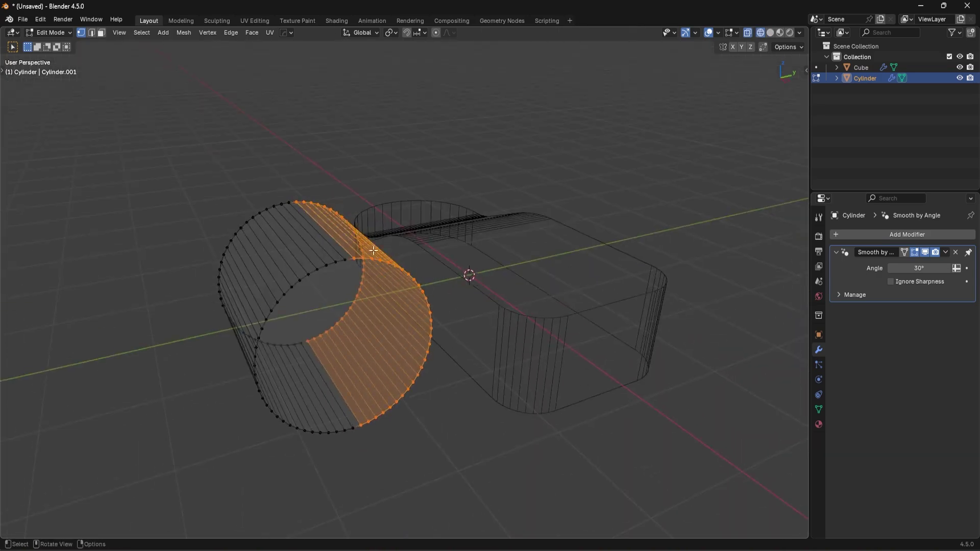
{"action": "key", "text": "x"}
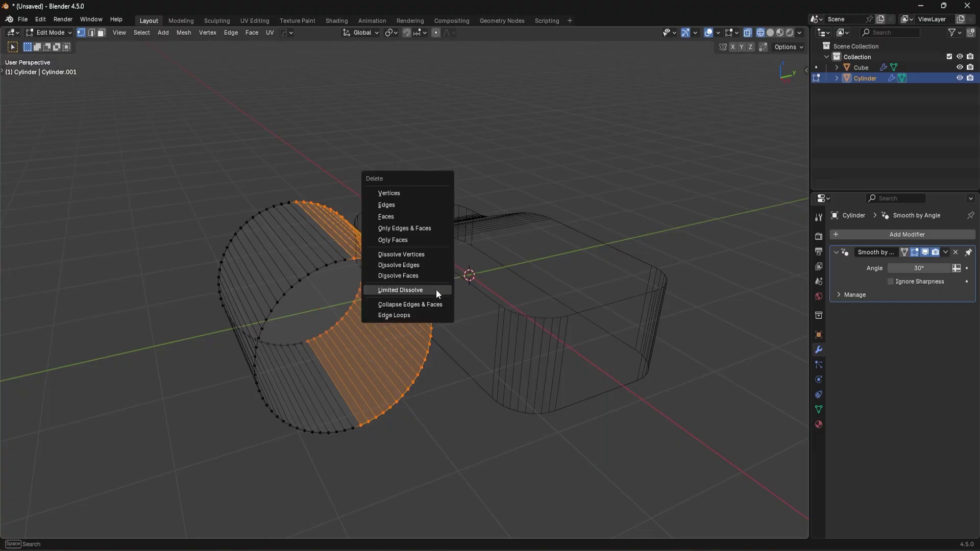
{"action": "left_click", "coordinate": [390, 192]}
{"action": "key", "text": "alt+z"}
{"action": "key", "text": "Tab"}
{"action": "middle_click_drag", "start_coordinate": [351, 276], "coordinate": [329, 243]}
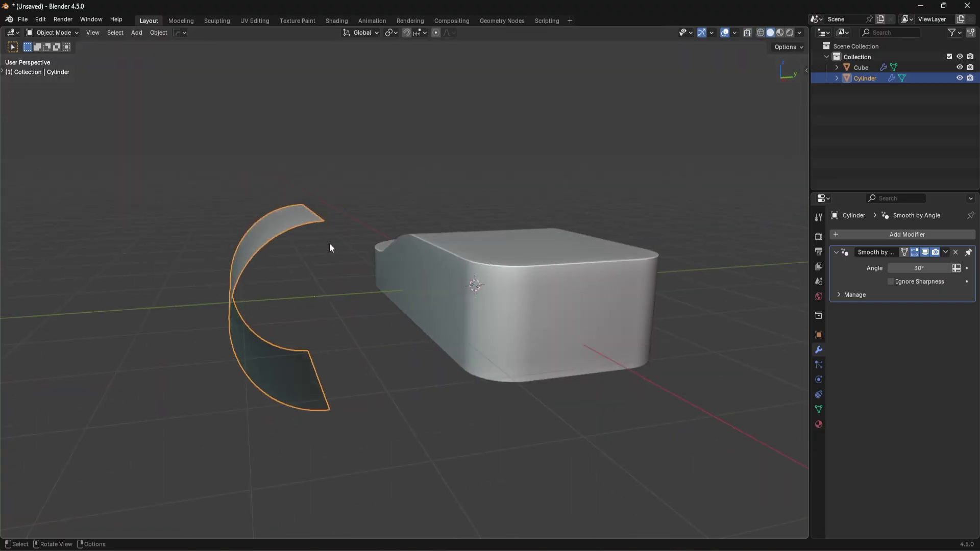
{"action": "middle_click_drag", "start_coordinate": [391, 244], "coordinate": [392, 273]}
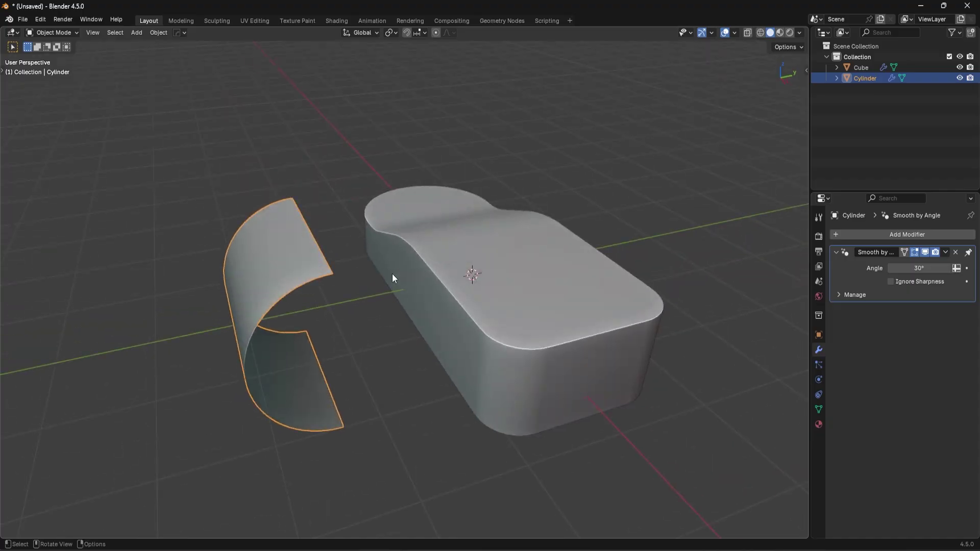
In the right orthographic see-through view, scale the half cylinder to 0.6 and move it about 1.11 m in Y and 0.2 m in Z
{"action": "key", "text": "KP_3"}
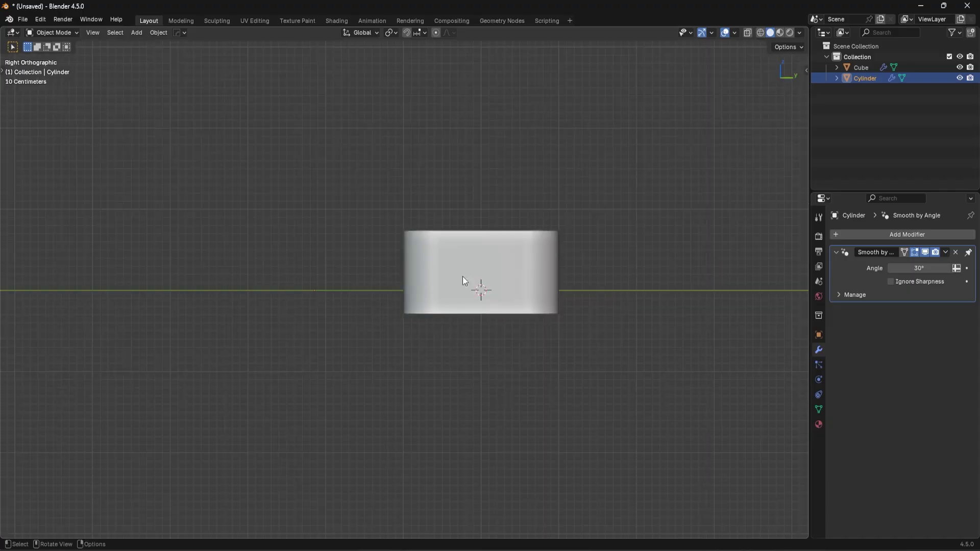
{"action": "key", "text": "alt+z"}
{"action": "scroll", "coordinate": [488, 339], "scroll_direction": "up", "scroll_amount": 3}
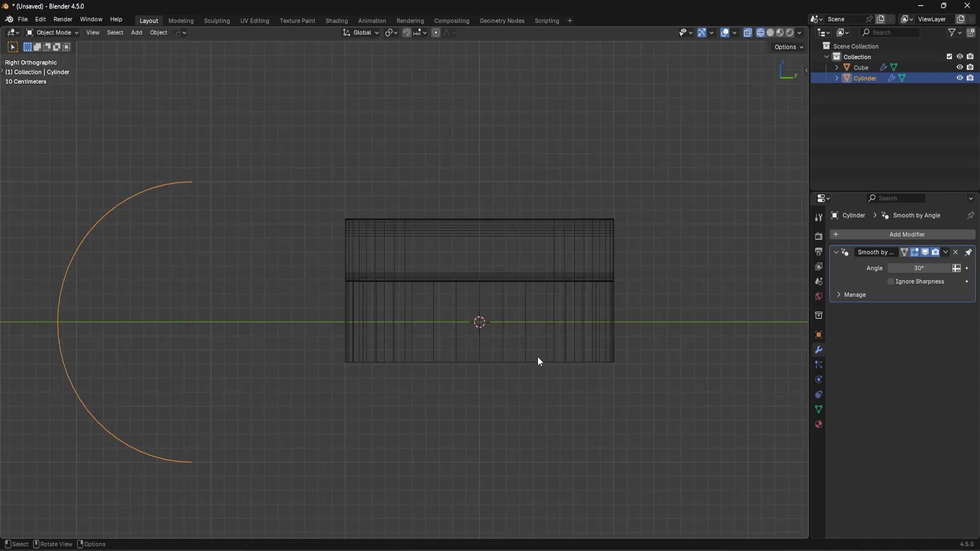
{"action": "key", "text": "s"}
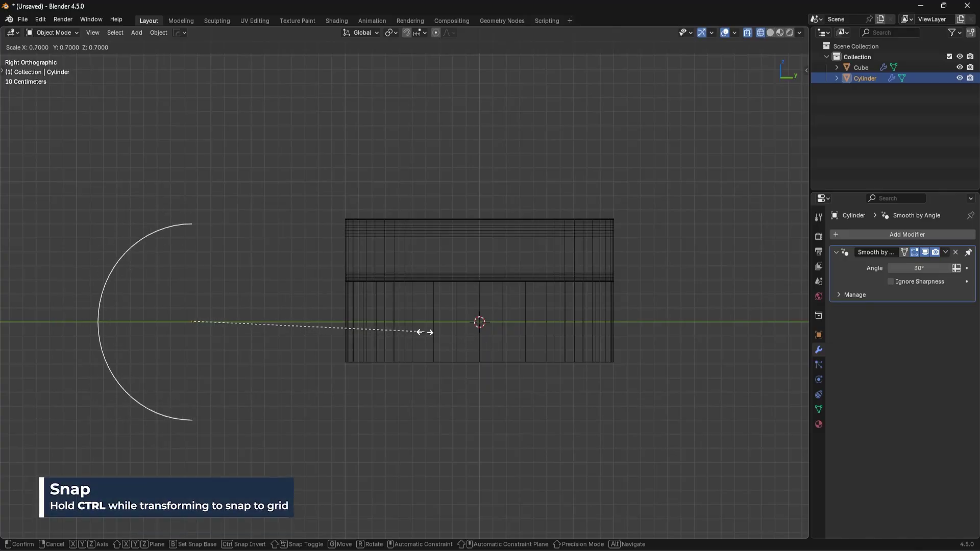
{"action": "left_click", "coordinate": [411, 330]}
{"action": "key", "text": "g"}
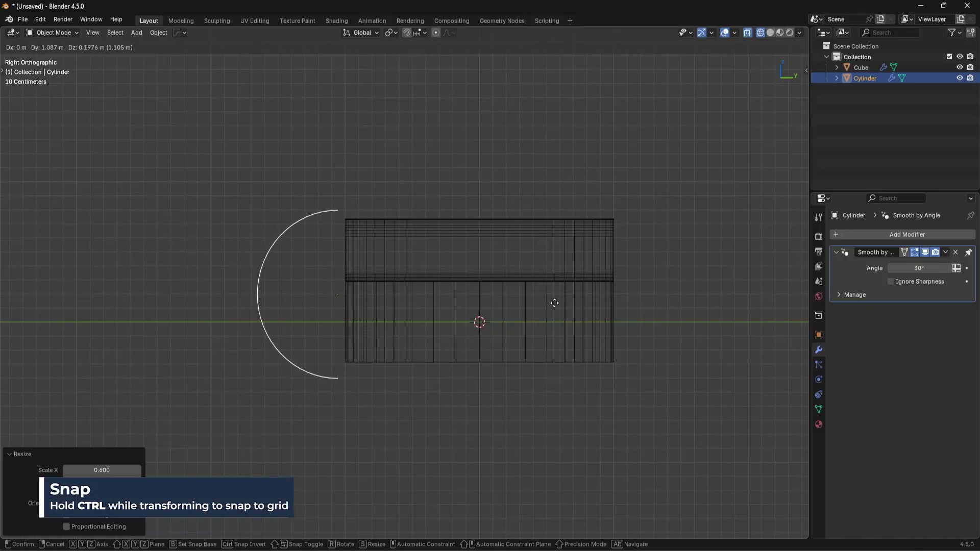
{"action": "left_click", "coordinate": [558, 305]}
Scale the half cylinder by about 0.861 and 0.987 and nudge it so its ends meet the body's side at full height
{"action": "key", "text": "s"}
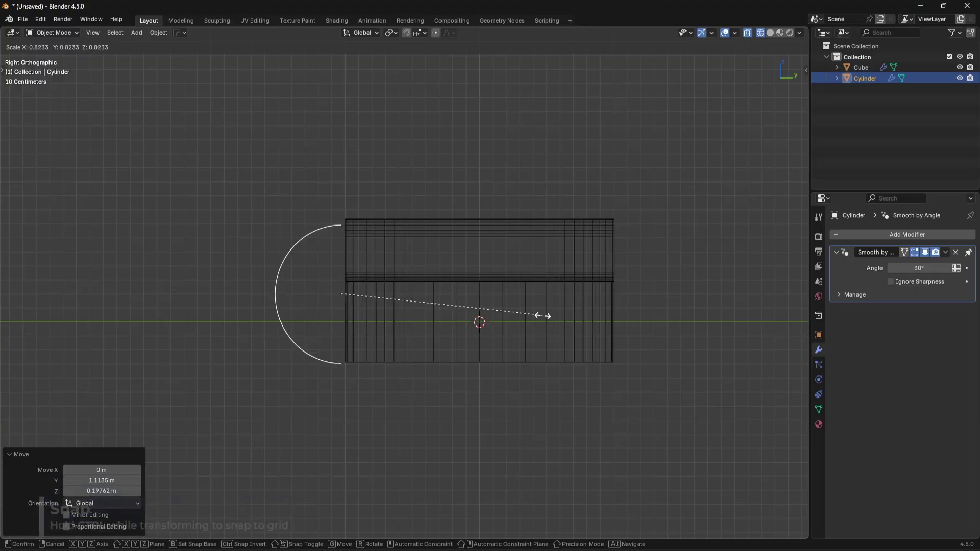
{"action": "left_click", "coordinate": [547, 318]}
{"action": "scroll", "coordinate": [444, 313], "scroll_direction": "up", "scroll_amount": 5}
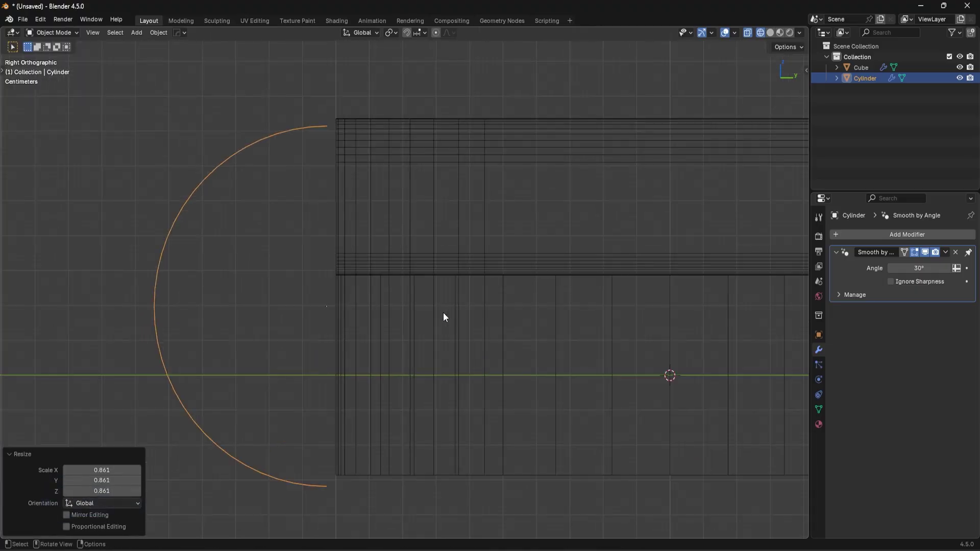
{"action": "key", "text": "g"}
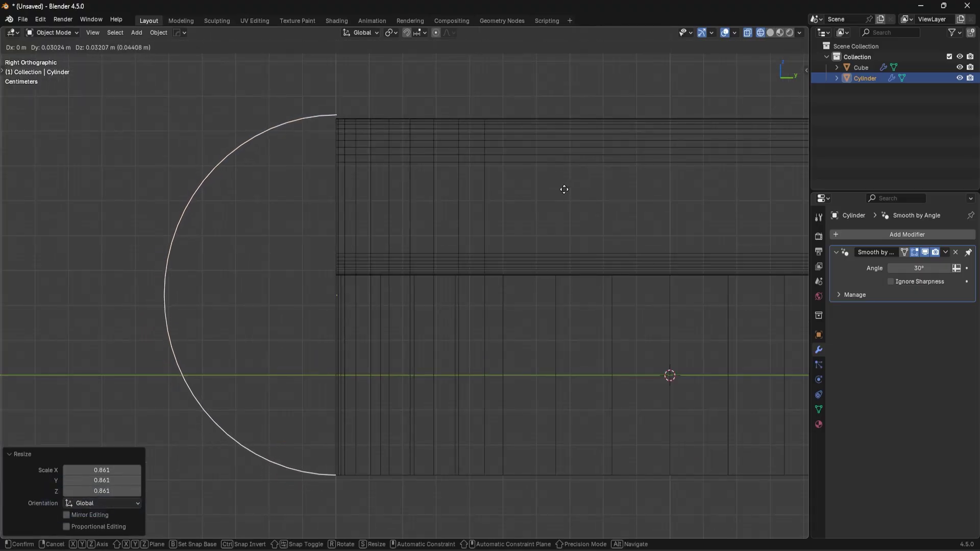
{"action": "left_click", "coordinate": [564, 189]}
{"action": "key", "text": "s"}
{"action": "left_click", "coordinate": [561, 192]}
{"action": "key", "text": "g"}
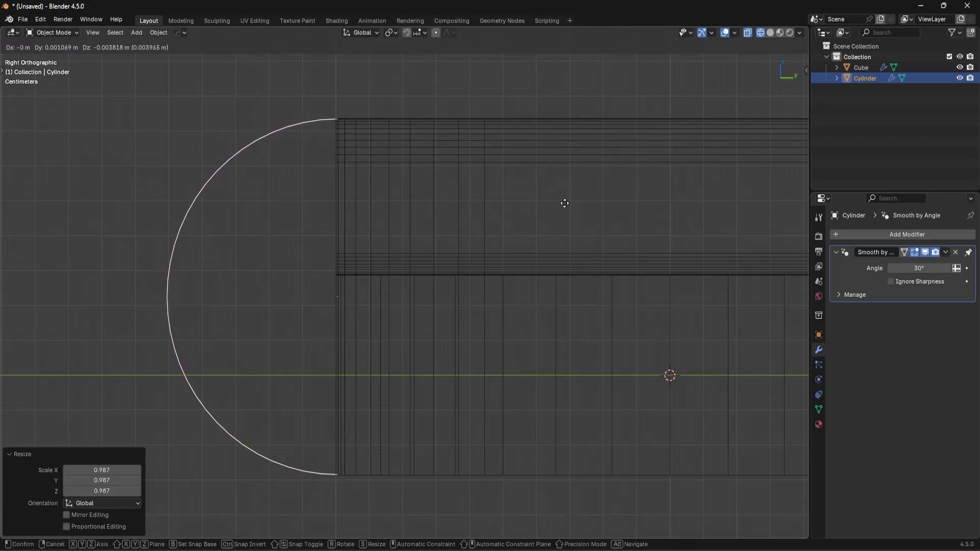
{"action": "left_click", "coordinate": [552, 206]}
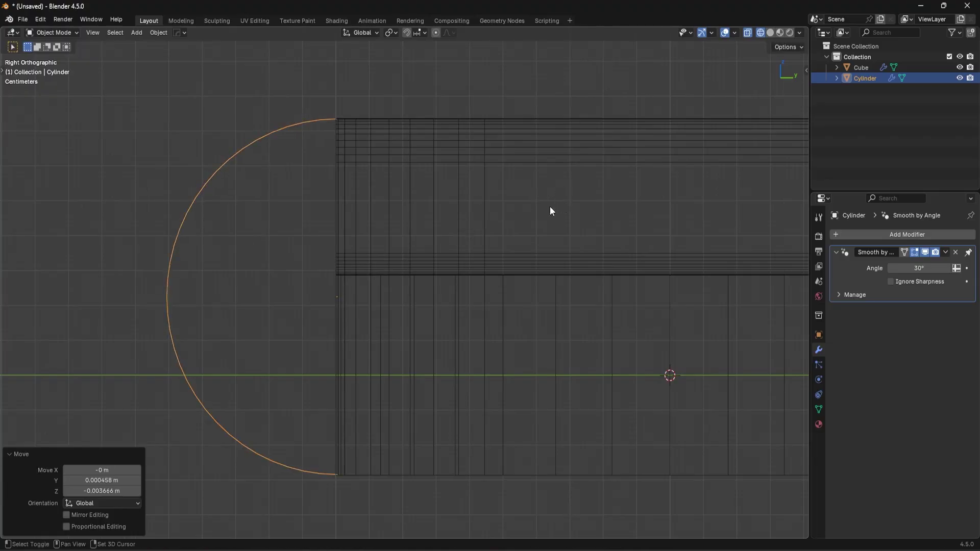
Return to solid shading and move the half cylinder about 1.36 m along the X axis beside the thicker part of the body
{"action": "mouse_move", "coordinate": [442, 240]}
{"action": "middle_mouse_down"}
{"action": "mouse_move", "coordinate": [486, 265]}
{"action": "mouse_move", "coordinate": [449, 277]}
{"action": "middle_mouse_up"}
{"action": "key", "text": "z"}
{"action": "left_click", "coordinate": [657, 292]}
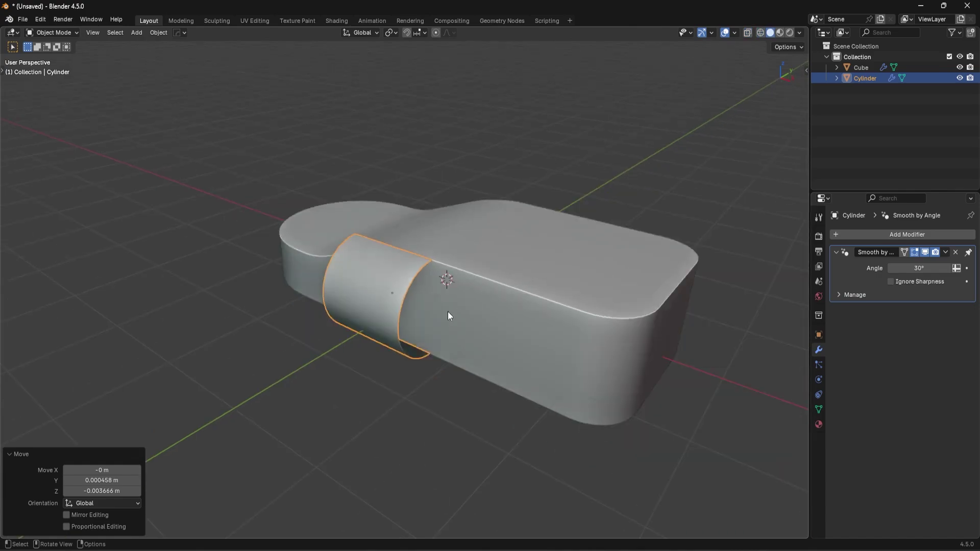
{"action": "key", "text": "g"}
{"action": "key", "text": "y"}
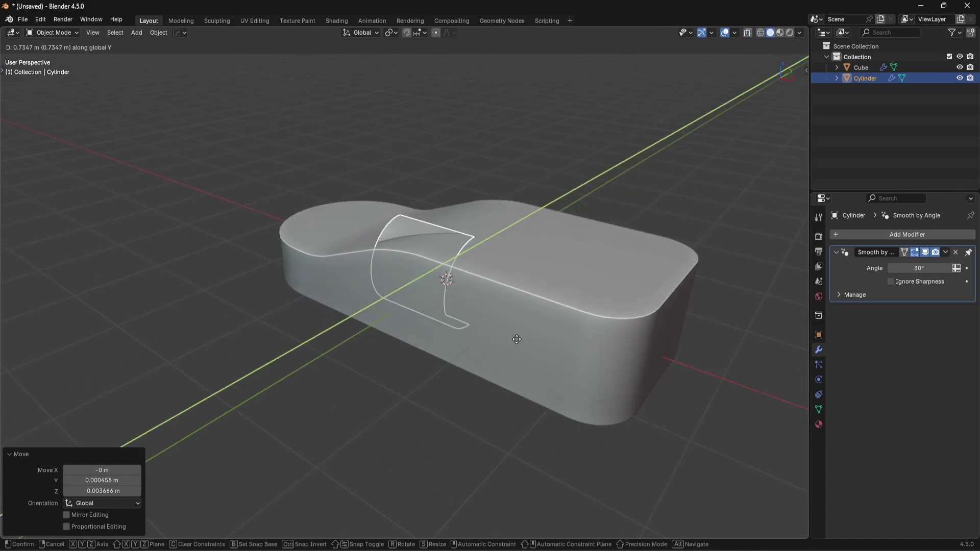
{"action": "key", "text": "x"}
{"action": "left_click", "coordinate": [565, 346]}
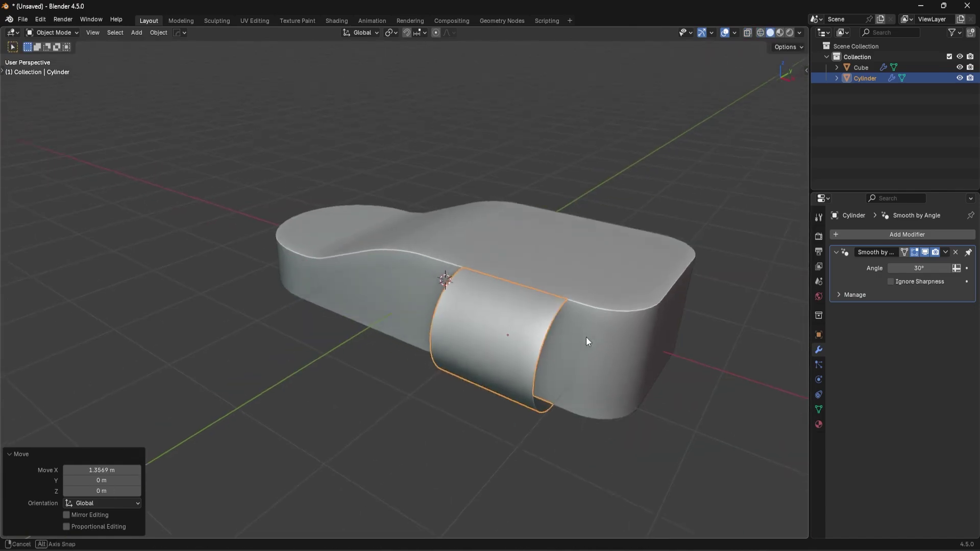
Stretch the half cylinder to about 1.541 along X and shift it about -0.23 m along X on the body's straight side
{"action": "middle_click_drag", "start_coordinate": [586, 337], "coordinate": [537, 282]}
{"action": "key", "text": "ctrl+Tab"}
{"action": "key", "text": "Escape"}
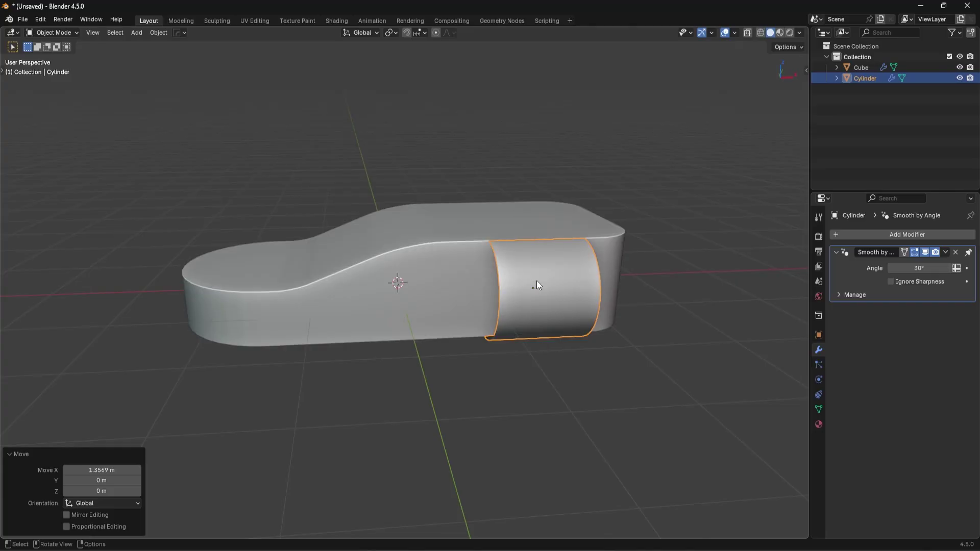
{"action": "key", "text": "s"}
{"action": "key", "text": "x"}
{"action": "left_click", "coordinate": [640, 326]}
{"action": "key", "text": "g"}
{"action": "key", "text": "x"}
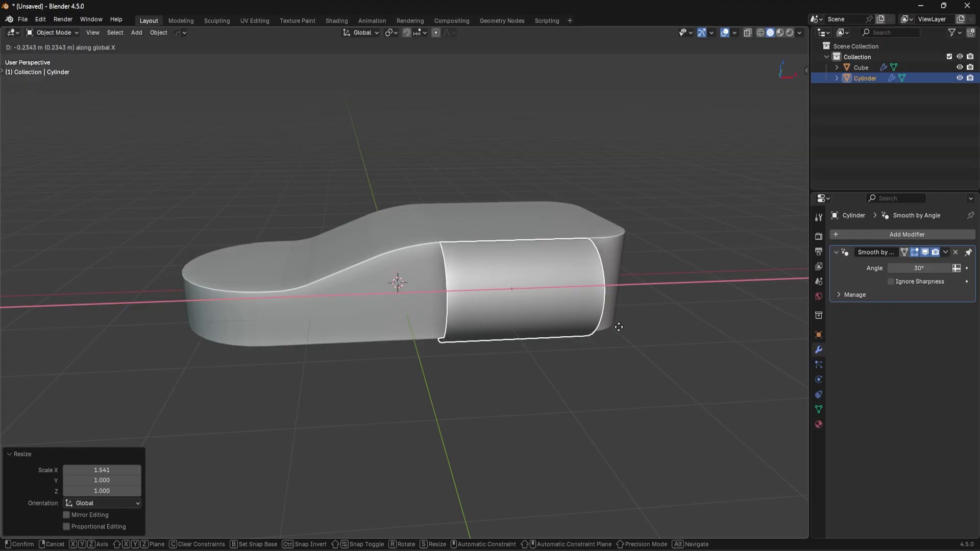
{"action": "left_click", "coordinate": [619, 327]}
Join the half cylinder into the body with the body as the active object, and open the joined mesh for editing
{"action": "middle_click_drag", "start_coordinate": [577, 327], "coordinate": [499, 325]}
{"action": "scroll", "coordinate": [498, 322], "scroll_direction": "up", "scroll_amount": 2}
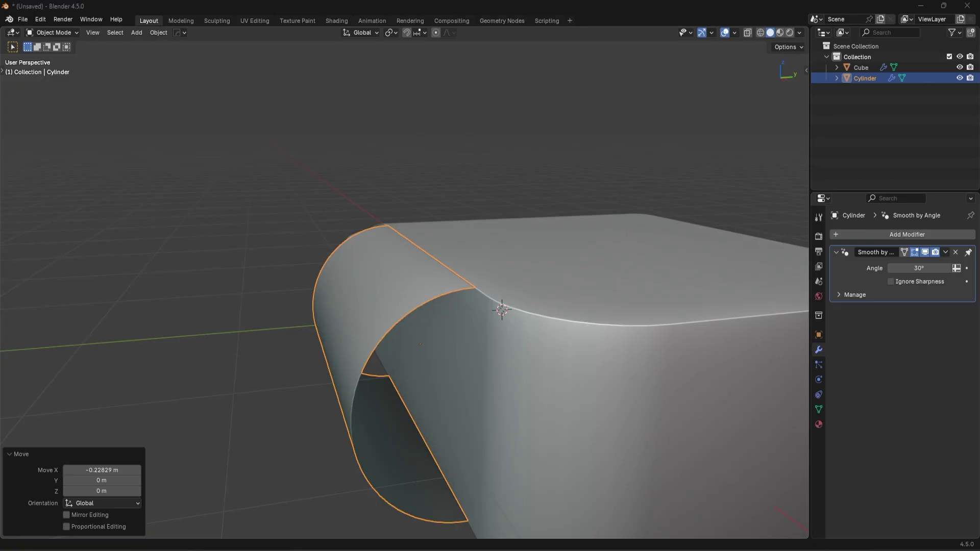
{"action": "middle_click_drag", "start_coordinate": [543, 351], "coordinate": [472, 320]}
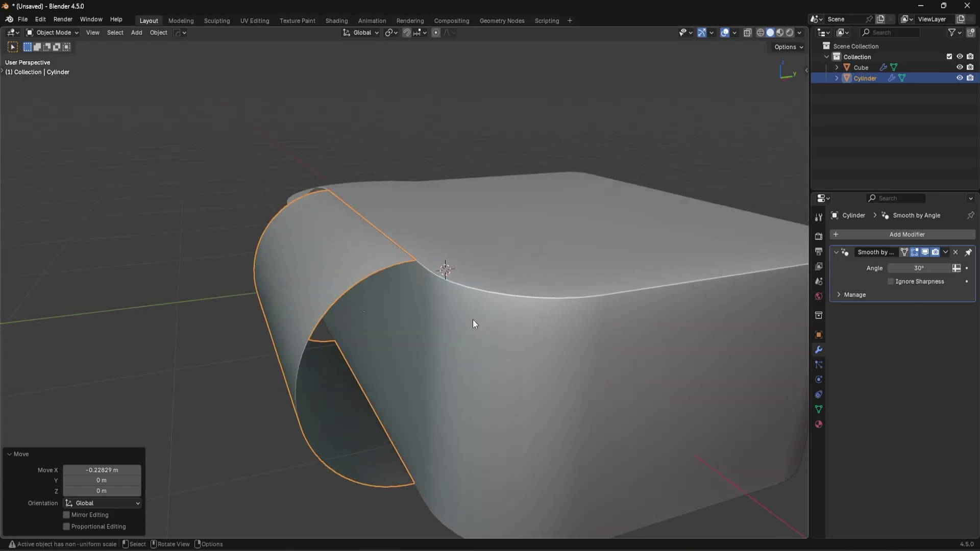
{"action": "scroll", "coordinate": [473, 319], "scroll_direction": "up", "scroll_amount": 1}
{"action": "left_click", "coordinate": [471, 282]}
{"action": "scroll", "coordinate": [473, 284], "scroll_direction": "down", "scroll_amount": 2}
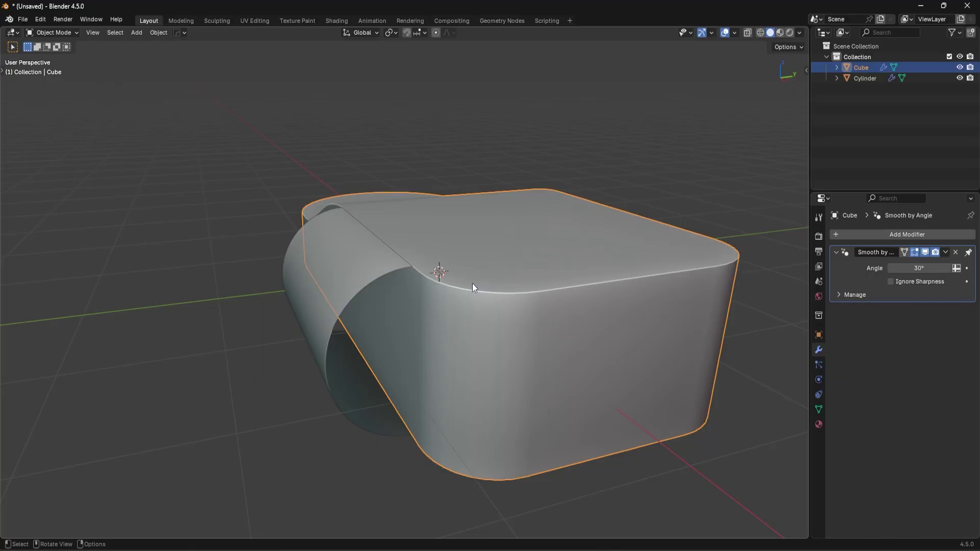
{"action": "scroll", "coordinate": [472, 286], "scroll_direction": "up", "scroll_amount": 3}
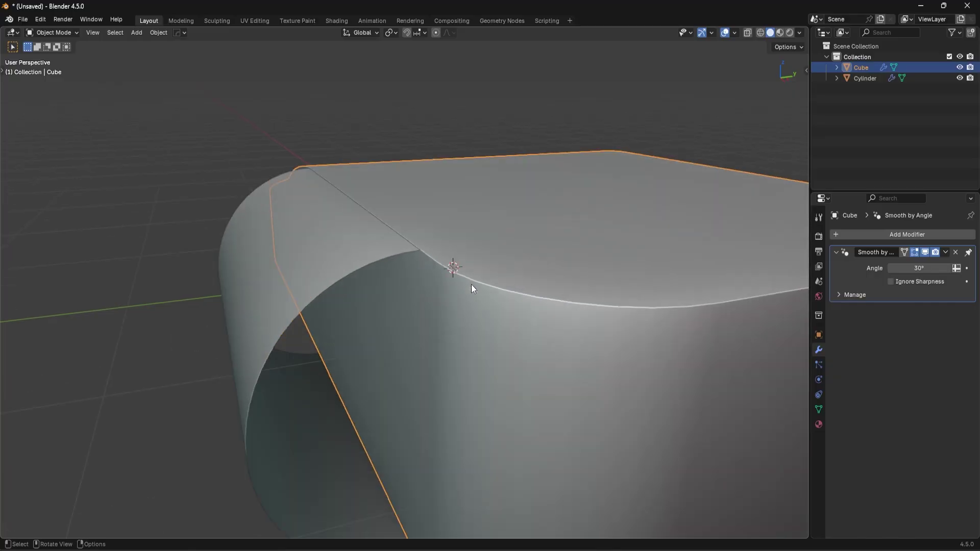
{"action": "left_click", "coordinate": [334, 248]}
{"action": "left_click", "coordinate": [558, 237], "text": "shift"}
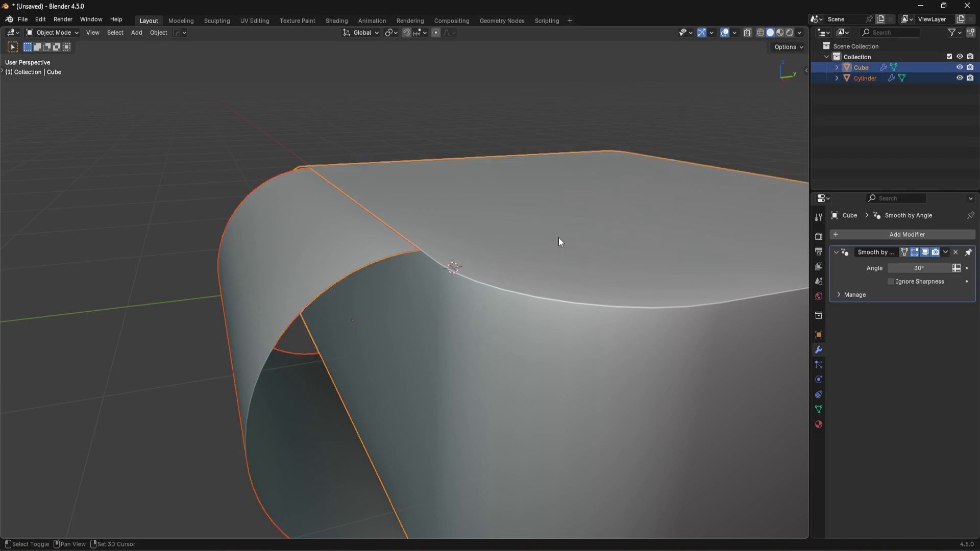
{"action": "scroll", "coordinate": [558, 238], "scroll_direction": "down", "scroll_amount": 2}
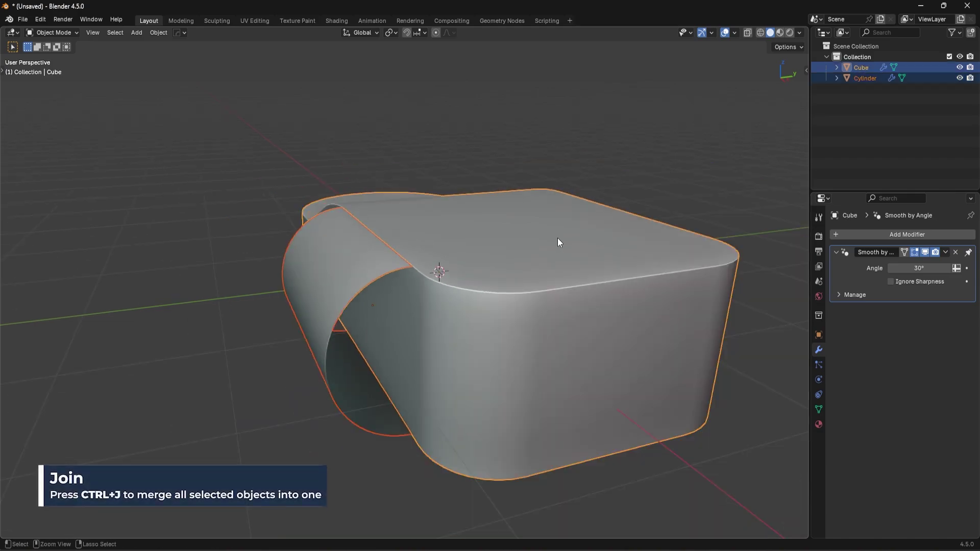
{"action": "key", "text": "ctrl+j"}
{"action": "scroll", "coordinate": [558, 238], "scroll_direction": "up", "scroll_amount": 4}
{"action": "key", "text": "Tab"}
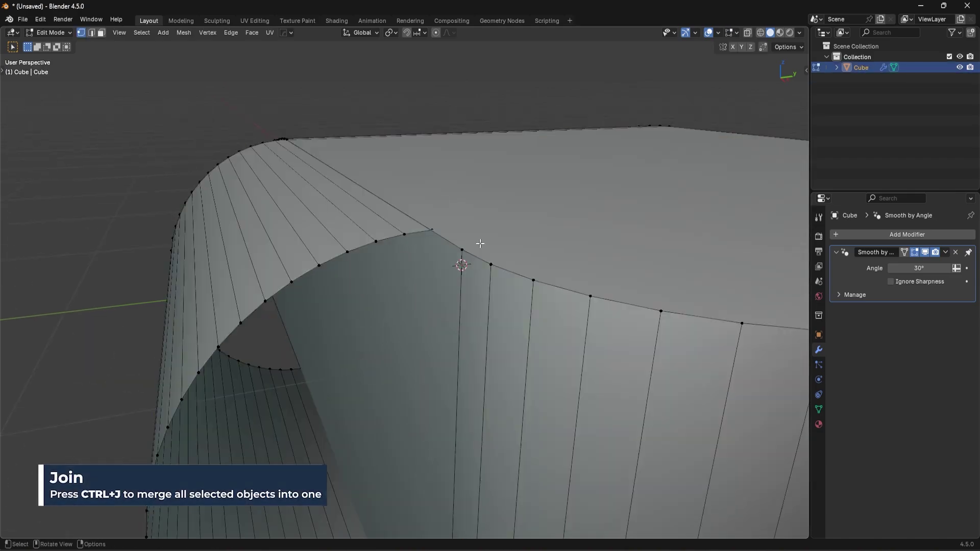
{"action": "left_click", "coordinate": [448, 297]}
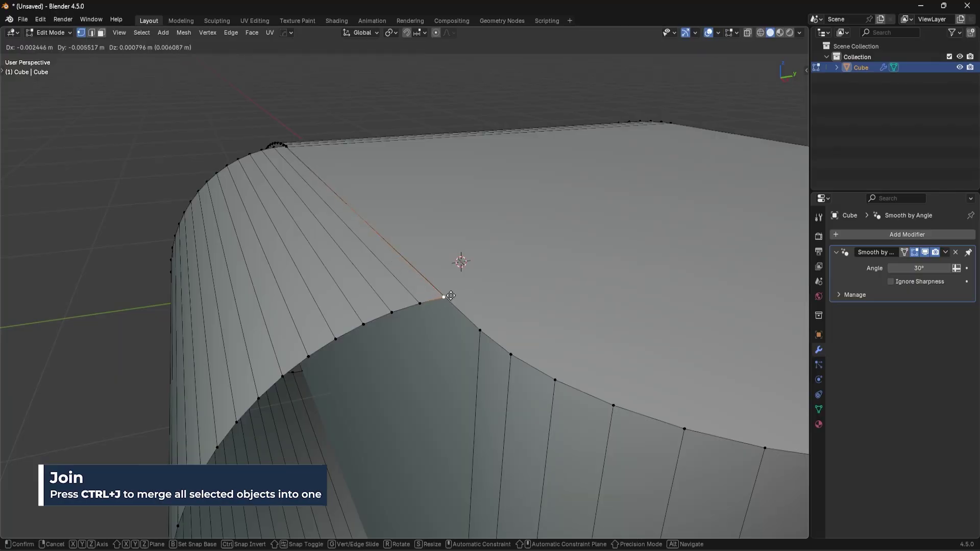
{"action": "middle_click_drag", "start_coordinate": [521, 302], "coordinate": [514, 353]}
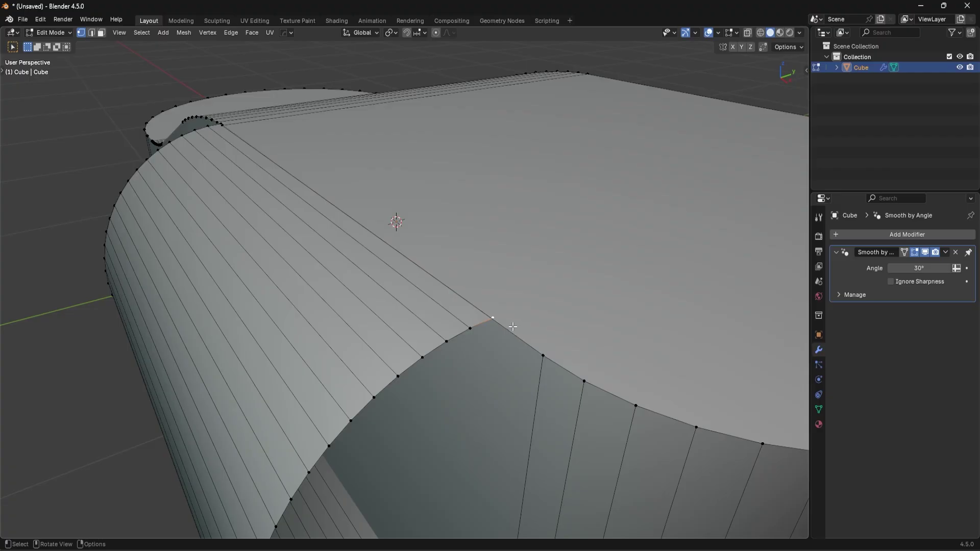
{"action": "key", "text": "ctrl+f"}
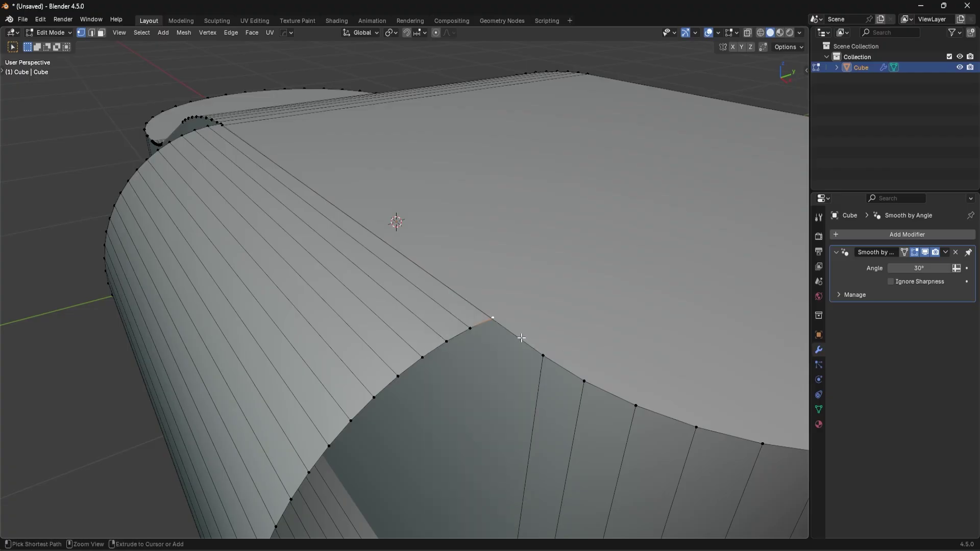
{"action": "key", "text": "ctrl+r"}
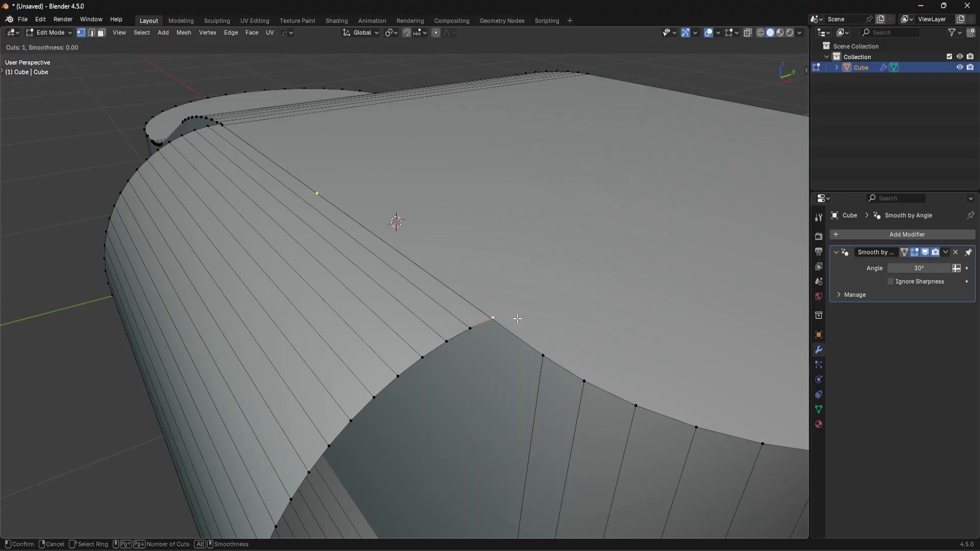
{"action": "right_click", "coordinate": [517, 319]}
Add a vertex on the body's upper side edge and slide it near the half cylinder's corner with a factor of 0.836
{"action": "key", "text": "2"}
{"action": "left_click", "coordinate": [525, 340]}
{"action": "key", "text": "ctrl+r"}
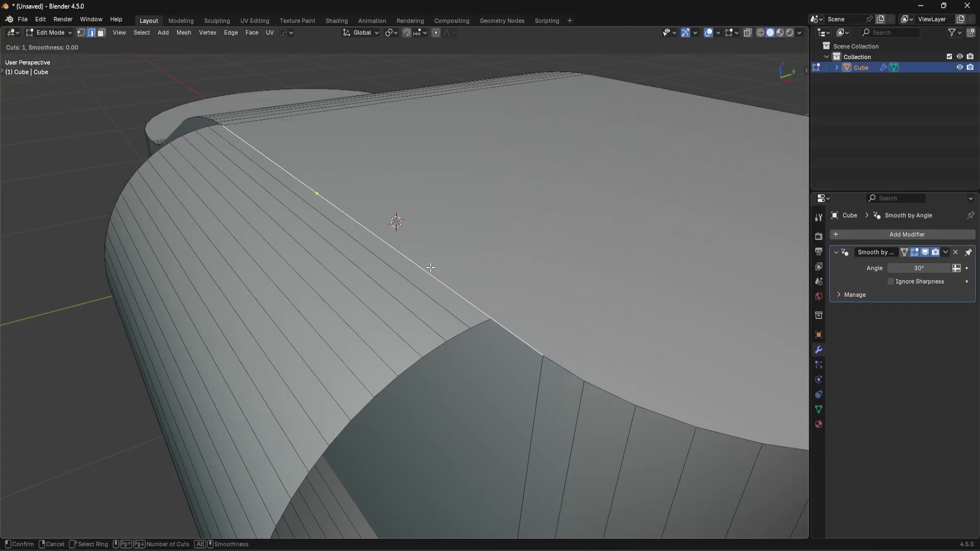
{"action": "left_click", "coordinate": [430, 268]}
{"action": "key", "text": "1"}
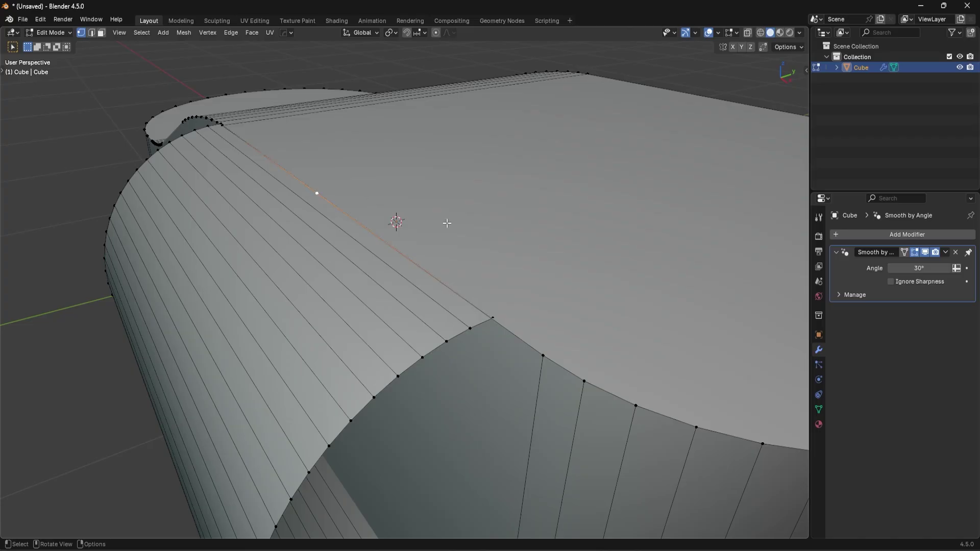
{"action": "key", "text": "g"}
{"action": "key", "text": "g"}
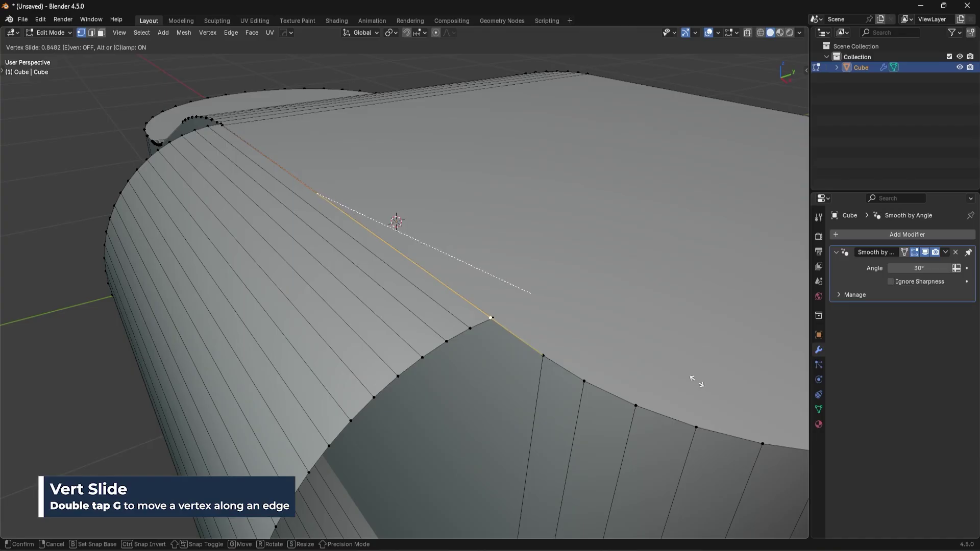
{"action": "left_click", "coordinate": [666, 375]}
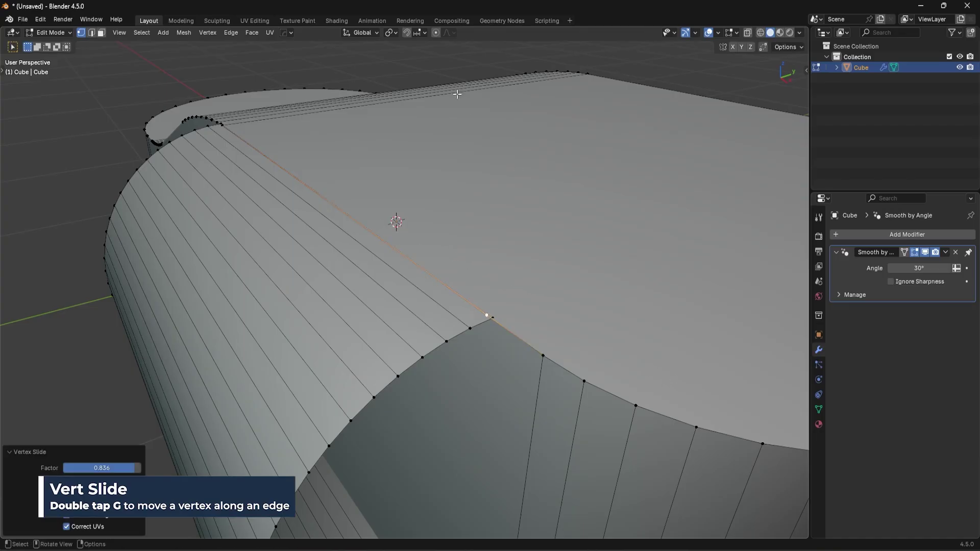
Set the snap target to Vertex and snap the new vertex about 0.0116 m along X onto the half cylinder's upper corner
{"action": "left_click", "coordinate": [417, 33]}
{"action": "left_click", "coordinate": [412, 105]}
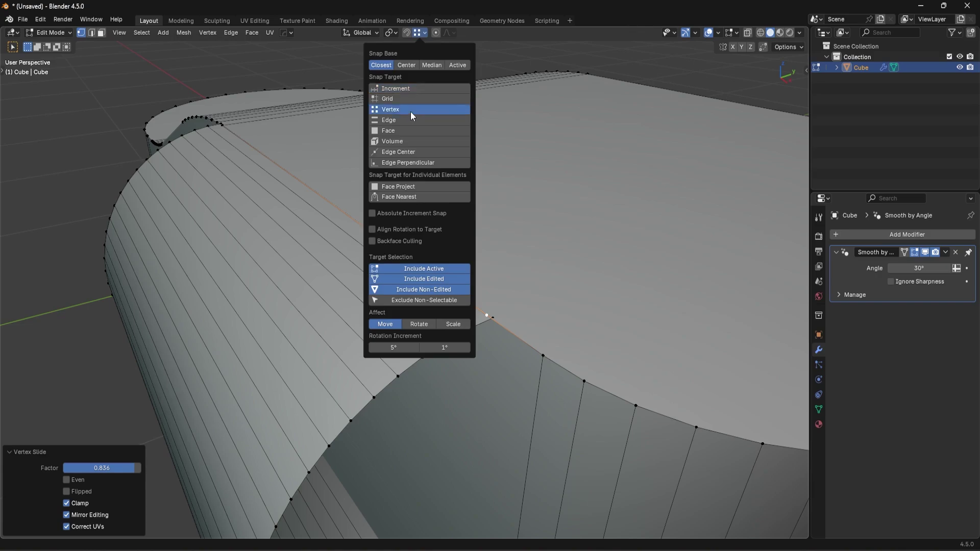
{"action": "scroll", "coordinate": [574, 304], "scroll_direction": "up", "scroll_amount": 2}
{"action": "scroll", "coordinate": [574, 305], "scroll_direction": "up", "scroll_amount": 1}
{"action": "key", "text": "g"}
{"action": "key", "text": "x"}
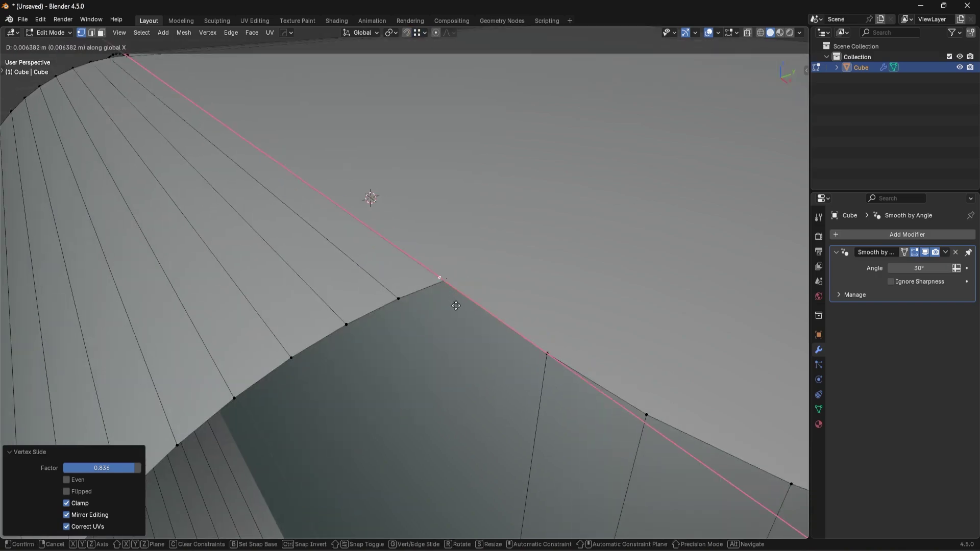
{"action": "key", "text": "ctrl"}
{"action": "left_click", "coordinate": [400, 302]}
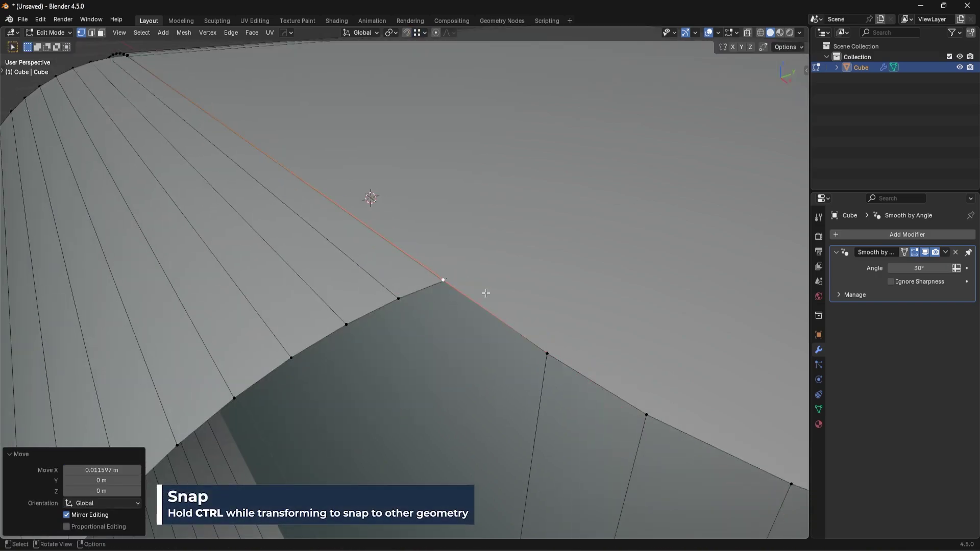
Merge the two overlapping vertices at this upper corner at the last selected one, and return to solid shading
{"action": "left_click", "coordinate": [444, 297]}
{"action": "left_click", "coordinate": [453, 279]}
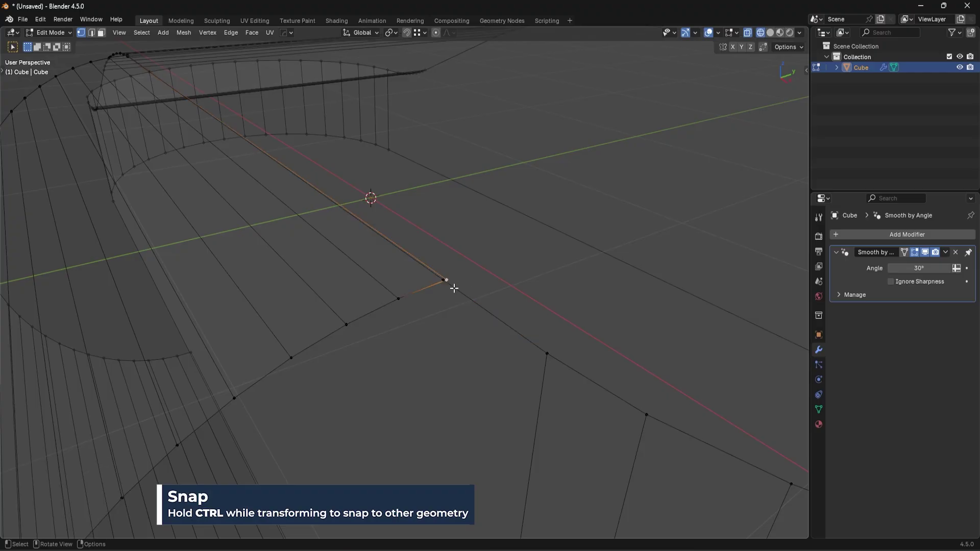
{"action": "left_click", "coordinate": [441, 282], "text": "shift"}
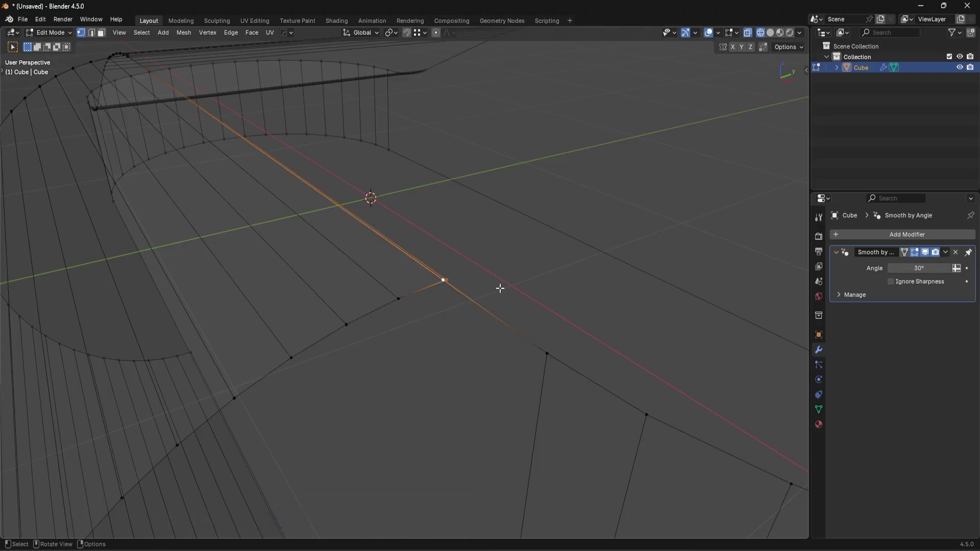
{"action": "key", "text": "m"}
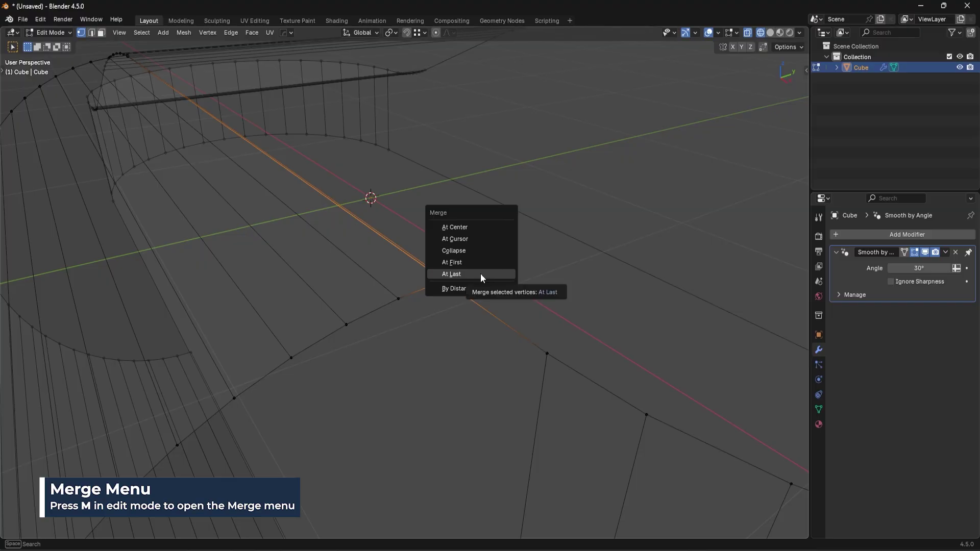
{"action": "left_click", "coordinate": [481, 278]}
{"action": "key", "text": "z"}
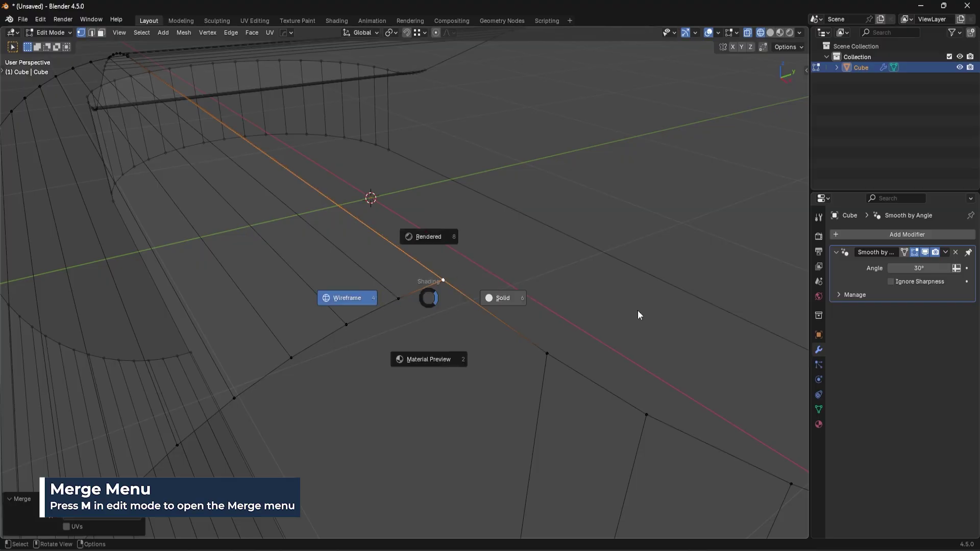
{"action": "left_click", "coordinate": [505, 298]}
{"action": "key", "text": "g"}
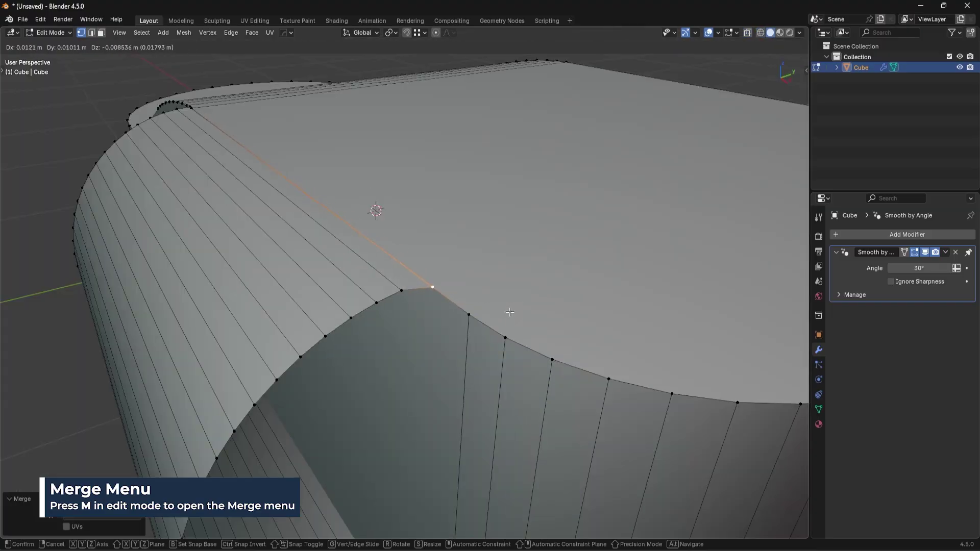
{"action": "right_click", "coordinate": [510, 311]}
Merge the body's and half cylinder's overlapping vertices at the other upper corner at the last selected vertex
{"action": "scroll", "coordinate": [479, 329], "scroll_direction": "down", "scroll_amount": 4}
{"action": "key", "text": "3"}
{"action": "left_click", "coordinate": [505, 262]}
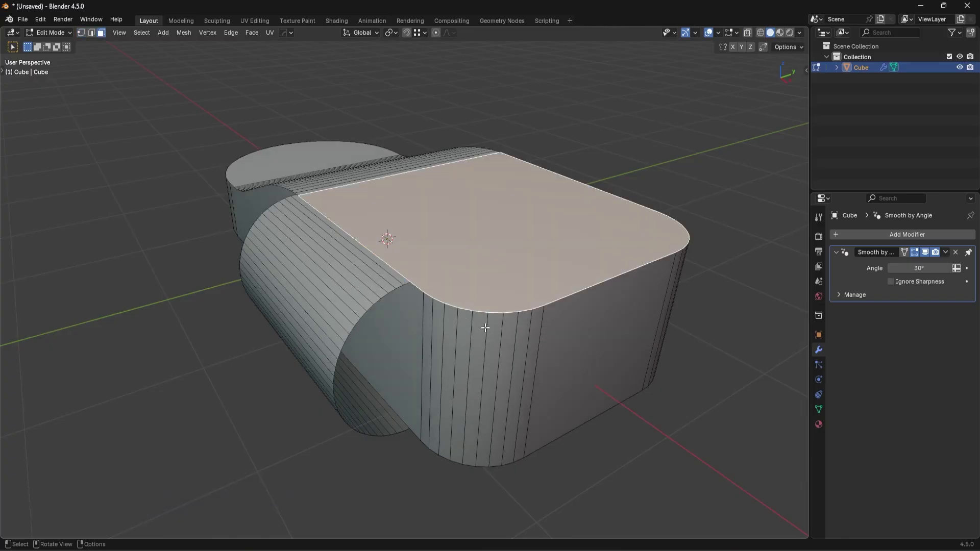
{"action": "middle_click_drag", "start_coordinate": [485, 328], "coordinate": [568, 270]}
{"action": "scroll", "coordinate": [569, 270], "scroll_direction": "up", "scroll_amount": 6}
{"action": "key", "text": "1"}
{"action": "scroll", "coordinate": [527, 248], "scroll_direction": "up", "scroll_amount": 3}
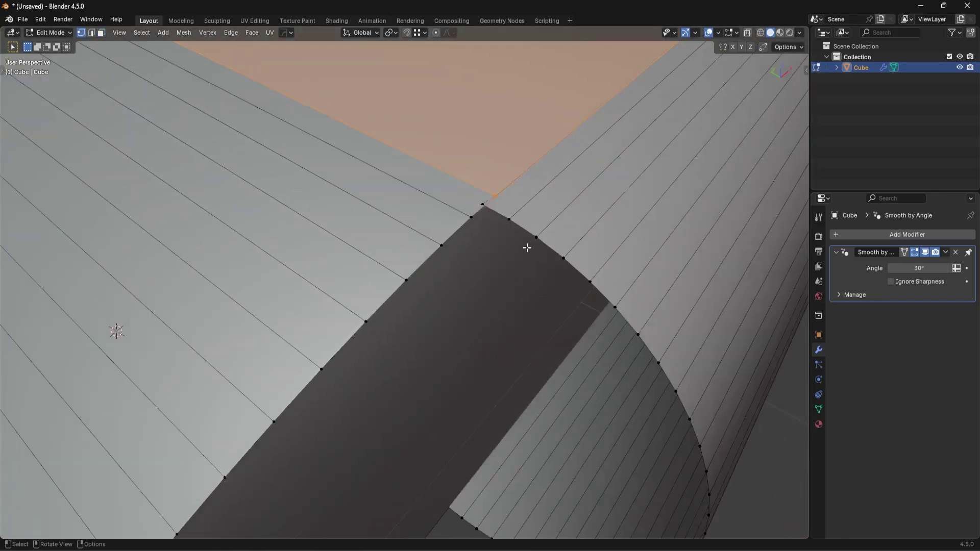
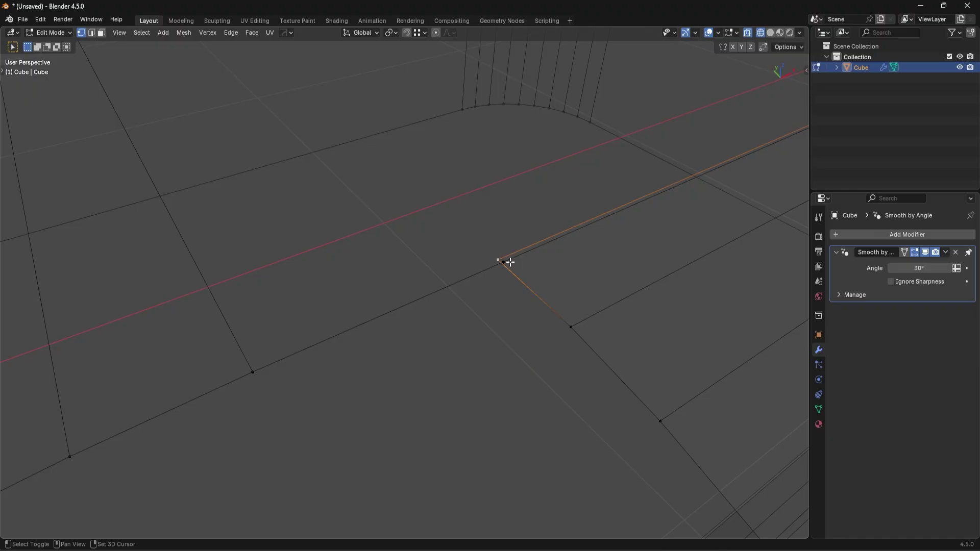
{"action": "left_click", "coordinate": [510, 262], "text": "shift"}
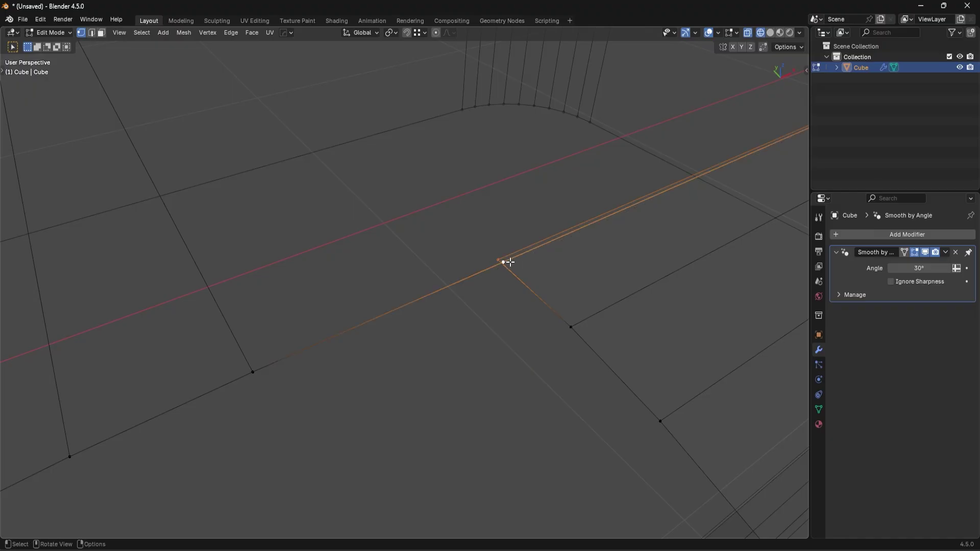
{"action": "key", "text": "m"}
{"action": "left_click", "coordinate": [510, 262]}
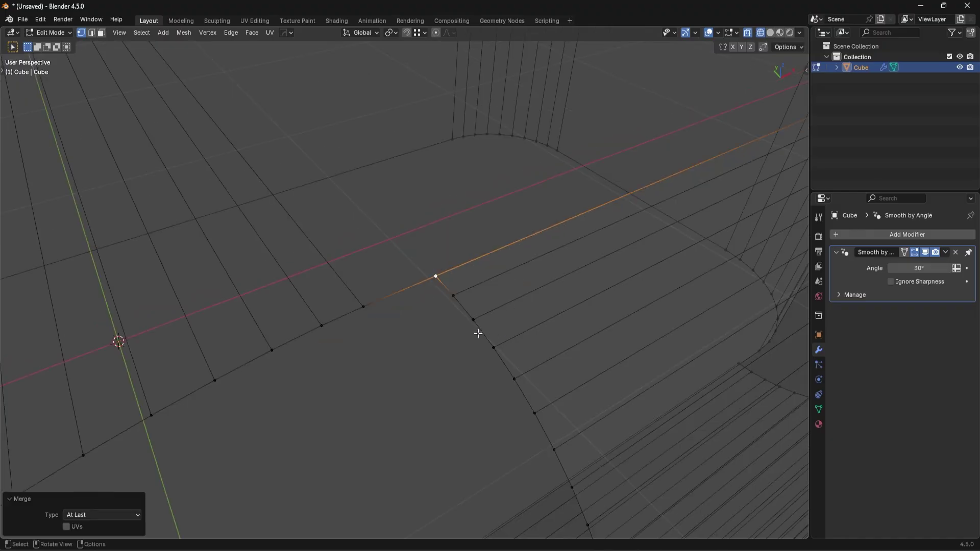
Inspect the merged top face and half cylinder side in solid shading, and leave mesh editing
{"action": "key", "text": "shift+z"}
{"action": "scroll", "coordinate": [462, 327], "scroll_direction": "down", "scroll_amount": 6}
{"action": "mouse_move", "coordinate": [462, 327]}
{"action": "middle_mouse_down"}
{"action": "mouse_move", "coordinate": [572, 306]}
{"action": "mouse_move", "coordinate": [532, 350]}
{"action": "mouse_move", "coordinate": [526, 373]}
{"action": "middle_mouse_up"}
{"action": "key", "text": "Tab"}
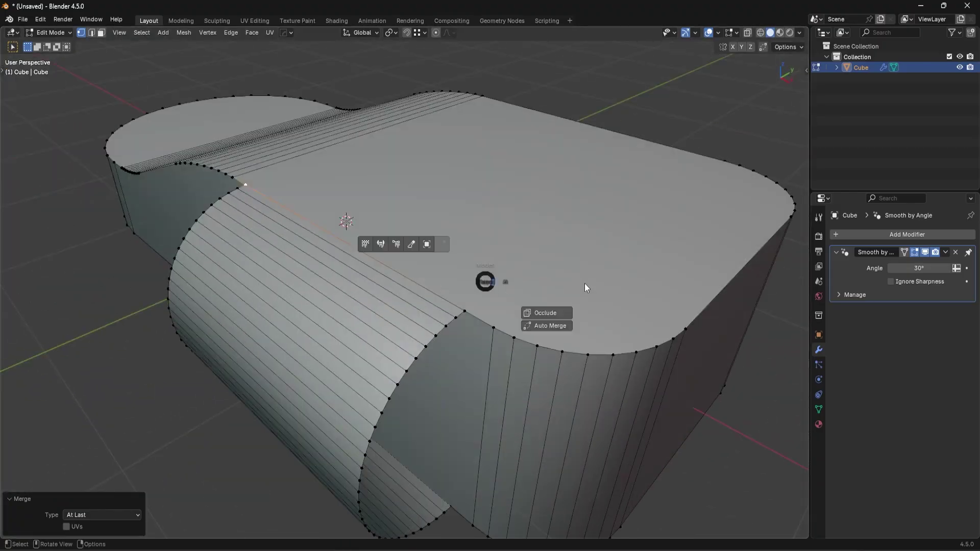
{"action": "key", "text": "3"}
{"action": "left_click", "coordinate": [507, 284]}
{"action": "middle_click_drag", "start_coordinate": [505, 271], "coordinate": [439, 201]}
{"action": "scroll", "coordinate": [446, 301], "scroll_direction": "down", "scroll_amount": 4}
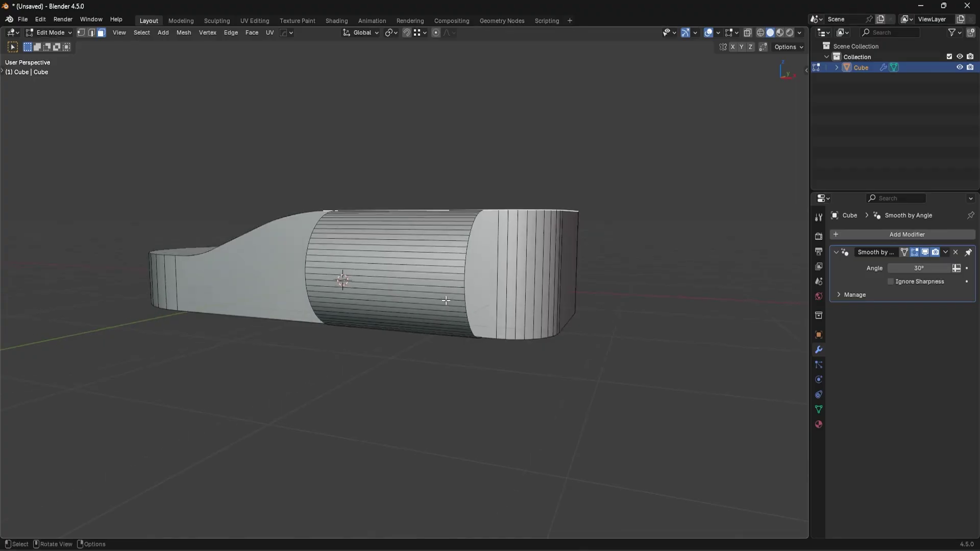
{"action": "middle_click_drag", "start_coordinate": [418, 292], "coordinate": [509, 247]}
{"action": "key", "text": "Tab"}
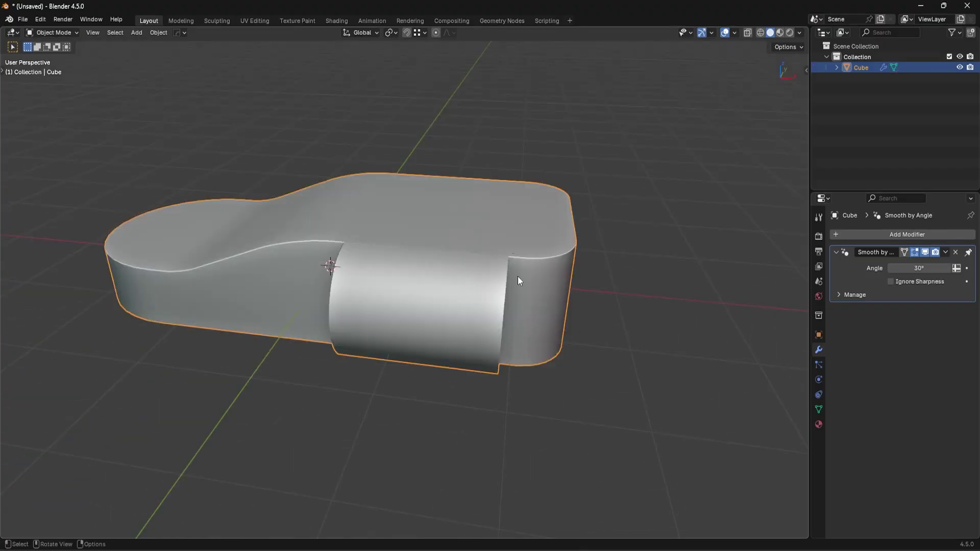
Try mirroring the joined body across the Z axis about an empty, working from the front view
{"action": "middle_click_drag", "start_coordinate": [508, 295], "coordinate": [512, 273]}
{"action": "key", "text": "KP_1"}
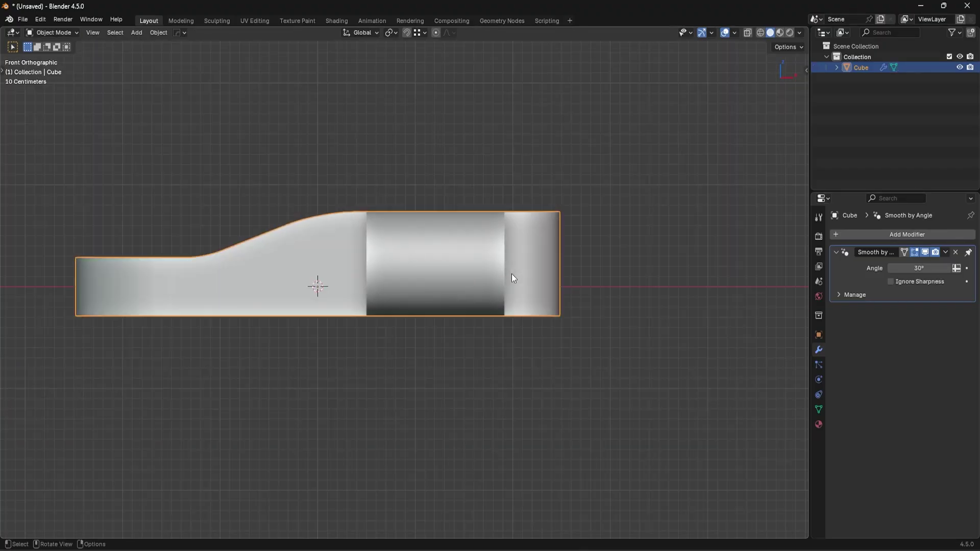
{"action": "middle_click_drag", "start_coordinate": [350, 292], "coordinate": [410, 284], "text": "shift"}
{"action": "key", "text": "alt+x"}
{"action": "left_click", "coordinate": [373, 213]}
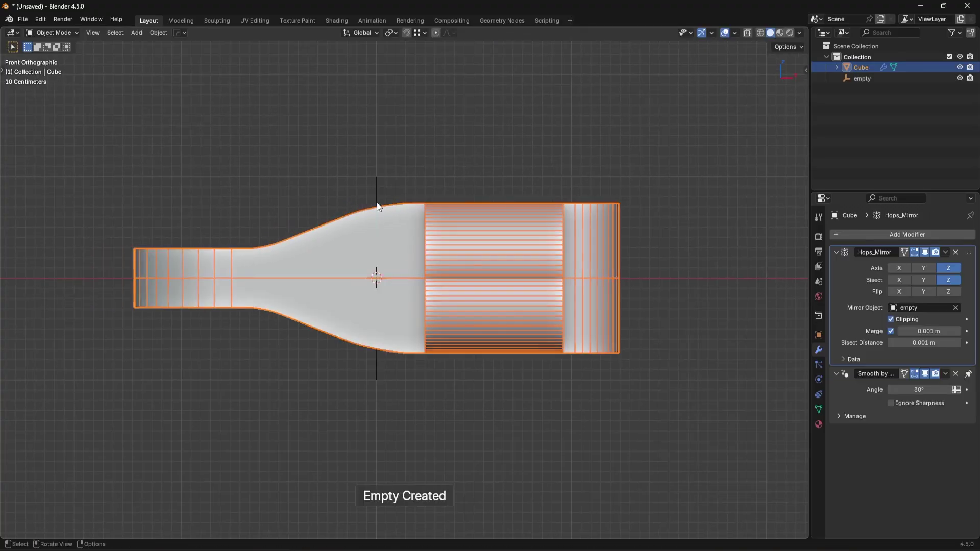
{"action": "key", "text": "ctrl+z"}
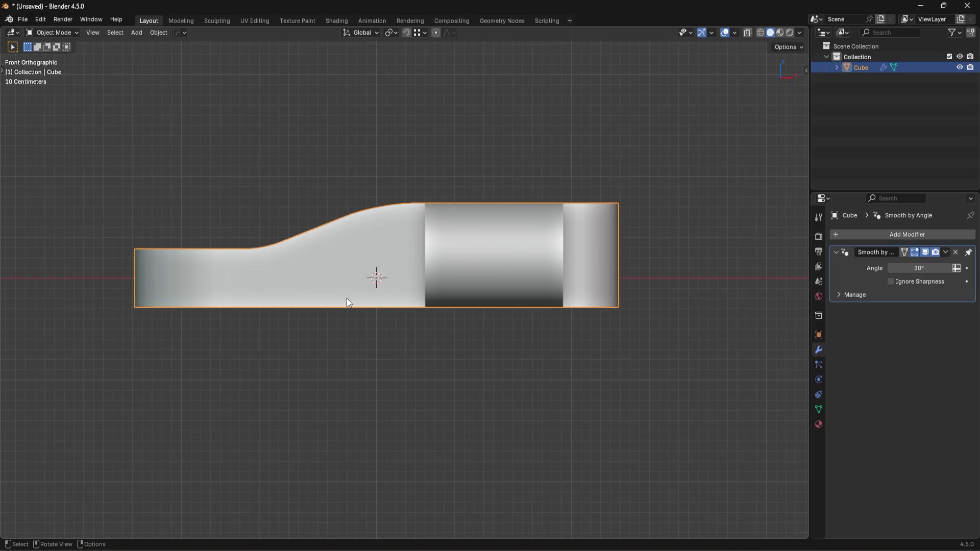
Add a vertex on the body's bottom side edge and snap it 1.6366 m along X onto the half cylinder's lower corner
{"action": "middle_click_drag", "start_coordinate": [546, 330], "coordinate": [512, 287]}
{"action": "key", "text": "Tab"}
{"action": "scroll", "coordinate": [532, 277], "scroll_direction": "up", "scroll_amount": 1}
{"action": "scroll", "coordinate": [522, 234], "scroll_direction": "up", "scroll_amount": 1}
{"action": "key", "text": "ctrl+r"}
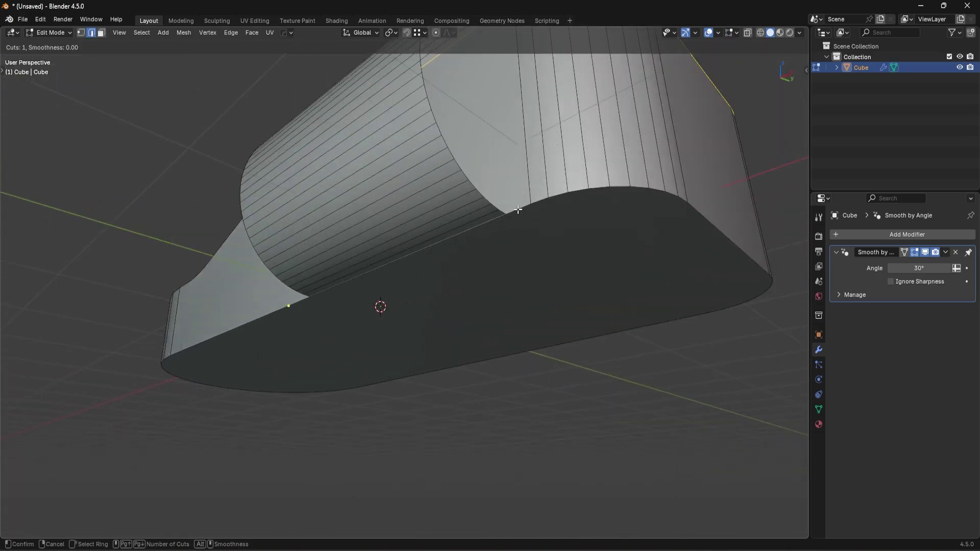
{"action": "left_click", "coordinate": [518, 211]}
{"action": "left_click", "coordinate": [518, 211]}
{"action": "key", "text": "1"}
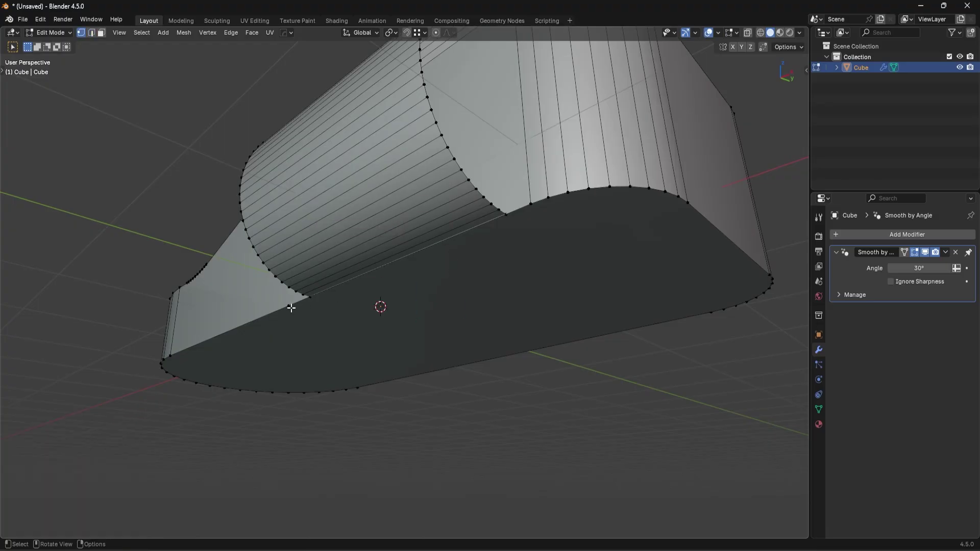
{"action": "key", "text": "g"}
{"action": "key", "text": "x"}
{"action": "left_click", "coordinate": [509, 218], "text": "ctrl"}
Merge the overlapping vertices at this lower corner of the half cylinder at the last selected one
{"action": "middle_click_drag", "start_coordinate": [497, 225], "coordinate": [432, 258], "text": "shift"}
{"action": "scroll", "coordinate": [535, 260], "scroll_direction": "up", "scroll_amount": 2}
{"action": "scroll", "coordinate": [534, 260], "scroll_direction": "up", "scroll_amount": 3}
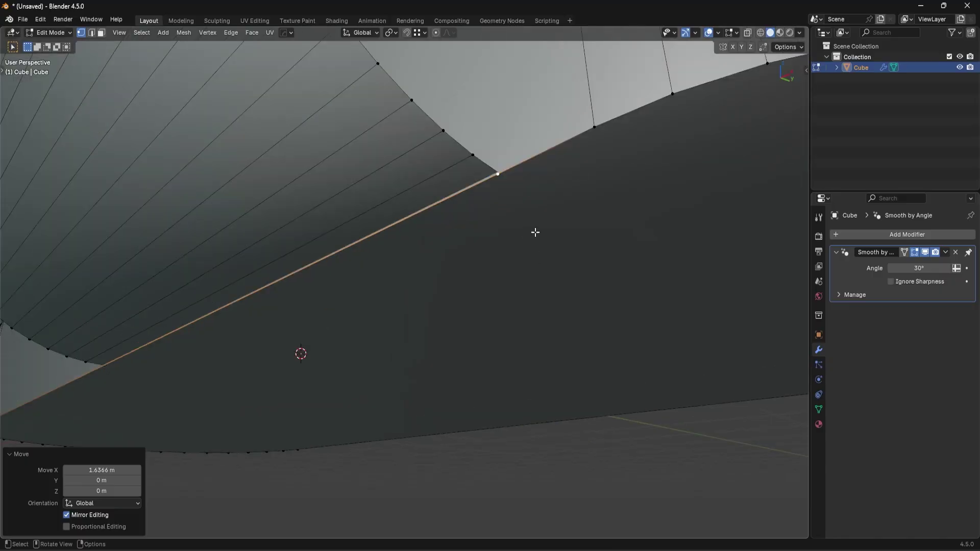
{"action": "key", "text": "alt+z"}
{"action": "left_click", "coordinate": [502, 179]}
{"action": "key", "text": "m"}
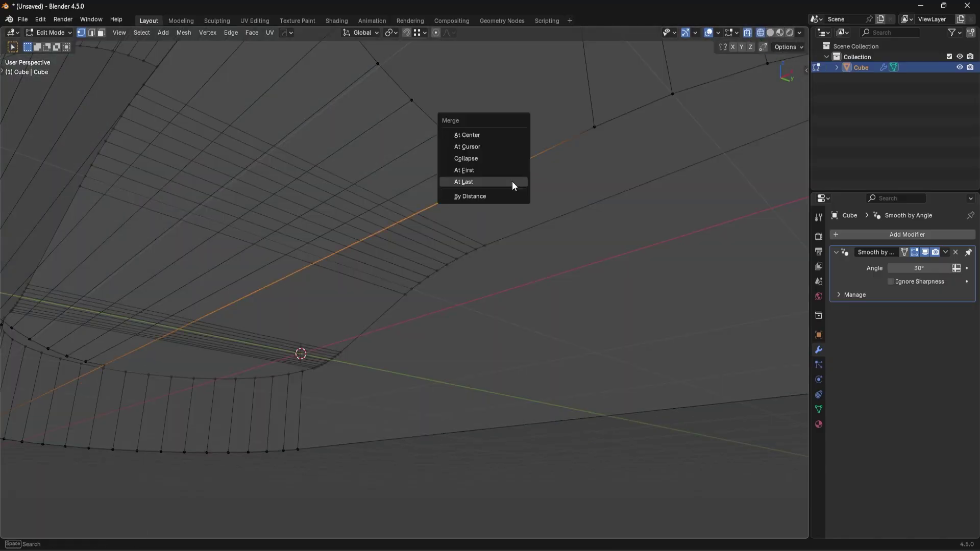
{"action": "left_click", "coordinate": [512, 184]}
Add another vertex on the bottom side edge and move it 0.28478 m along X to the half cylinder's other lower corner
{"action": "scroll", "coordinate": [396, 273], "scroll_direction": "down", "scroll_amount": 5}
{"action": "key", "text": "alt+z"}
{"action": "mouse_move", "coordinate": [426, 286]}
{"action": "middle_mouse_down"}
{"action": "mouse_move", "coordinate": [367, 291]}
{"action": "mouse_move", "coordinate": [496, 317]}
{"action": "mouse_move", "coordinate": [489, 316]}
{"action": "mouse_move", "coordinate": [514, 291]}
{"action": "middle_mouse_up"}
{"action": "key", "text": "ctrl+r"}
{"action": "left_click", "coordinate": [366, 291]}
{"action": "left_click", "coordinate": [361, 289]}
{"action": "left_click", "coordinate": [323, 286]}
{"action": "key", "text": "g"}
{"action": "key", "text": "x"}
{"action": "left_click", "coordinate": [396, 292]}
Select the two neighbouring vertices at the other lower corner and try merging them into one
{"action": "scroll", "coordinate": [396, 293], "scroll_direction": "up", "scroll_amount": 4}
{"action": "key", "text": "shift+z"}
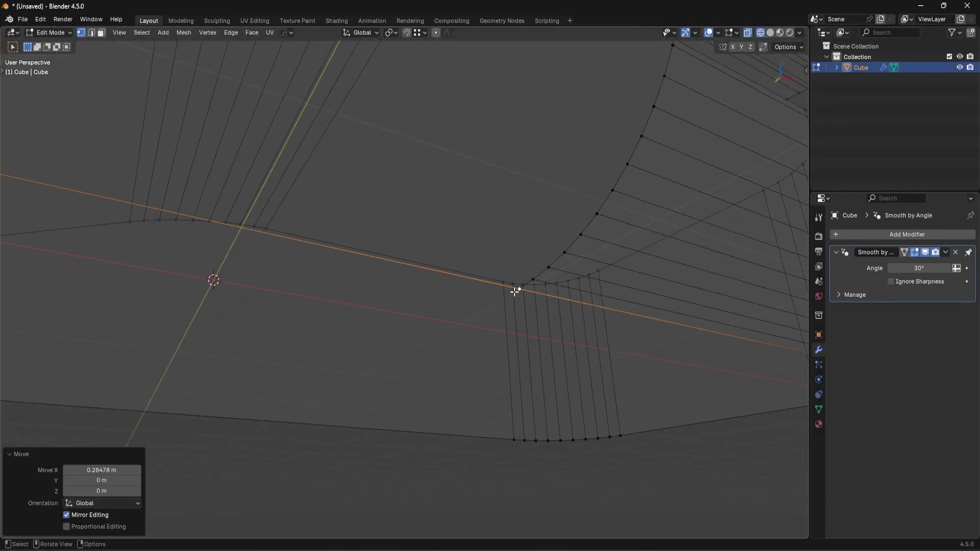
{"action": "key", "text": "KP_Decimal"}
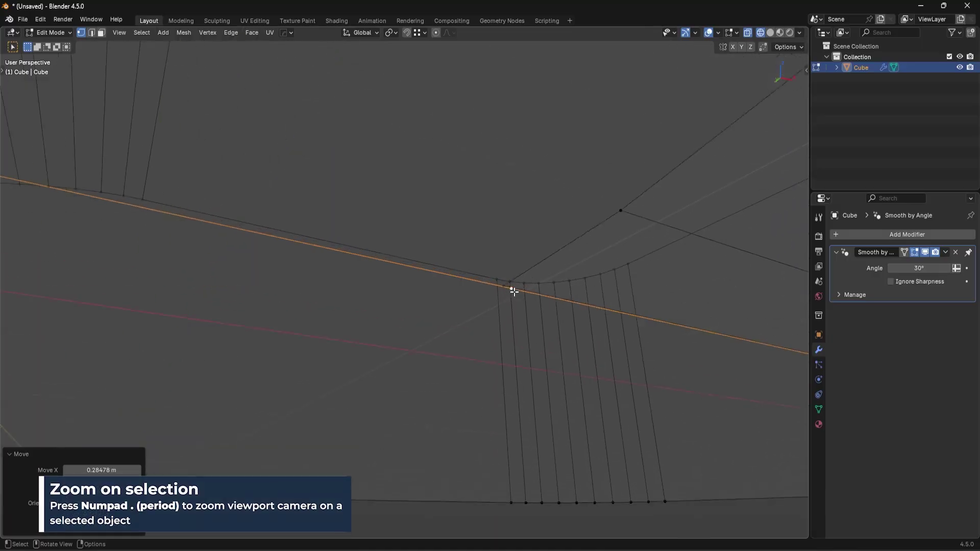
{"action": "middle_click_drag", "start_coordinate": [488, 267], "coordinate": [455, 278]}
{"action": "left_click", "coordinate": [371, 268]}
{"action": "left_click", "coordinate": [407, 284], "text": "shift"}
{"action": "key", "text": "1"}
{"action": "key", "text": "ctrl+z"}
{"action": "key", "text": "m"}
{"action": "left_click", "coordinate": [458, 290]}
{"action": "key", "text": "ctrl+z"}
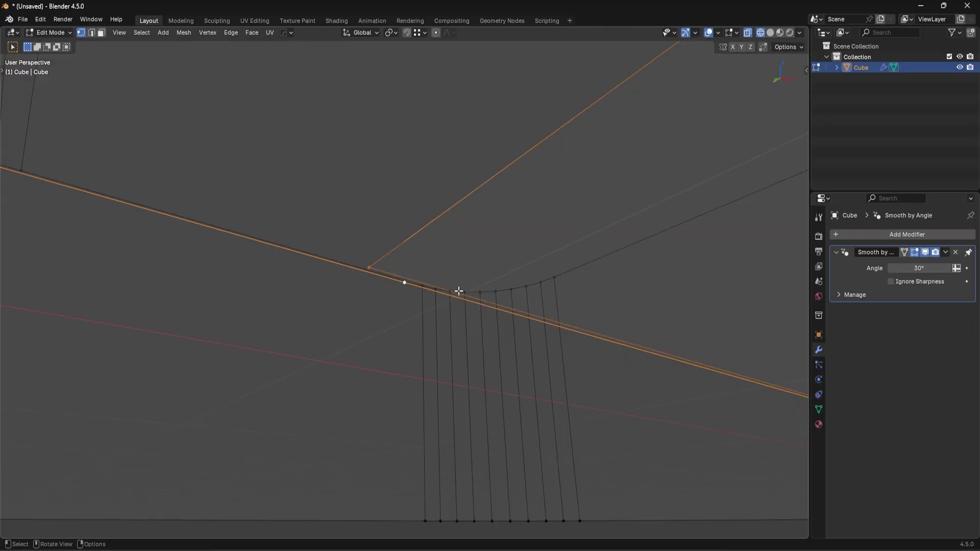
Try Smart Vert on the two lower corner vertices, and reselect them to try the Merge command
{"action": "key", "text": "1"}
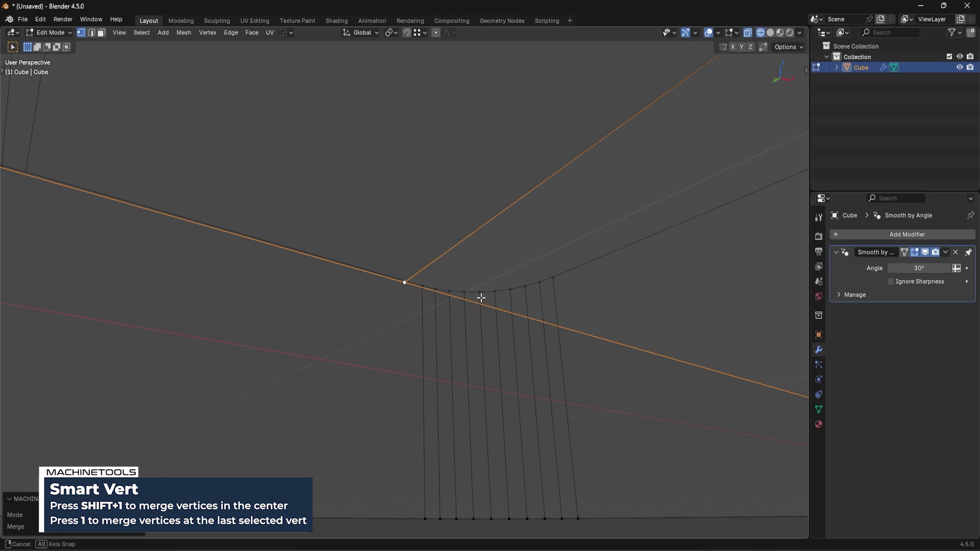
{"action": "key", "text": "shift+z"}
{"action": "key", "text": "ctrl+z"}
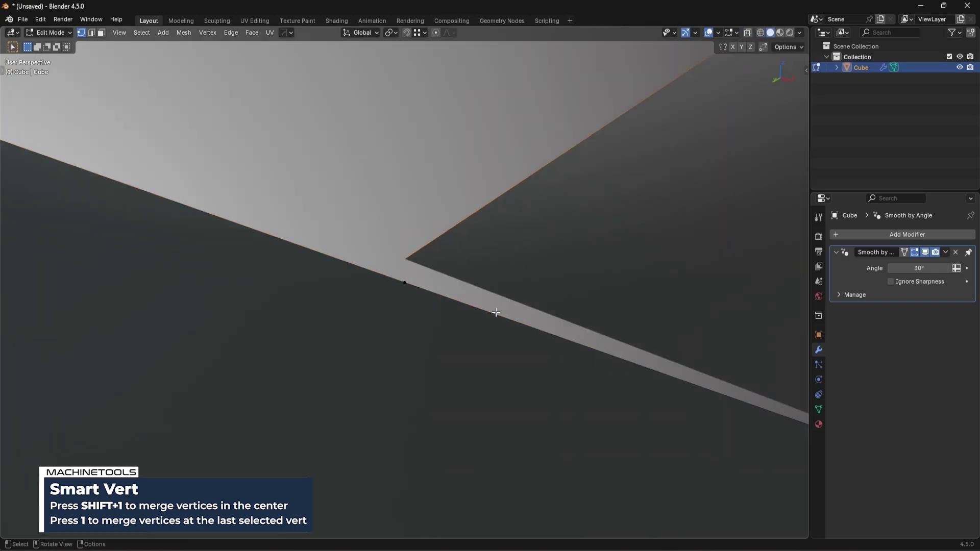
{"action": "key", "text": "shift+z"}
{"action": "left_click", "coordinate": [409, 285], "text": "shift"}
{"action": "left_click", "coordinate": [379, 275], "text": "shift"}
{"action": "left_click", "coordinate": [380, 278], "text": "shift"}
{"action": "key", "text": "m"}
{"action": "left_click", "coordinate": [477, 301]}
{"action": "key", "text": "ctrl+z"}
{"action": "key", "text": "ctrl+z"}
Merge the other lower corner's two vertices into one and check the joined corner using undo and redo
{"action": "key", "text": "shift+z"}
{"action": "mouse_move", "coordinate": [455, 309]}
{"action": "middle_mouse_down"}
{"action": "mouse_move", "coordinate": [486, 324]}
{"action": "mouse_move", "coordinate": [466, 296]}
{"action": "mouse_move", "coordinate": [434, 315]}
{"action": "mouse_move", "coordinate": [442, 321]}
{"action": "middle_mouse_up"}
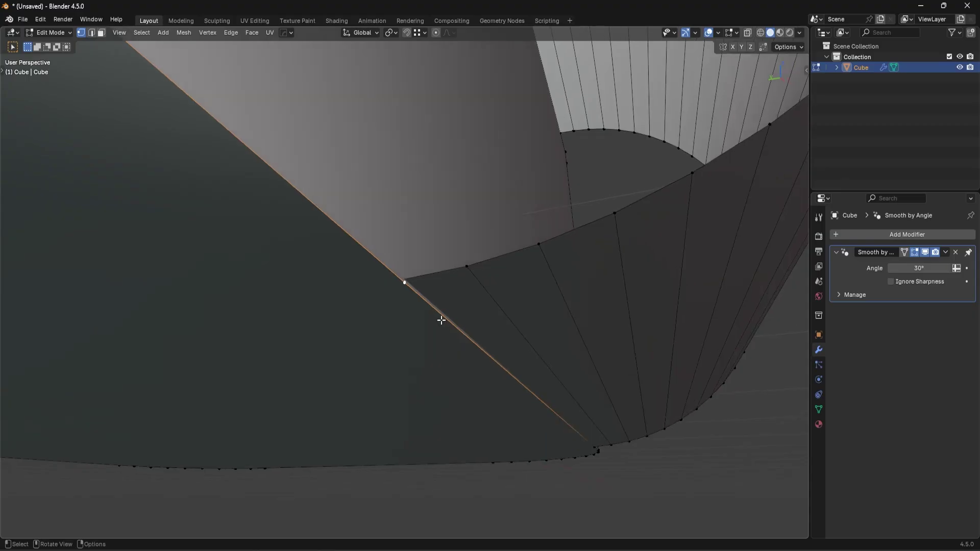
{"action": "key", "text": "shift+z"}
{"action": "key", "text": "shift+z"}
{"action": "key", "text": "m"}
{"action": "left_click", "coordinate": [514, 304]}
{"action": "middle_click_drag", "start_coordinate": [516, 304], "coordinate": [528, 296]}
{"action": "key", "text": "ctrl+x"}
{"action": "key", "text": "ctrl+z"}
{"action": "key", "text": "ctrl+z"}
{"action": "key", "text": "ctrl+shift+z"}
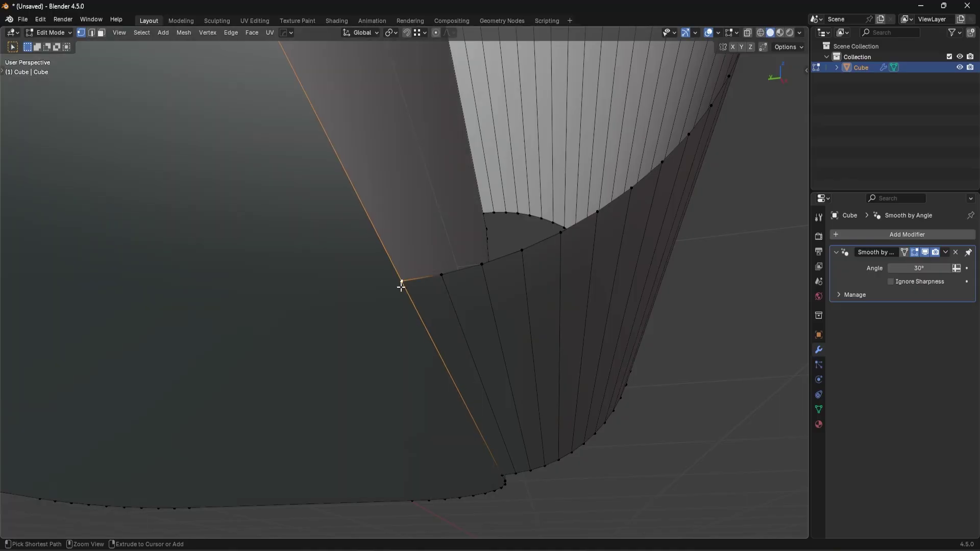
{"action": "middle_click_drag", "start_coordinate": [401, 287], "coordinate": [484, 266]}
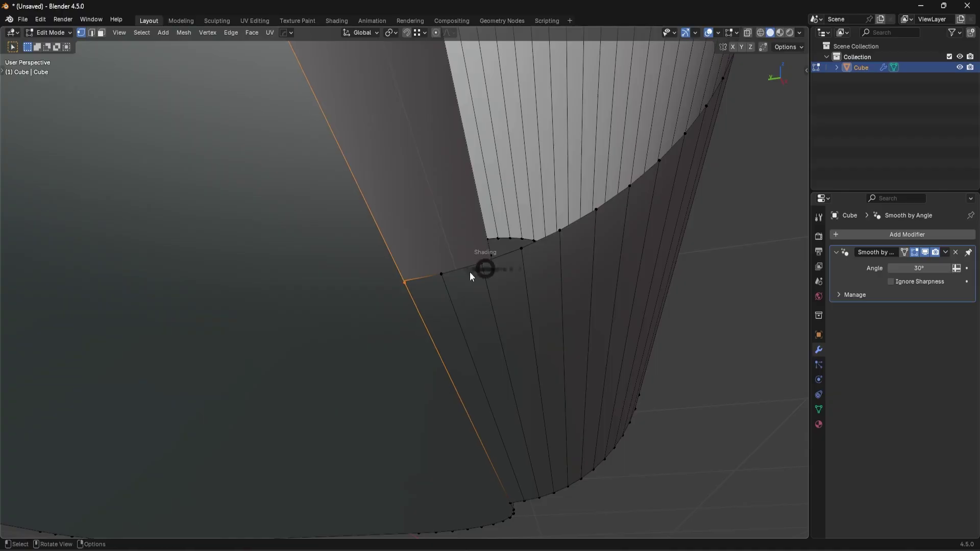
Merge the two overlapping vertices at the half cylinder's lower corner into one, using the At Last option
{"action": "key", "text": "alt+z"}
{"action": "left_click", "coordinate": [410, 281], "text": "shift"}
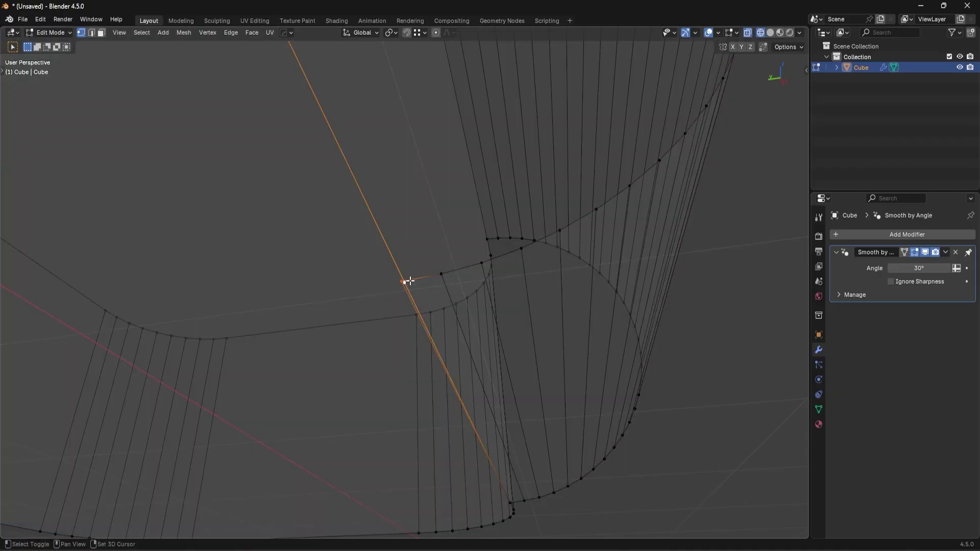
{"action": "key", "text": "m"}
{"action": "left_click", "coordinate": [448, 289]}
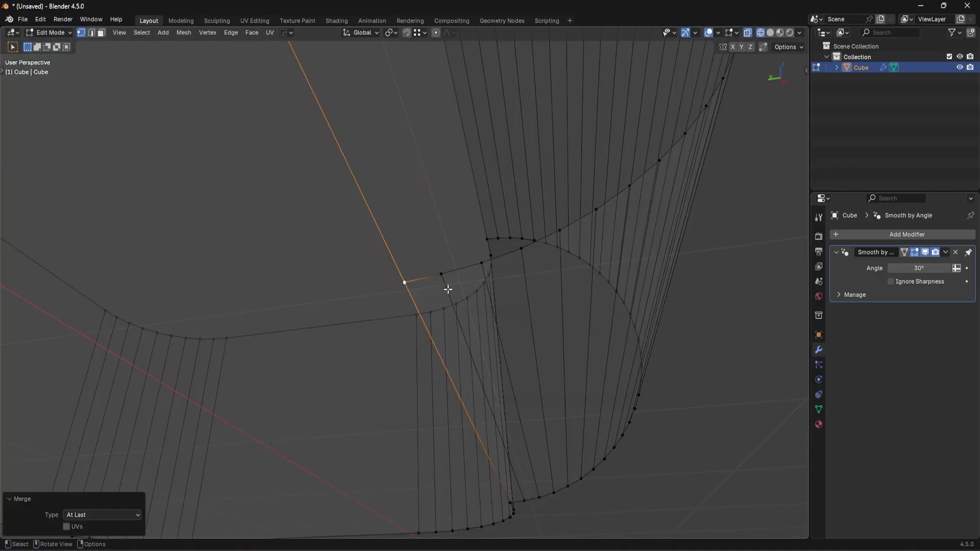
Select the body's side face in solid shading and examine its outline around the half cylinder
{"action": "key", "text": "shift+z"}
{"action": "middle_click_drag", "start_coordinate": [484, 308], "coordinate": [407, 345]}
{"action": "key", "text": "3"}
{"action": "scroll", "coordinate": [415, 219], "scroll_direction": "down", "scroll_amount": 5}
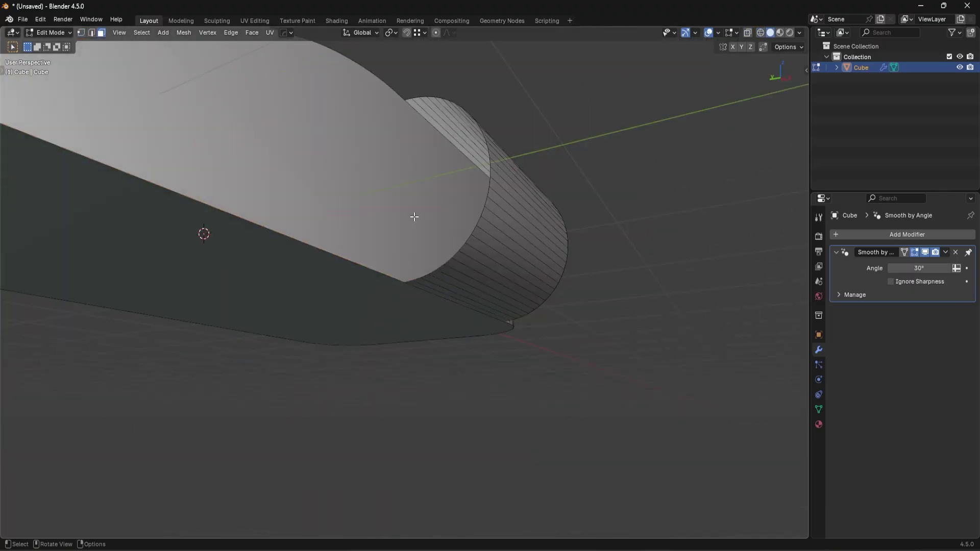
{"action": "left_click", "coordinate": [420, 243]}
{"action": "middle_click_drag", "start_coordinate": [419, 243], "coordinate": [362, 287]}
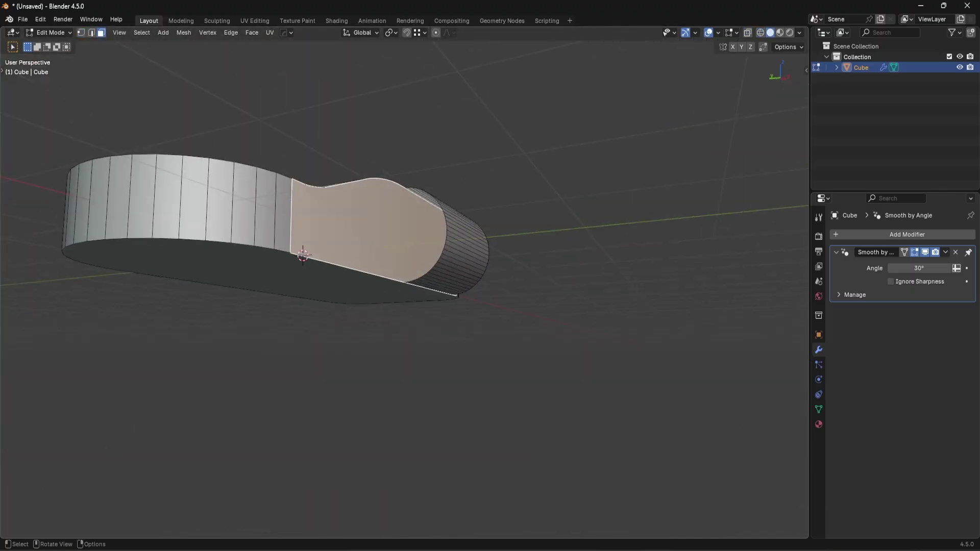
{"action": "middle_click_drag", "start_coordinate": [555, 208], "coordinate": [406, 242]}
{"action": "scroll", "coordinate": [480, 280], "scroll_direction": "up", "scroll_amount": 5}
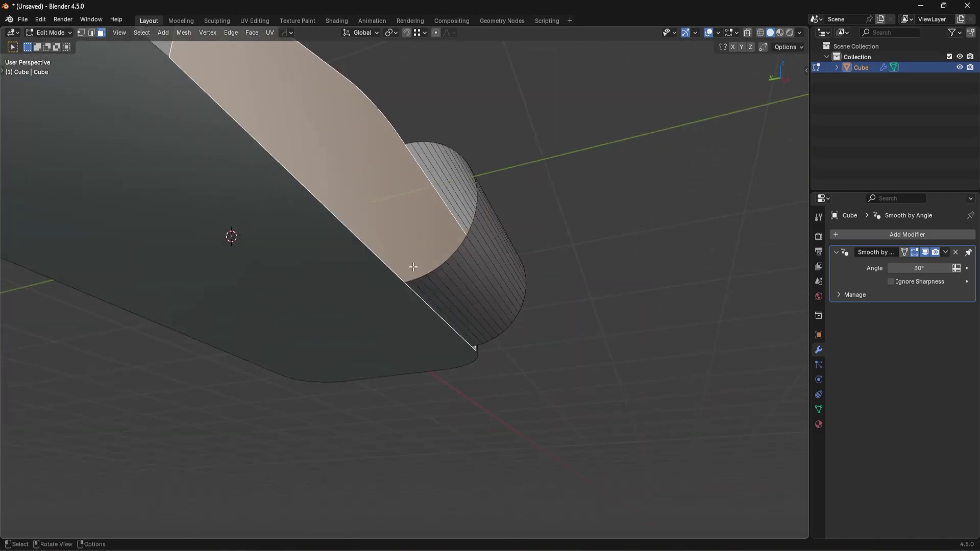
Undo back to the separate corner vertices, repeat the At Last merge in wireframe, and inspect the corner in Object Mode
{"action": "key", "text": "ctrl+z"}
{"action": "scroll", "coordinate": [423, 288], "scroll_direction": "up", "scroll_amount": 4}
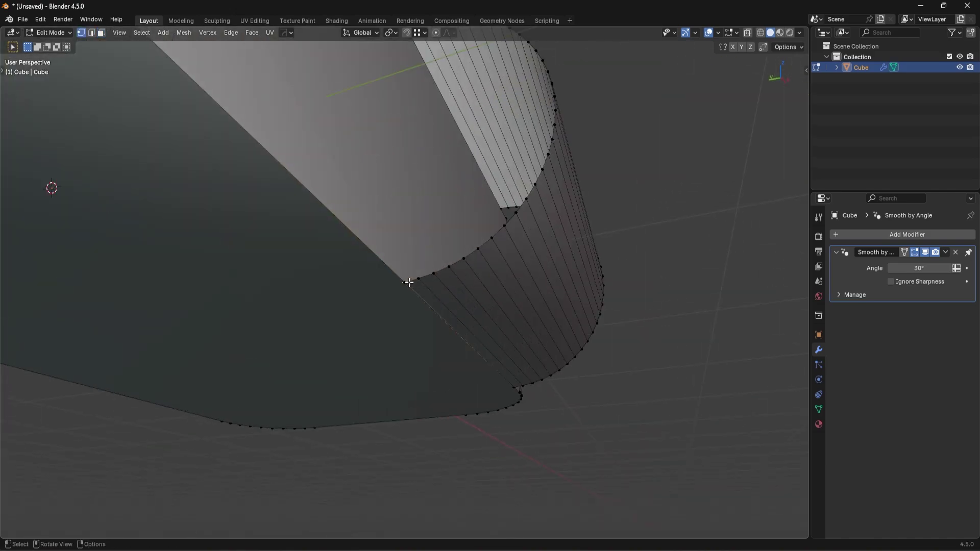
{"action": "key", "text": "z"}
{"action": "left_click", "coordinate": [394, 287]}
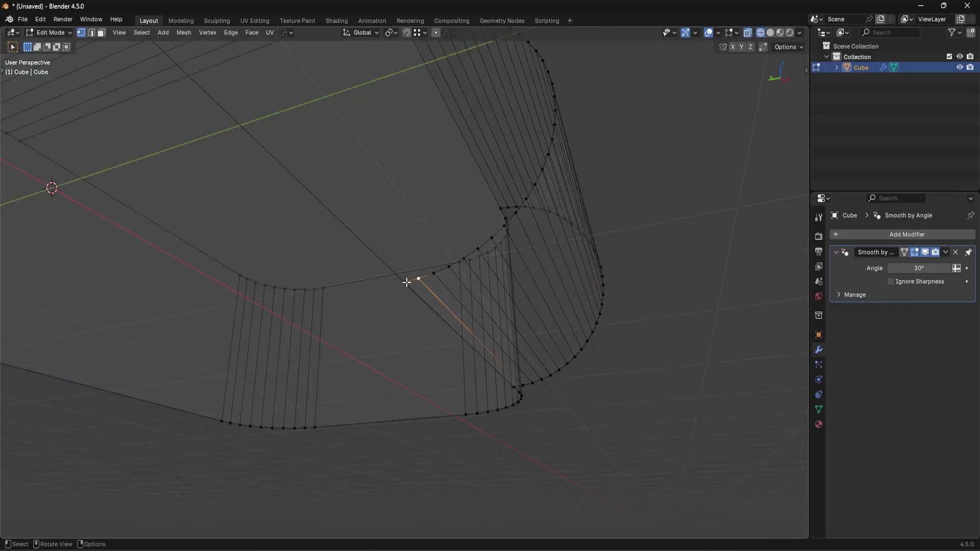
{"action": "scroll", "coordinate": [406, 283], "scroll_direction": "up", "scroll_amount": 2}
{"action": "key", "text": "m"}
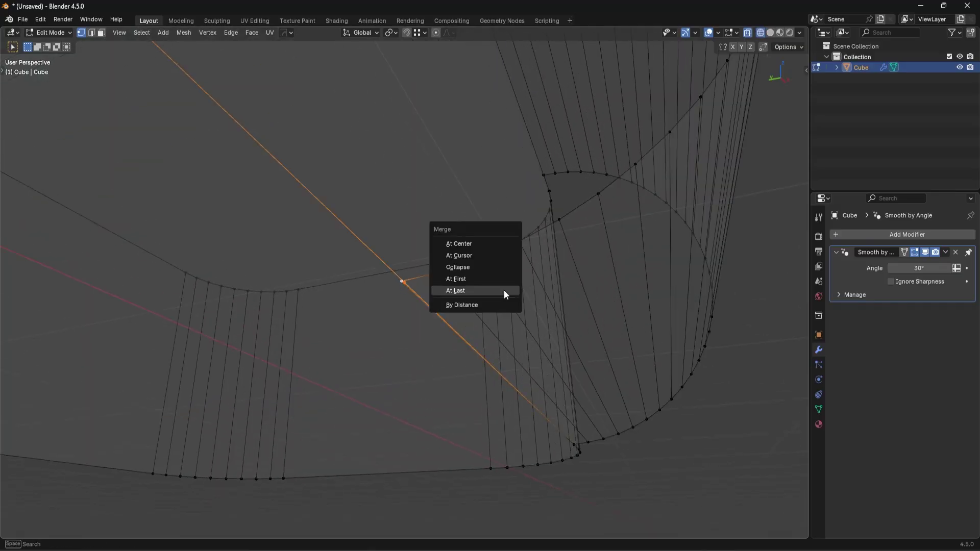
{"action": "left_click", "coordinate": [505, 295]}
{"action": "key", "text": "z"}
{"action": "left_click", "coordinate": [599, 296]}
{"action": "key", "text": "Tab"}
{"action": "mouse_move", "coordinate": [579, 245]}
{"action": "middle_mouse_down"}
{"action": "mouse_move", "coordinate": [547, 213]}
{"action": "mouse_move", "coordinate": [556, 264]}
{"action": "mouse_move", "coordinate": [507, 176]}
{"action": "mouse_move", "coordinate": [529, 236]}
{"action": "middle_mouse_up"}
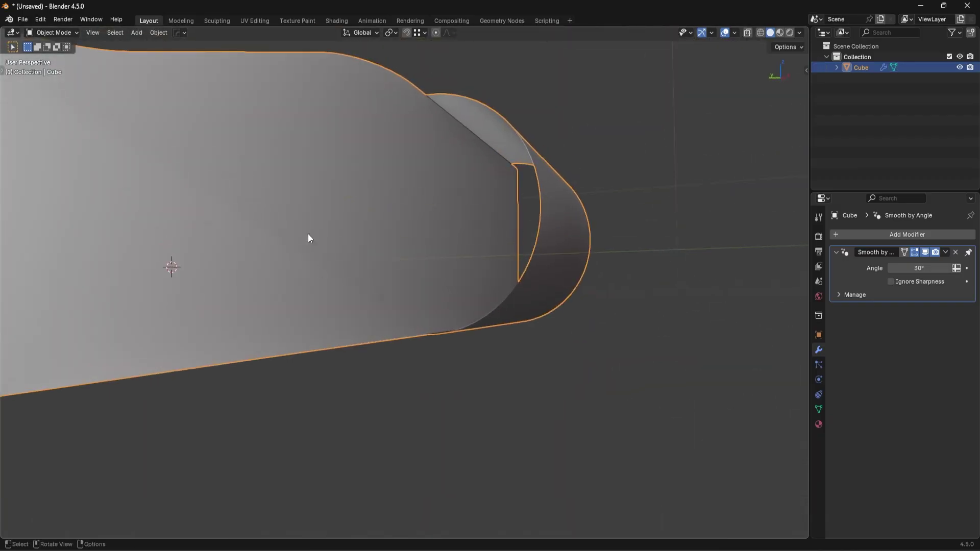
Try a different MatCap on the viewport to inspect the corner shading, and switch back to the plain grey one
{"action": "left_click", "coordinate": [800, 31]}
{"action": "left_click", "coordinate": [778, 106]}
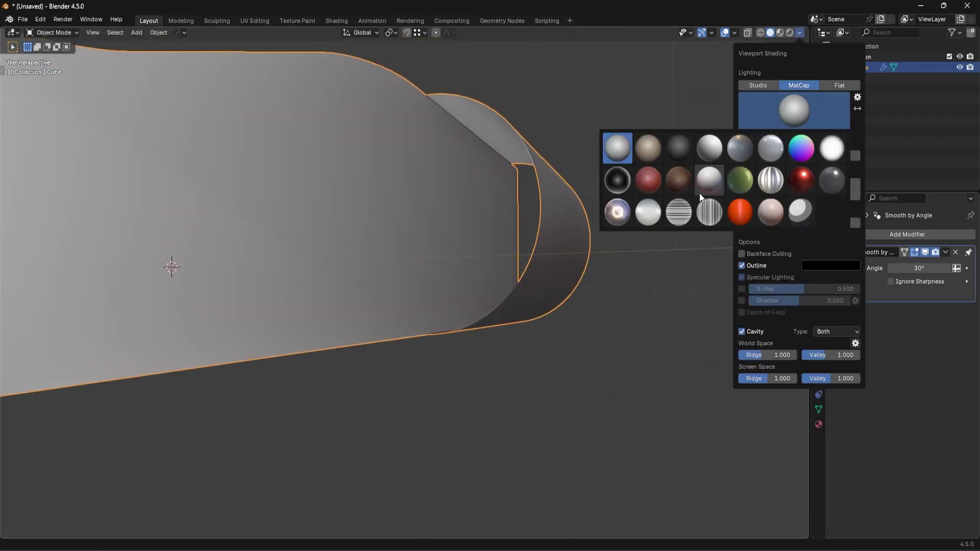
{"action": "left_click", "coordinate": [709, 181]}
{"action": "mouse_move", "coordinate": [521, 240]}
{"action": "middle_mouse_down"}
{"action": "mouse_move", "coordinate": [483, 207]}
{"action": "mouse_move", "coordinate": [470, 211]}
{"action": "middle_mouse_up"}
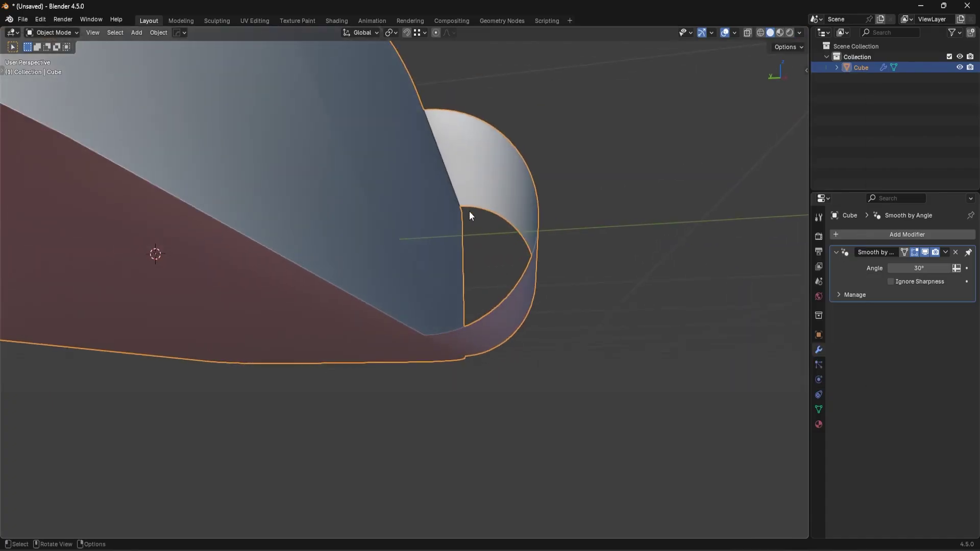
{"action": "left_click", "coordinate": [800, 32]}
{"action": "left_click", "coordinate": [772, 119]}
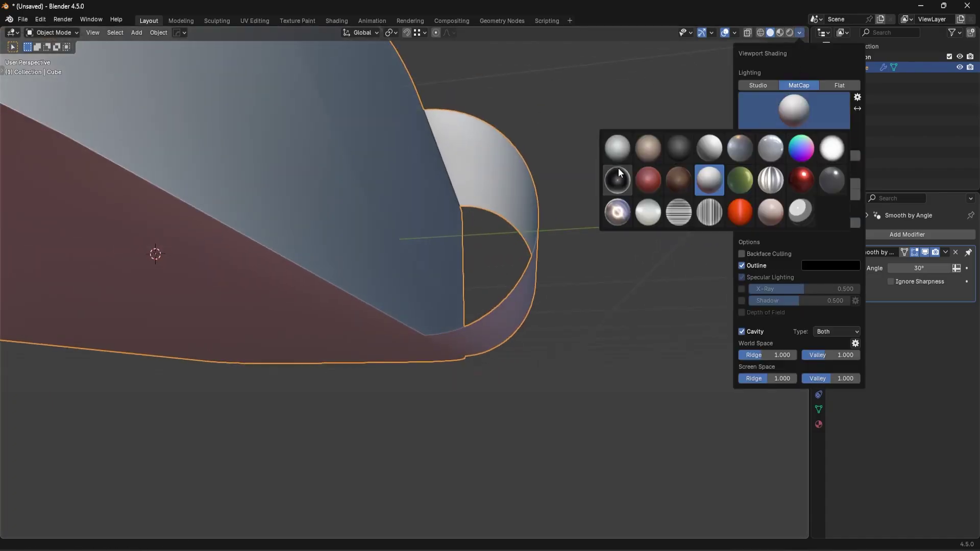
{"action": "left_click", "coordinate": [618, 167]}
Merge the lower corner's overlapping vertices at the last selected one in wireframe, and return to solid shading
{"action": "key", "text": "Tab"}
{"action": "mouse_move", "coordinate": [504, 266]}
{"action": "middle_mouse_down"}
{"action": "mouse_move", "coordinate": [477, 269]}
{"action": "mouse_move", "coordinate": [520, 357]}
{"action": "middle_mouse_up"}
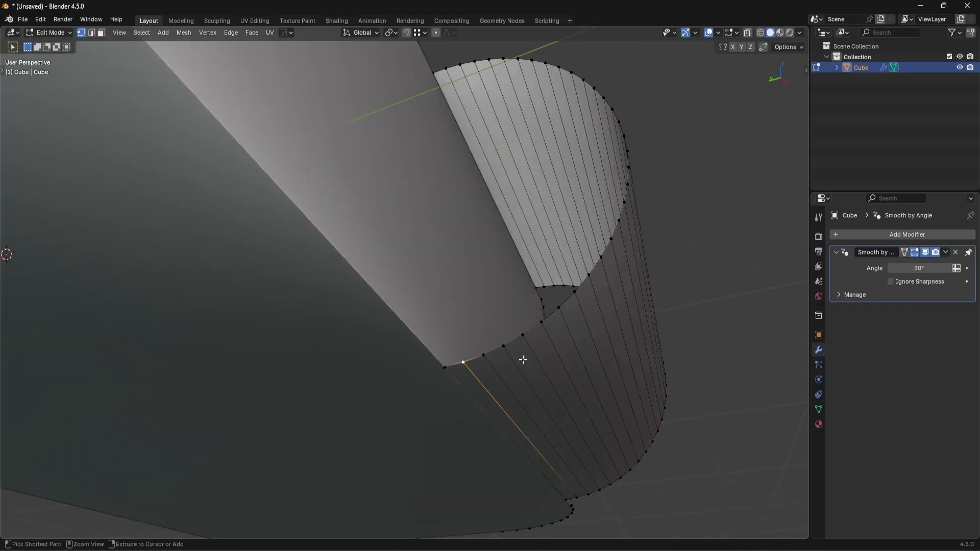
{"action": "key", "text": "shift+z"}
{"action": "middle_click_drag", "start_coordinate": [448, 367], "coordinate": [441, 311]}
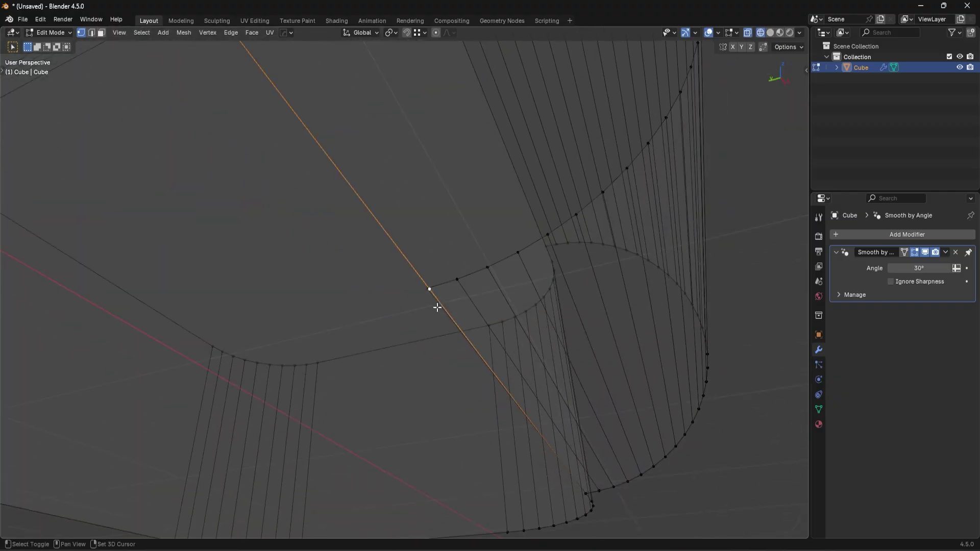
{"action": "key", "text": "m"}
{"action": "left_click", "coordinate": [486, 293]}
{"action": "scroll", "coordinate": [485, 298], "scroll_direction": "down", "scroll_amount": 2}
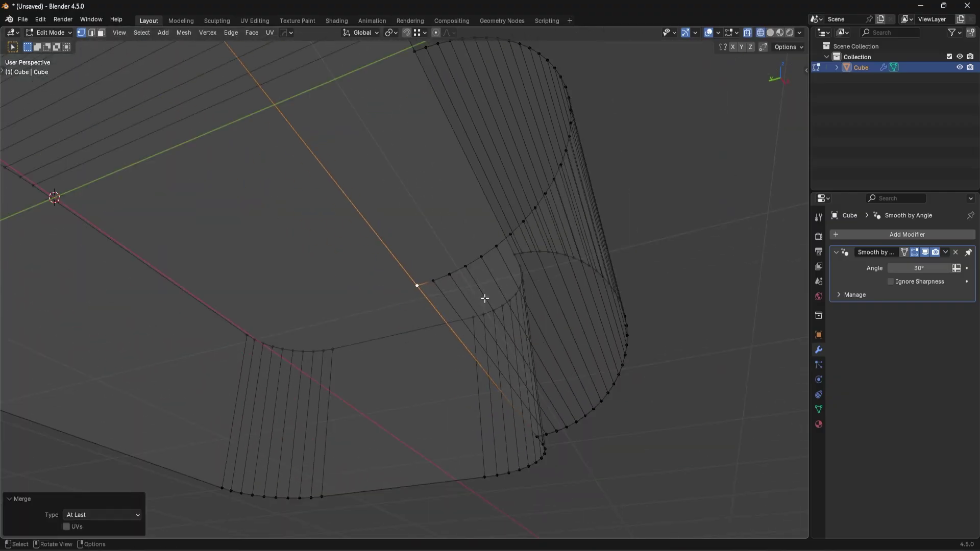
{"action": "key", "text": "shift+z"}
{"action": "scroll", "coordinate": [592, 316], "scroll_direction": "down", "scroll_amount": 3}
{"action": "mouse_move", "coordinate": [558, 307]}
{"action": "middle_mouse_down"}
{"action": "mouse_move", "coordinate": [542, 302]}
{"action": "mouse_move", "coordinate": [449, 354]}
{"action": "mouse_move", "coordinate": [553, 361]}
{"action": "middle_mouse_up"}
{"action": "scroll", "coordinate": [593, 295], "scroll_direction": "down", "scroll_amount": 3}
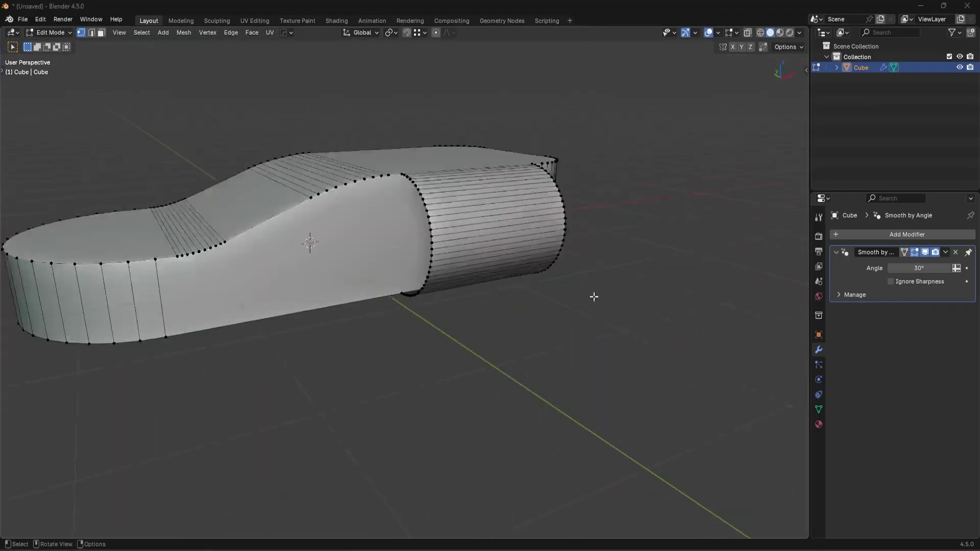
Join the upper and lower corner vertices at this end of the half cylinder with a vertical edge
{"action": "middle_click_drag", "start_coordinate": [449, 225], "coordinate": [488, 256]}
{"action": "scroll", "coordinate": [459, 264], "scroll_direction": "up", "scroll_amount": 3}
{"action": "middle_click_drag", "start_coordinate": [475, 205], "coordinate": [466, 267]}
{"action": "middle_click_drag", "start_coordinate": [400, 152], "coordinate": [376, 431]}
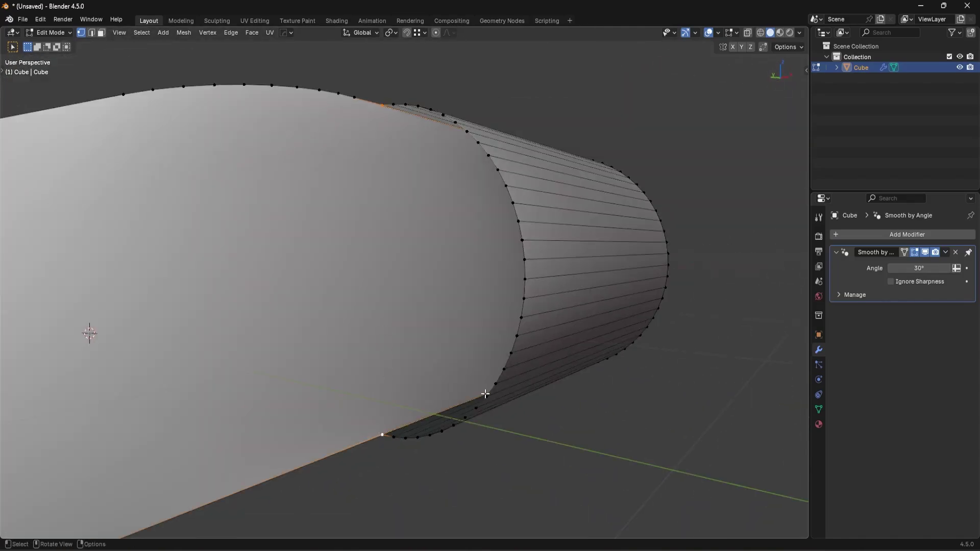
{"action": "key", "text": "ctrl+z"}
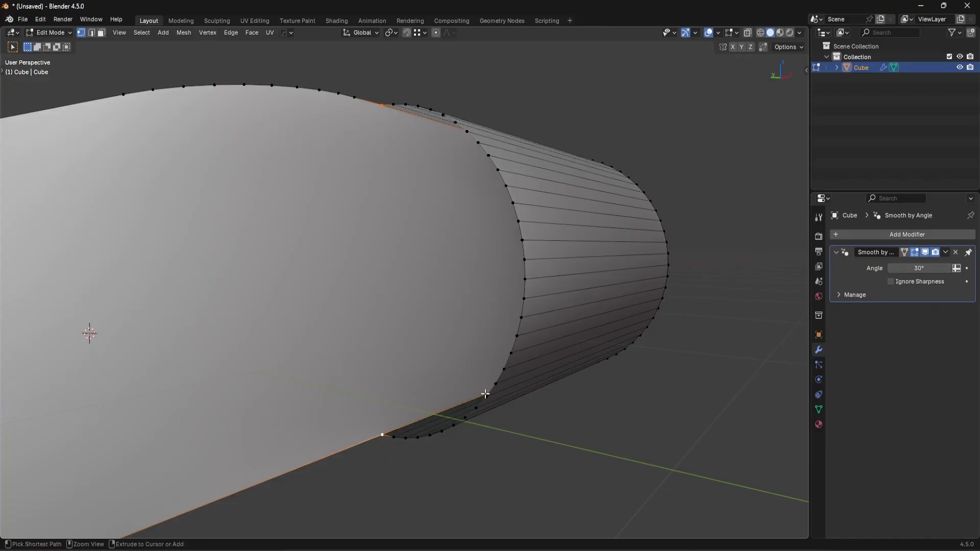
{"action": "key", "text": "j"}
{"action": "key", "text": "ctrl+z"}
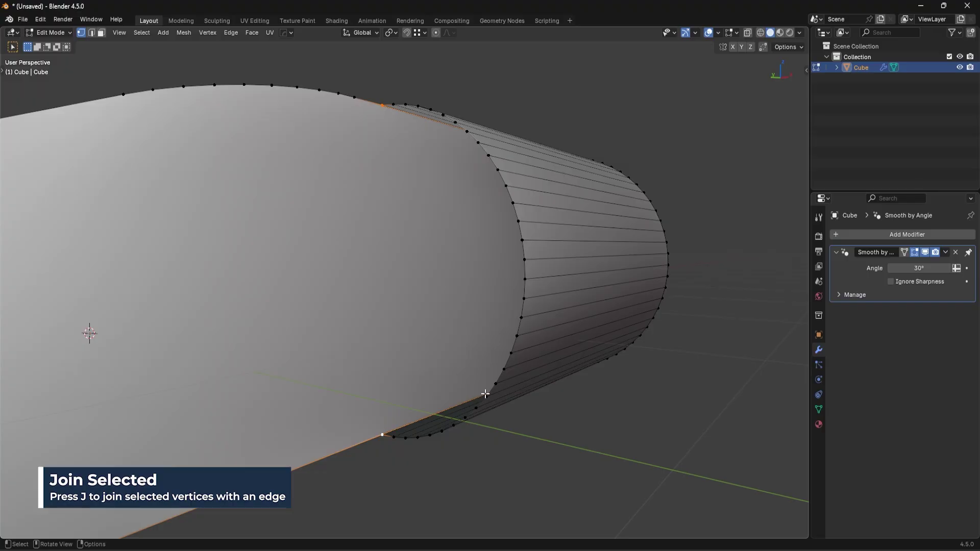
{"action": "middle_click_drag", "start_coordinate": [463, 344], "coordinate": [479, 359]}
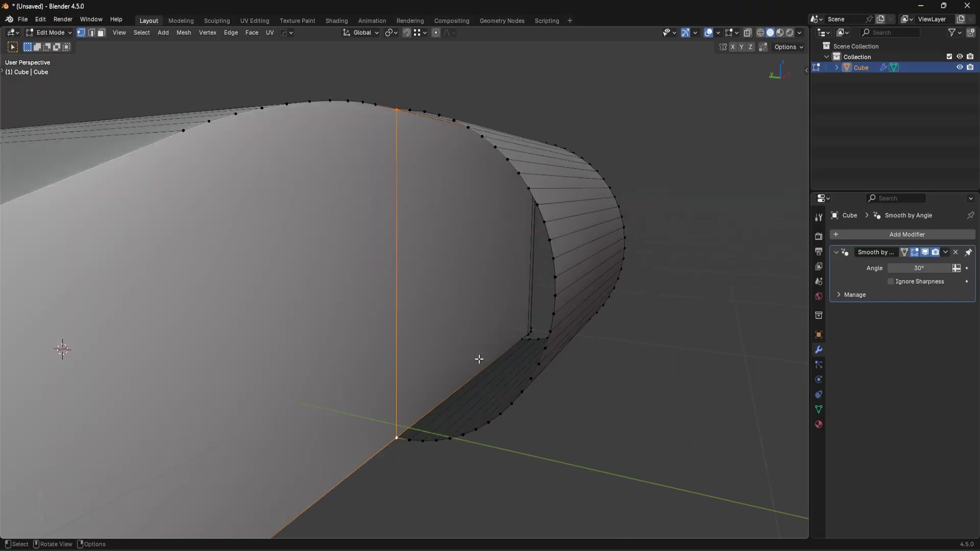
Test the new vertical edge with a trial move and select the side faces next to it to check the split
{"action": "middle_click_drag", "start_coordinate": [444, 327], "coordinate": [453, 331]}
{"action": "key", "text": "2"}
{"action": "left_click", "coordinate": [400, 283]}
{"action": "key", "text": "g"}
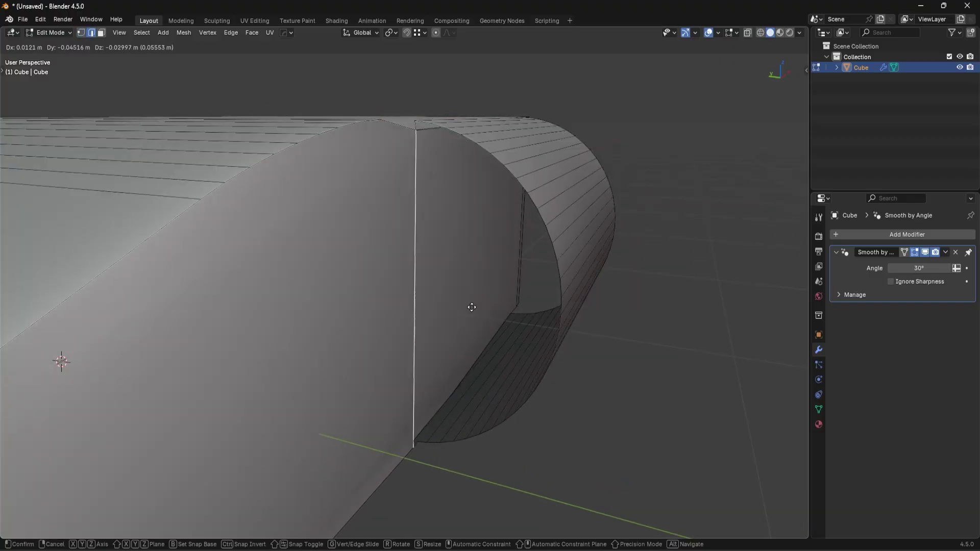
{"action": "key", "text": "Escape"}
{"action": "key", "text": "3"}
{"action": "left_click", "coordinate": [435, 268]}
{"action": "scroll", "coordinate": [442, 313], "scroll_direction": "down", "scroll_amount": 4}
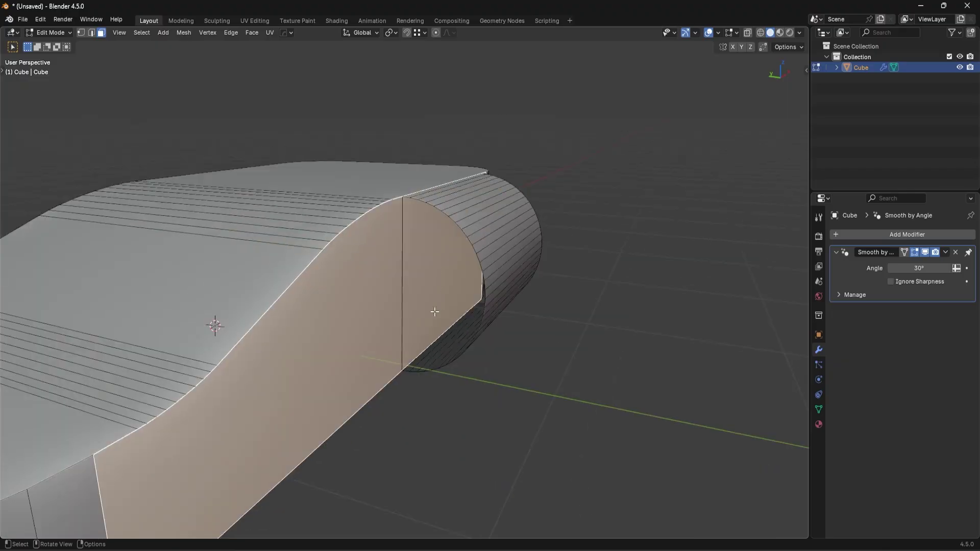
{"action": "middle_click_drag", "start_coordinate": [403, 282], "coordinate": [399, 217]}
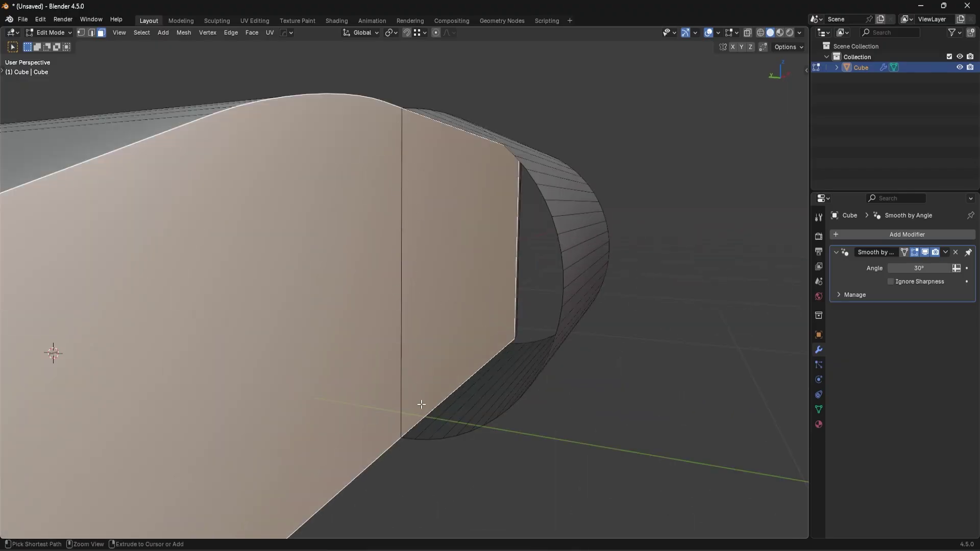
{"action": "key", "text": "ctrl+z"}
{"action": "key", "text": "ctrl+z"}
{"action": "key", "text": "1"}
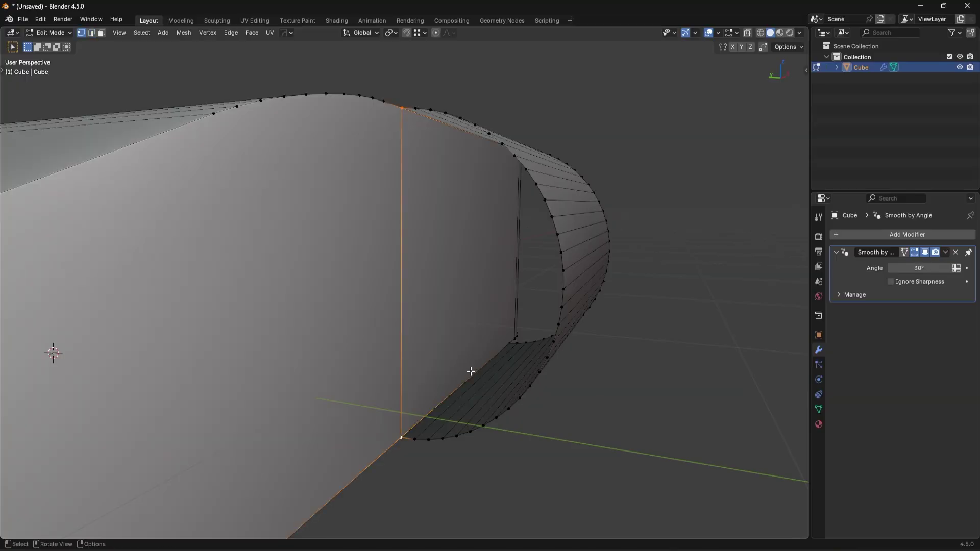
Switch to face selection and check the split by selecting the wall section behind the half cylinder
{"action": "key", "text": "ctrl+Tab"}
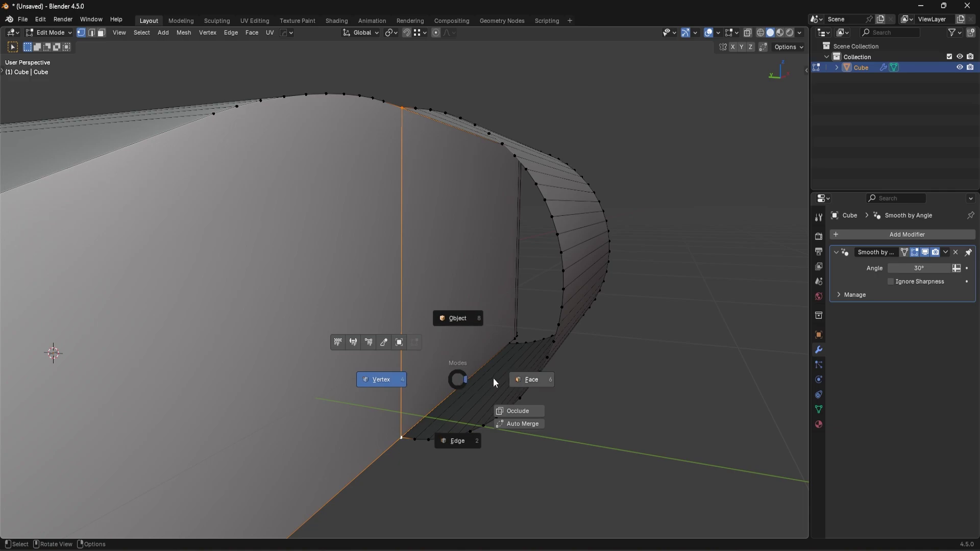
{"action": "left_click", "coordinate": [493, 378]}
{"action": "left_click", "coordinate": [381, 330]}
{"action": "left_click", "coordinate": [453, 257]}
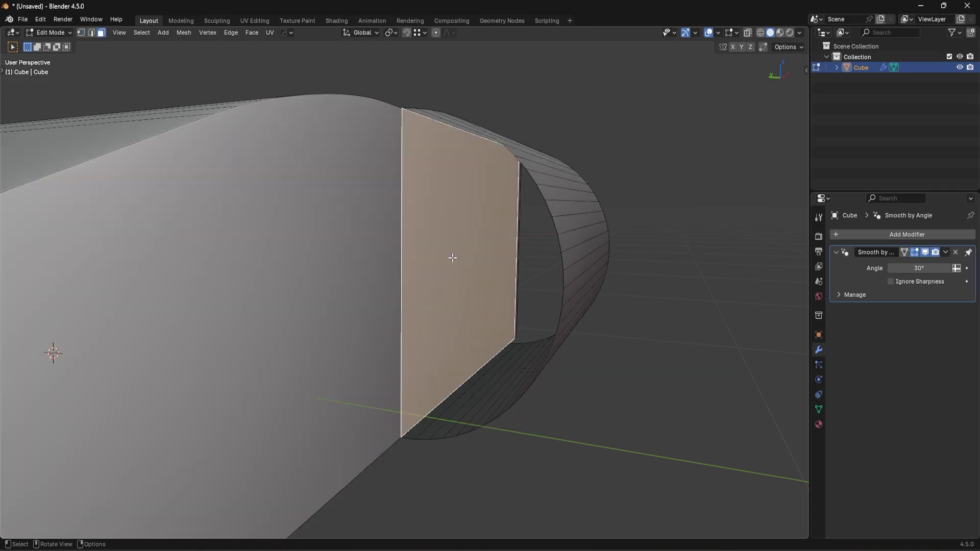
Join the upper and lower corner vertices at the half cylinder's other end with a vertical edge
{"action": "middle_click_drag", "start_coordinate": [597, 263], "coordinate": [549, 278]}
{"action": "key", "text": "1"}
{"action": "left_click", "coordinate": [543, 234]}
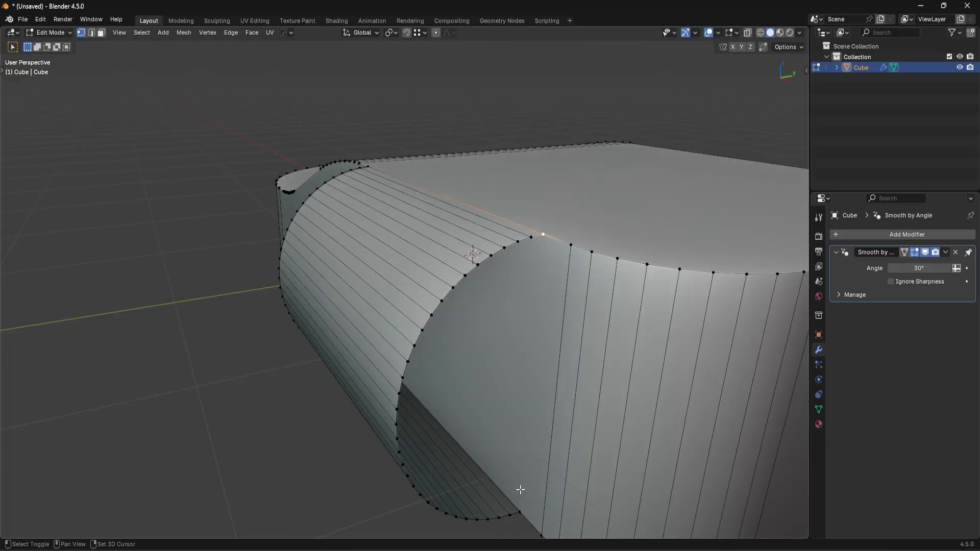
Delete the body's wall face enclosed behind the half cylinder
{"action": "key", "text": "3"}
{"action": "middle_click_drag", "start_coordinate": [487, 421], "coordinate": [557, 383]}
{"action": "left_click", "coordinate": [498, 321]}
{"action": "key", "text": "x"}
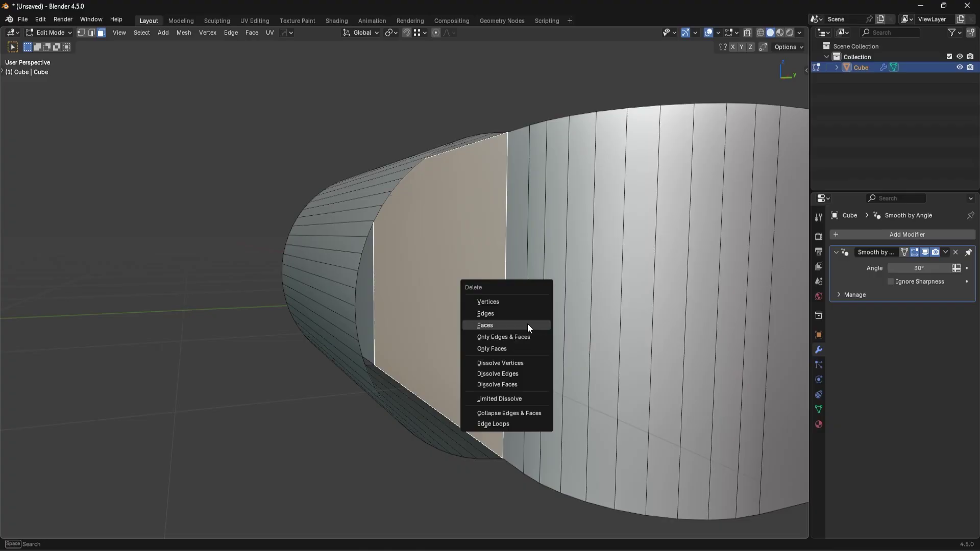
{"action": "left_click", "coordinate": [528, 325]}
{"action": "middle_click_drag", "start_coordinate": [528, 325], "coordinate": [539, 353]}
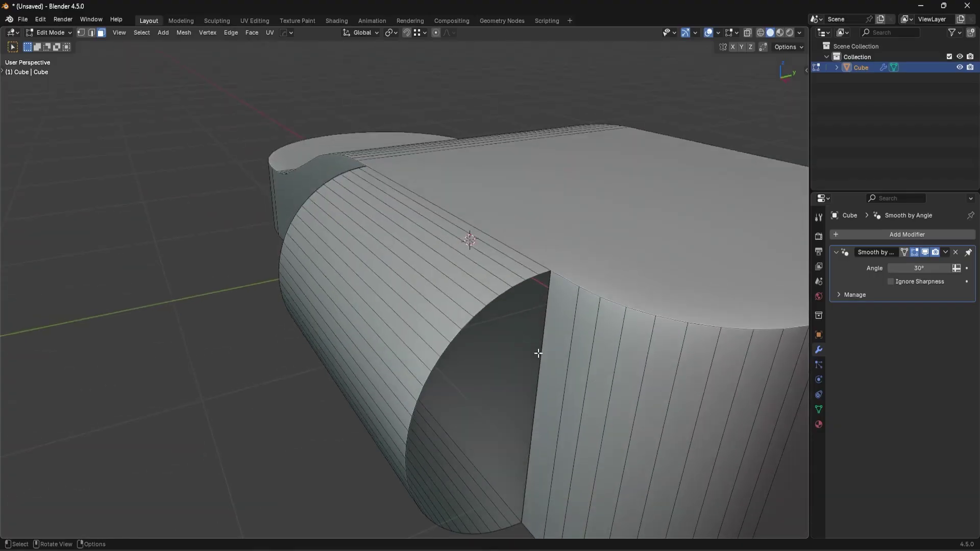
Fill the half cylinder's open ends with faces from their boundary edge loops
{"action": "left_click", "coordinate": [547, 275], "text": "alt"}
{"action": "key", "text": "f"}
{"action": "middle_click_drag", "start_coordinate": [284, 312], "coordinate": [424, 283]}
{"action": "left_click", "coordinate": [425, 226], "text": "alt"}
{"action": "middle_click_drag", "start_coordinate": [422, 240], "coordinate": [412, 313]}
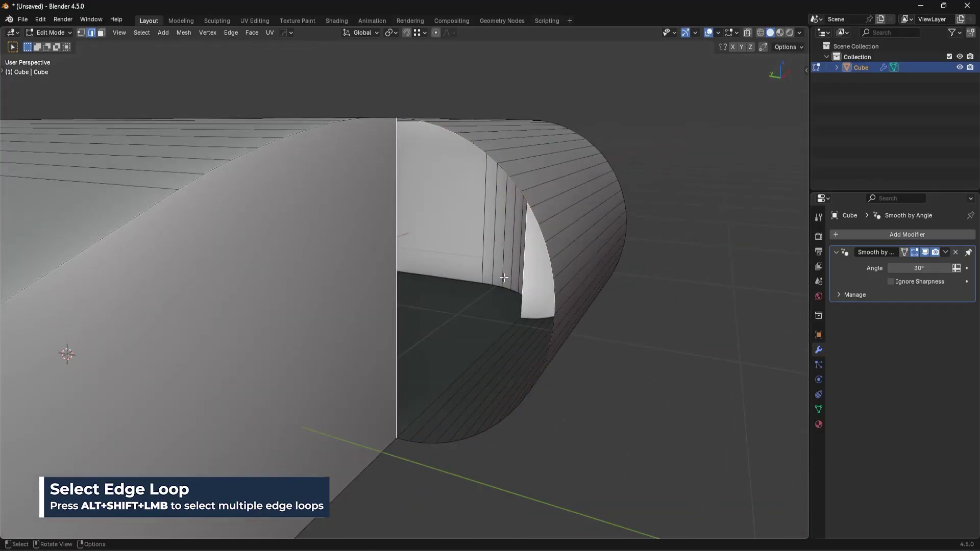
{"action": "key", "text": "f"}
Select the boundary edges at the half cylinder's near end and inspect the interior behind them
{"action": "mouse_move", "coordinate": [547, 323]}
{"action": "middle_mouse_down"}
{"action": "mouse_move", "coordinate": [391, 307]}
{"action": "mouse_move", "coordinate": [510, 313]}
{"action": "mouse_move", "coordinate": [470, 322]}
{"action": "mouse_move", "coordinate": [435, 348]}
{"action": "mouse_move", "coordinate": [507, 338]}
{"action": "middle_mouse_up"}
{"action": "left_click", "coordinate": [401, 304]}
{"action": "left_click", "coordinate": [561, 232], "text": "alt"}
{"action": "key", "text": "alt+z"}
{"action": "key", "text": "shift+z"}
{"action": "scroll", "coordinate": [436, 348], "scroll_direction": "up", "scroll_amount": 3}
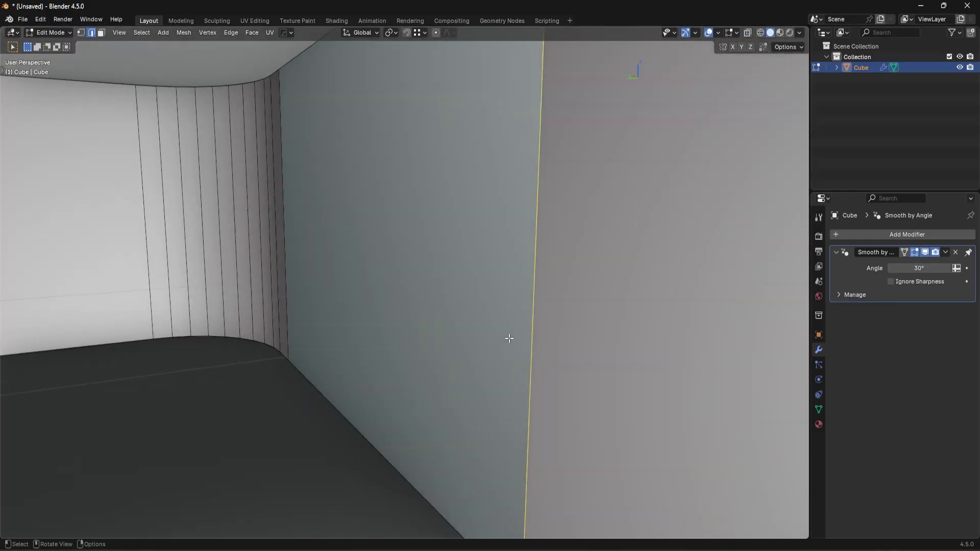
Run all 3D Print mesh checks and select the reported non-manifold edges
{"action": "key", "text": "n"}
{"action": "left_click", "coordinate": [803, 169]}
{"action": "scroll", "coordinate": [560, 291], "scroll_direction": "up", "scroll_amount": 6}
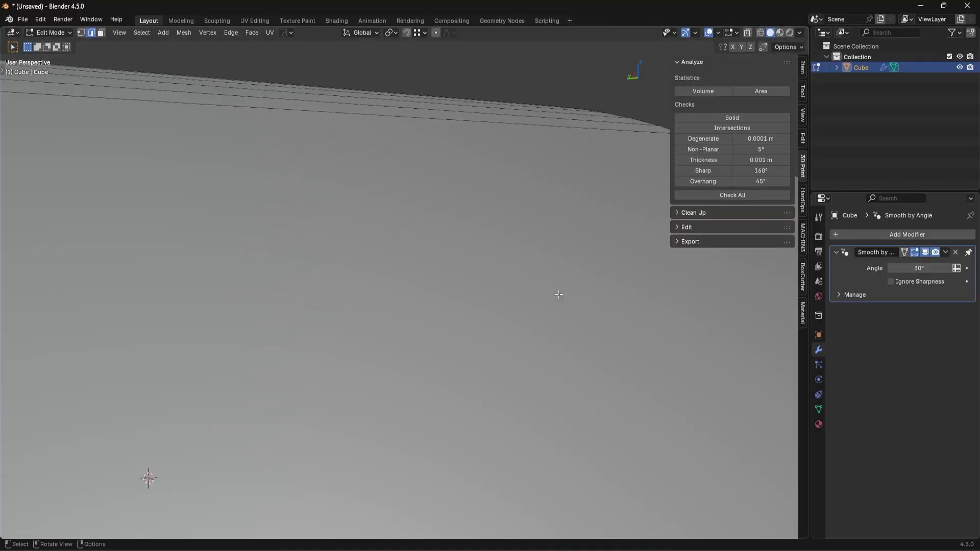
{"action": "left_click", "coordinate": [718, 196]}
{"action": "left_click", "coordinate": [726, 225]}
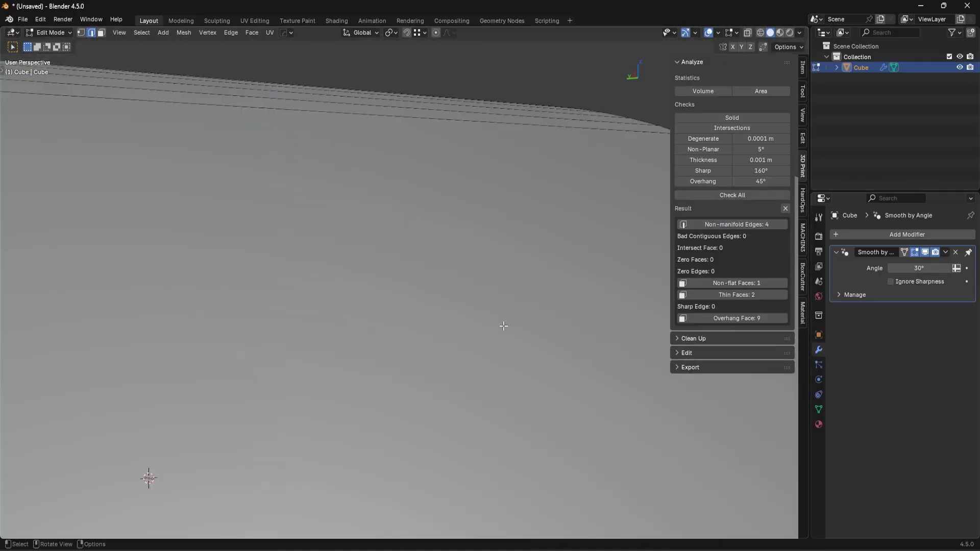
{"action": "scroll", "coordinate": [389, 312], "scroll_direction": "down", "scroll_amount": 3}
{"action": "middle_click_drag", "start_coordinate": [389, 312], "coordinate": [382, 337]}
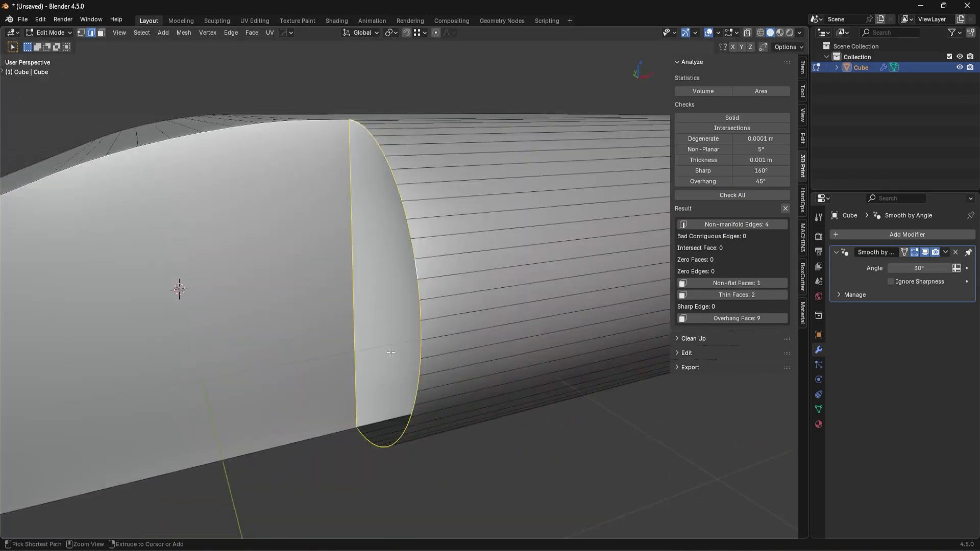
Delete the interior wall face between the body and the half cylinder
{"action": "key", "text": "x"}
{"action": "left_click", "coordinate": [476, 309]}
{"action": "middle_click_drag", "start_coordinate": [477, 309], "coordinate": [494, 335]}
{"action": "key", "text": "Tab"}
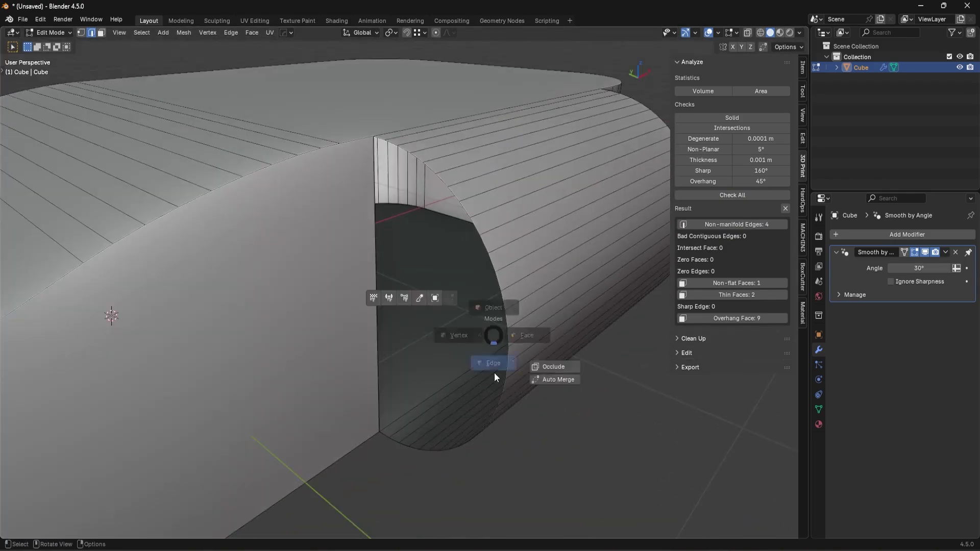
Fill the half cylinder's open near end with a face and rerun all 3D Print mesh checks
{"action": "left_click", "coordinate": [494, 262], "text": "alt"}
{"action": "key", "text": "f"}
{"action": "left_click", "coordinate": [740, 196]}
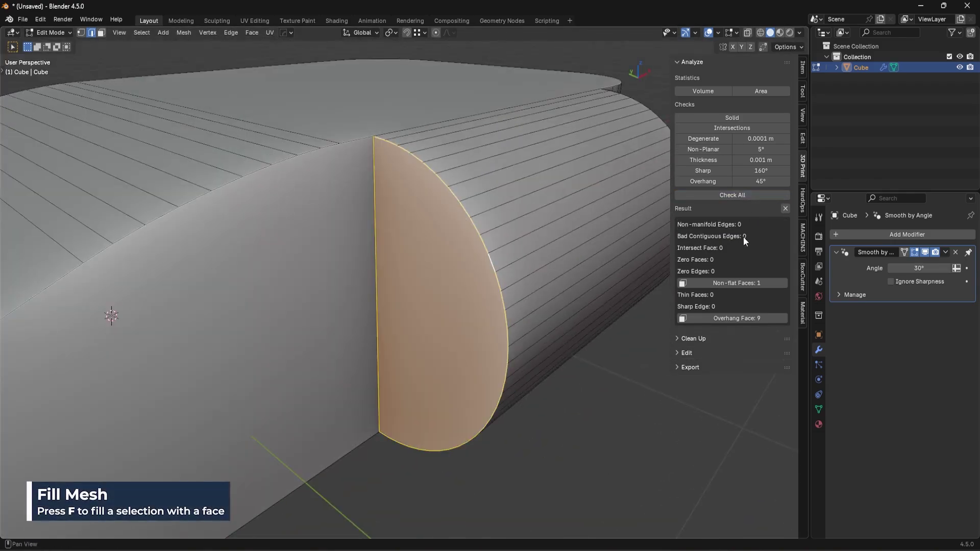
{"action": "key", "text": "n"}
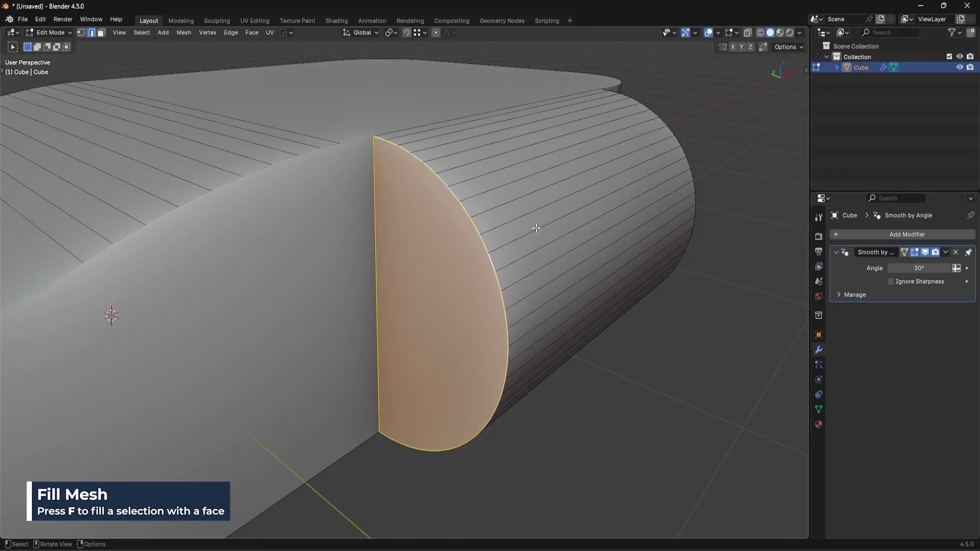
{"action": "middle_click_drag", "start_coordinate": [530, 266], "coordinate": [490, 248]}
{"action": "left_click", "coordinate": [491, 251]}
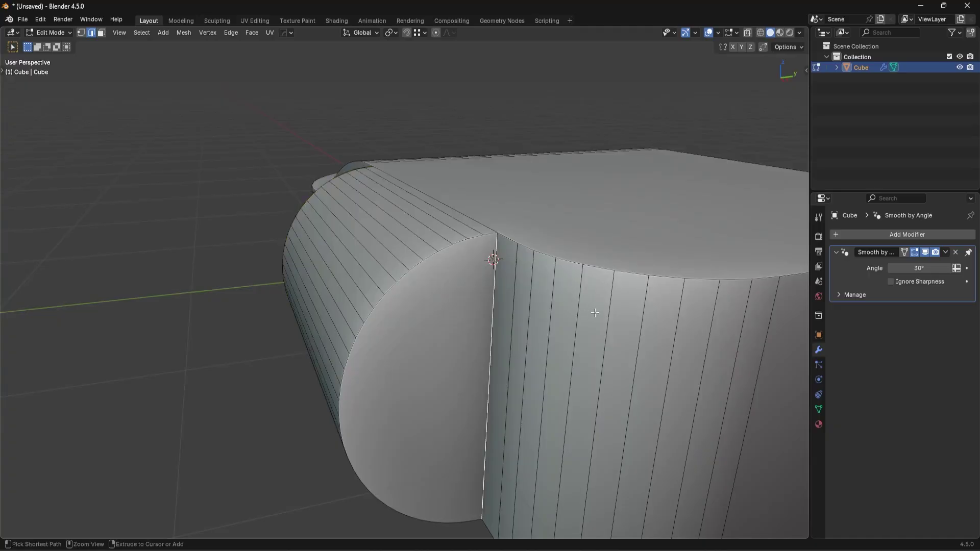
{"action": "key", "text": "ctrl+b"}
{"action": "right_click", "coordinate": [625, 332]}
{"action": "middle_click_drag", "start_coordinate": [625, 332], "coordinate": [527, 305]}
{"action": "scroll", "coordinate": [526, 306], "scroll_direction": "up", "scroll_amount": 3}
{"action": "key", "text": "ctrl+b"}
{"action": "key", "text": "Escape"}
{"action": "middle_click_drag", "start_coordinate": [644, 355], "coordinate": [457, 304]}
Dissolve the edges on either side of the vertical seam where the half cylinder meets the body's rounded corner
{"action": "key", "text": "ctrl+x"}
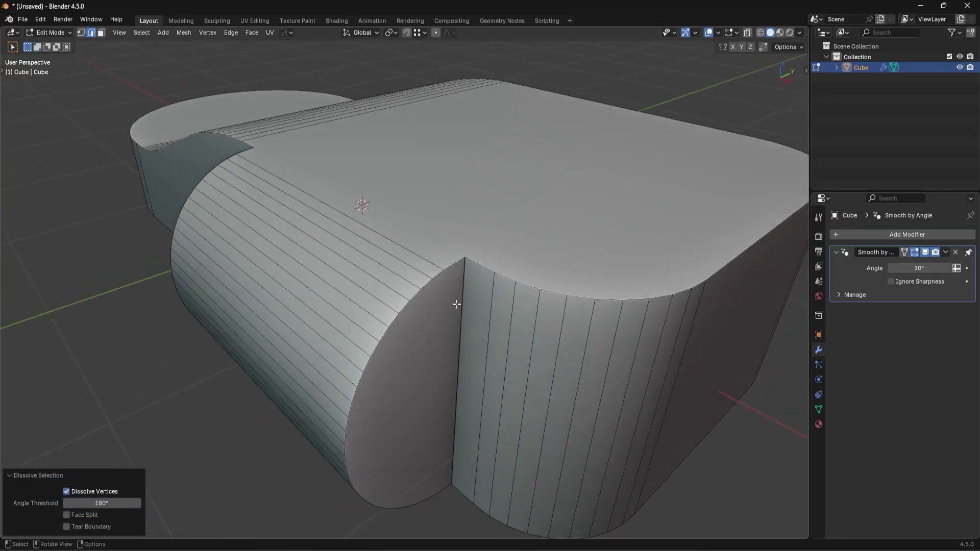
{"action": "left_click", "coordinate": [459, 304]}
{"action": "key", "text": "ctrl+b"}
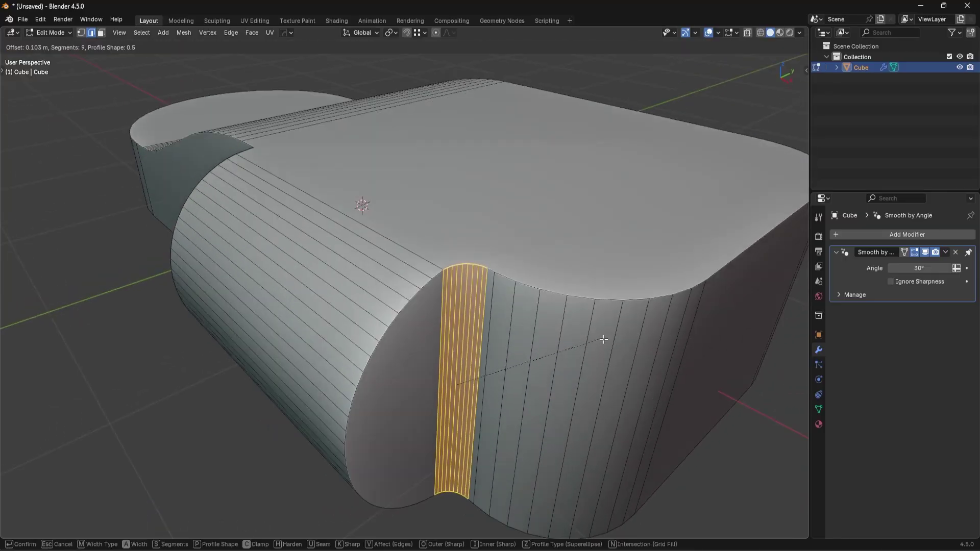
{"action": "right_click", "coordinate": [615, 343]}
{"action": "middle_click_drag", "start_coordinate": [530, 319], "coordinate": [519, 310]}
{"action": "left_click", "coordinate": [425, 251]}
{"action": "key", "text": "ctrl+x"}
{"action": "left_click", "coordinate": [466, 313]}
{"action": "key", "text": "ctrl+x"}
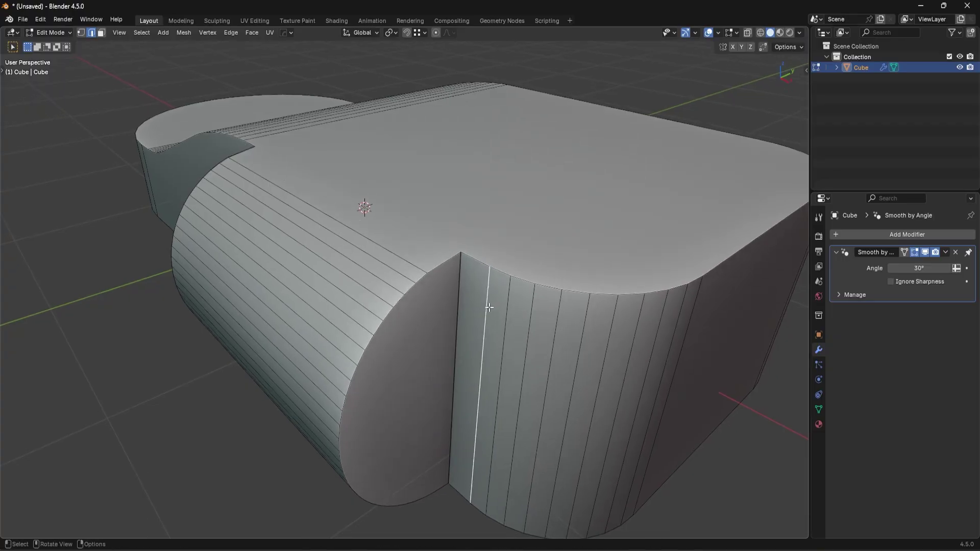
Bevel the vertical seam edges at both ends of the half cylinder by about 0.1 m with 9 segments
{"action": "middle_click_drag", "start_coordinate": [466, 313], "coordinate": [466, 310]}
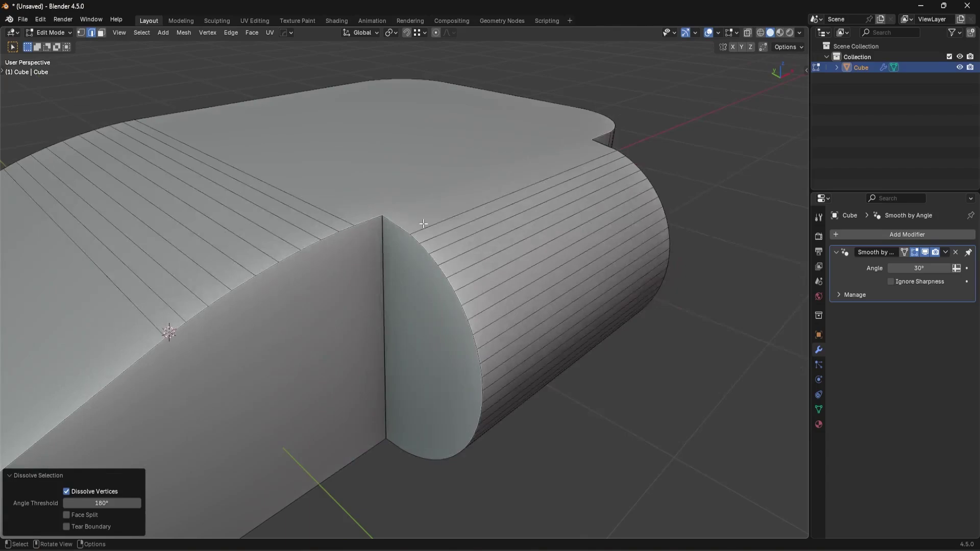
{"action": "middle_click_drag", "start_coordinate": [382, 255], "coordinate": [429, 265]}
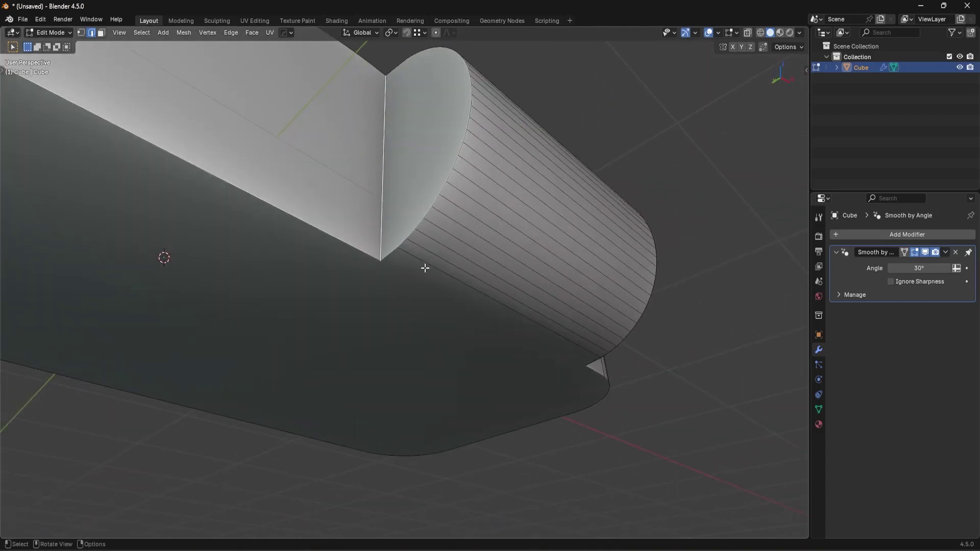
{"action": "middle_click_drag", "start_coordinate": [561, 232], "coordinate": [357, 244]}
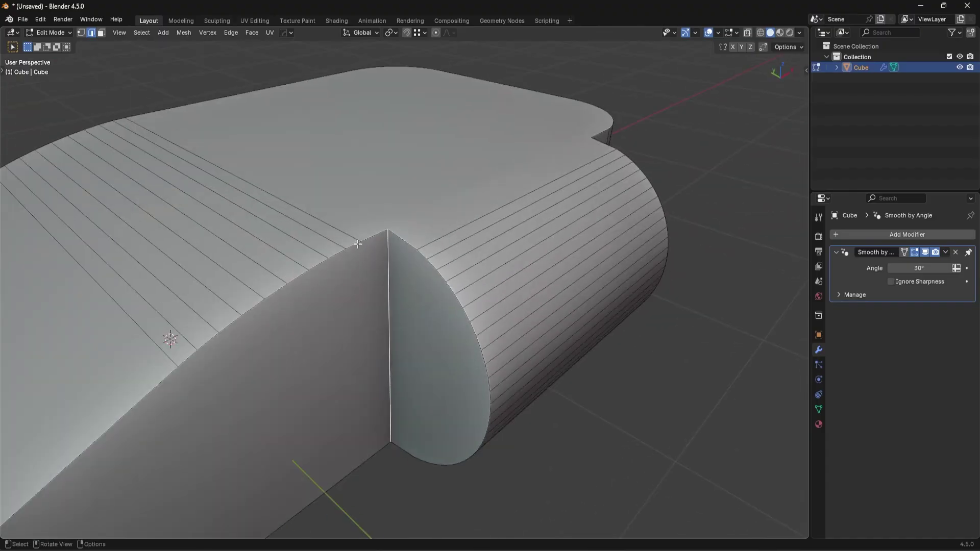
{"action": "key", "text": "ctrl+b"}
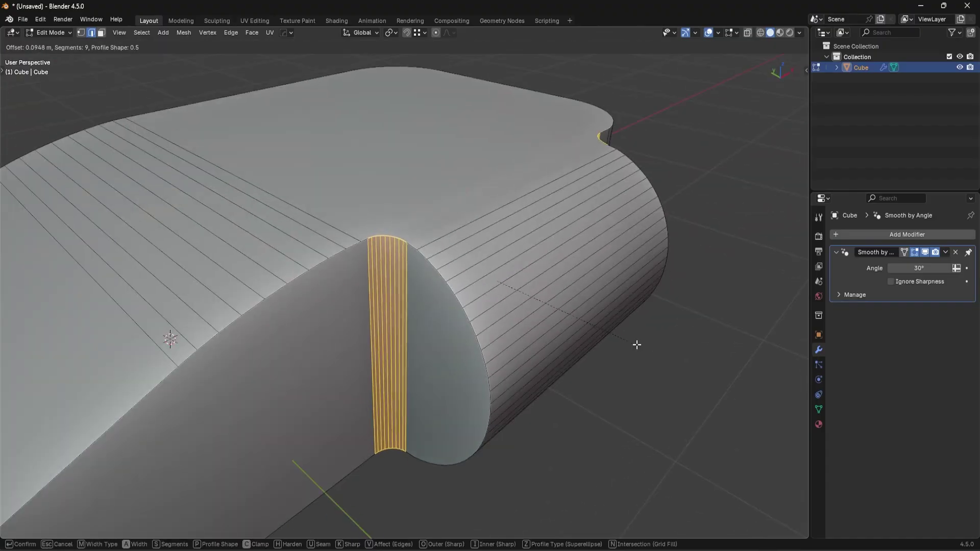
{"action": "left_click", "coordinate": [644, 347]}
{"action": "middle_click_drag", "start_coordinate": [643, 346], "coordinate": [542, 352]}
{"action": "key", "text": "Tab"}
{"action": "scroll", "coordinate": [569, 305], "scroll_direction": "down", "scroll_amount": 4}
{"action": "middle_click_drag", "start_coordinate": [568, 305], "coordinate": [459, 334]}
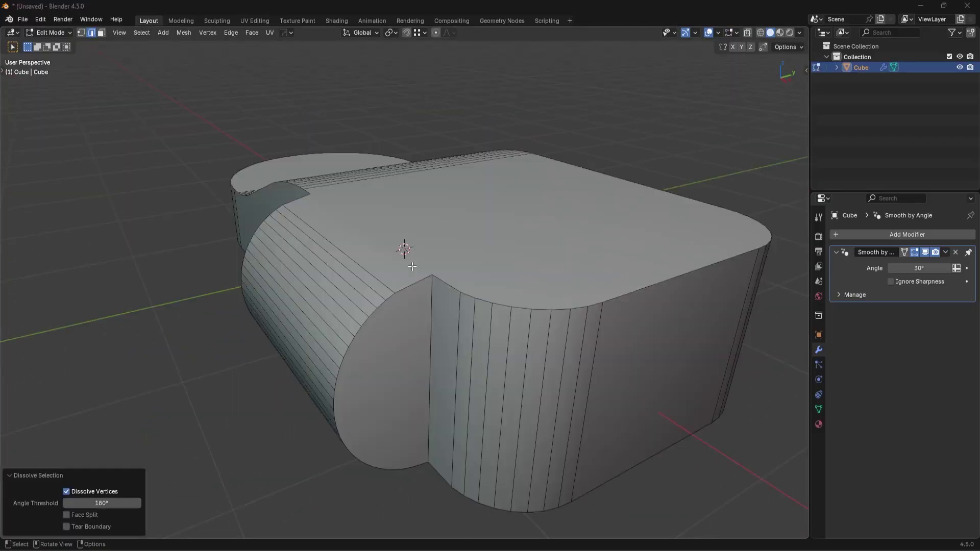
Bevel the near vertical seam edge 0.115 m with 9 segments and review the shading in Object Mode
{"action": "left_click", "coordinate": [426, 281]}
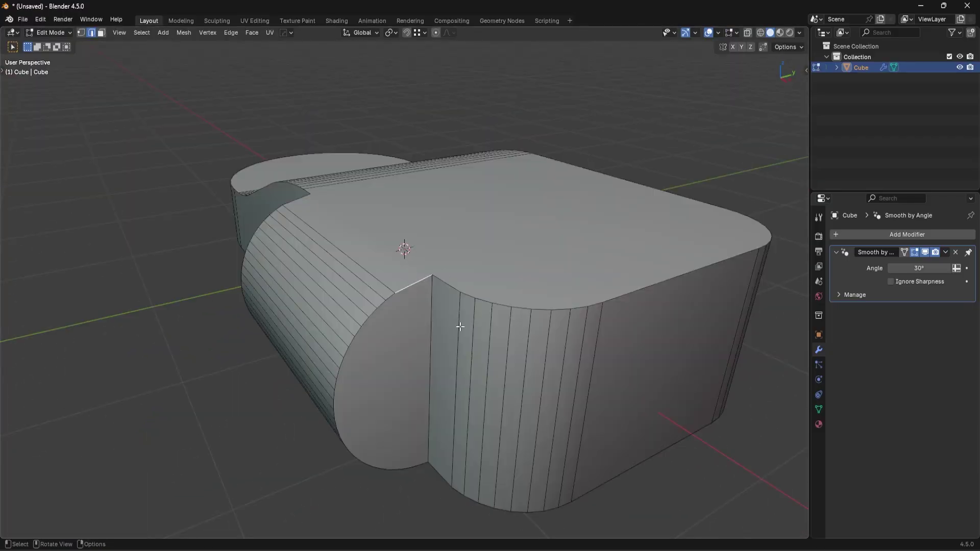
{"action": "scroll", "coordinate": [463, 316], "scroll_direction": "up", "scroll_amount": 3}
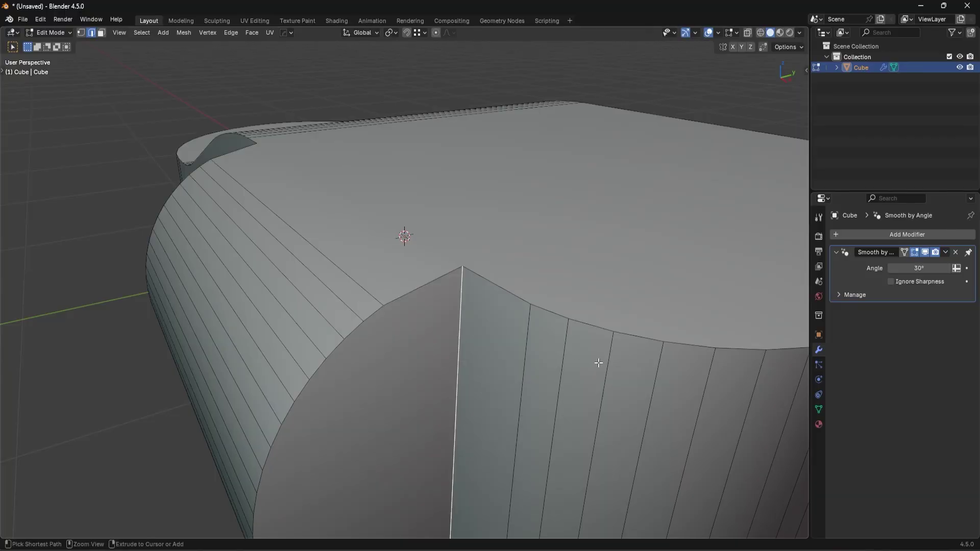
{"action": "key", "text": "ctrl+b"}
{"action": "left_click", "coordinate": [449, 325]}
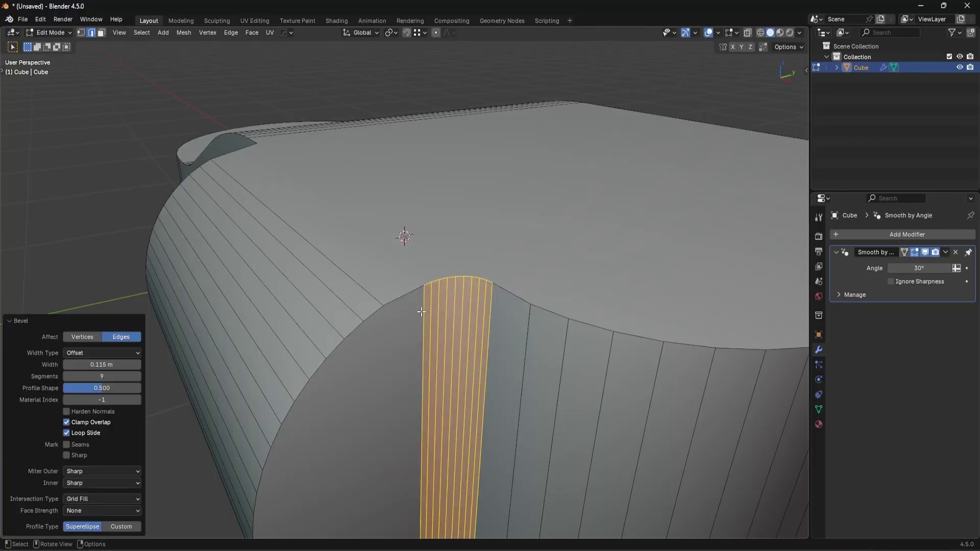
{"action": "key", "text": "Tab"}
{"action": "scroll", "coordinate": [393, 269], "scroll_direction": "down", "scroll_amount": 5}
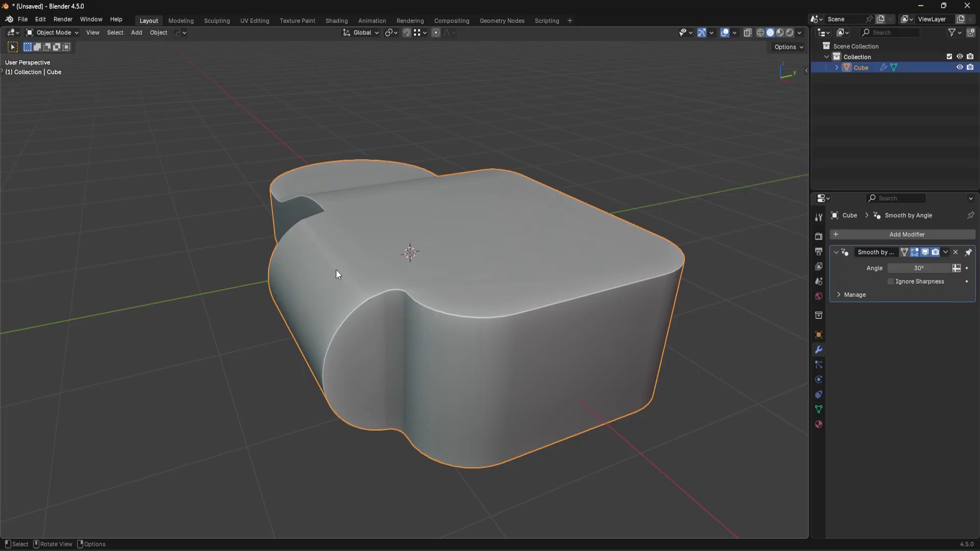
Select all the half cylinder's outer vertices through the mesh from above and move them -0.13043 m along Y
{"action": "key", "text": "Tab"}
{"action": "key", "text": "alt+a"}
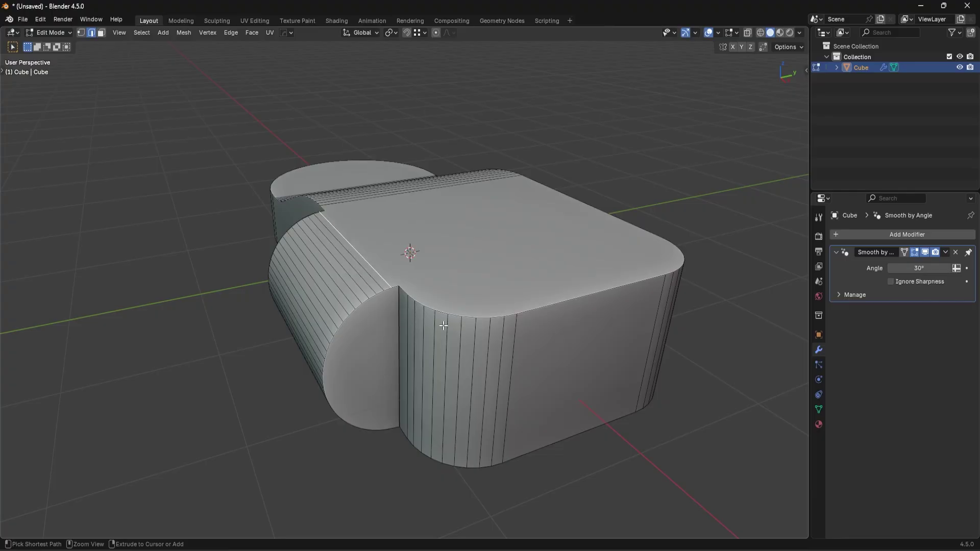
{"action": "key", "text": "KP_7"}
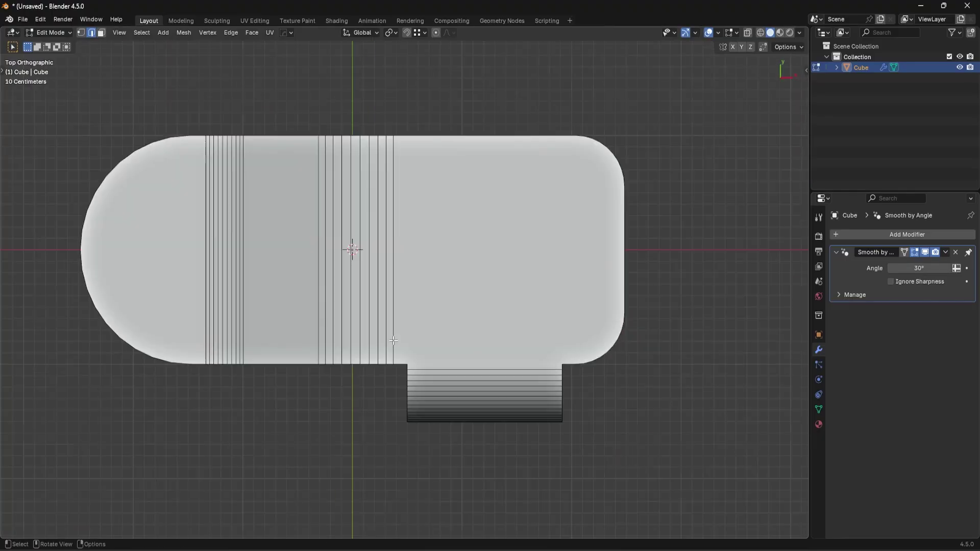
{"action": "key", "text": "alt+z"}
{"action": "key", "text": "b"}
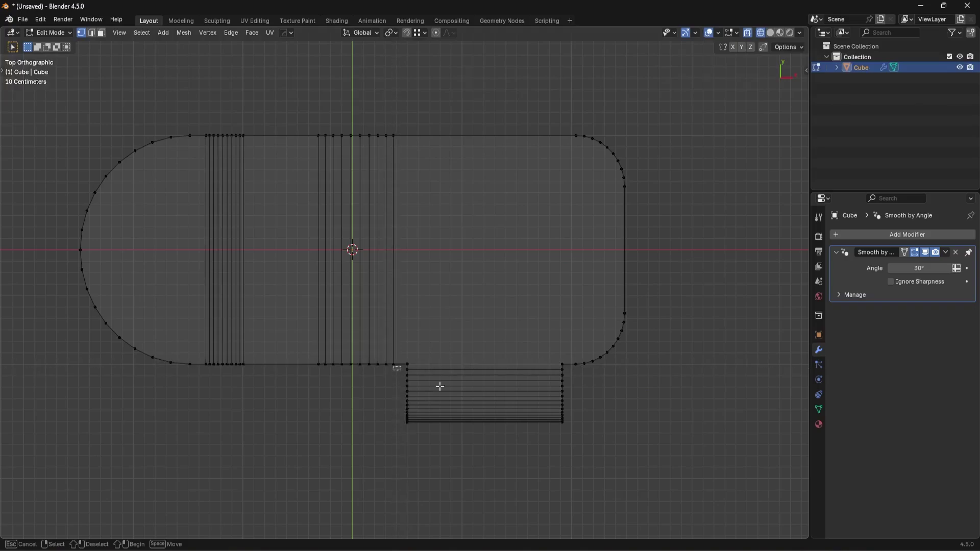
{"action": "left_click_drag", "start_coordinate": [400, 372], "coordinate": [619, 456]}
{"action": "key", "text": "g"}
{"action": "key", "text": "y"}
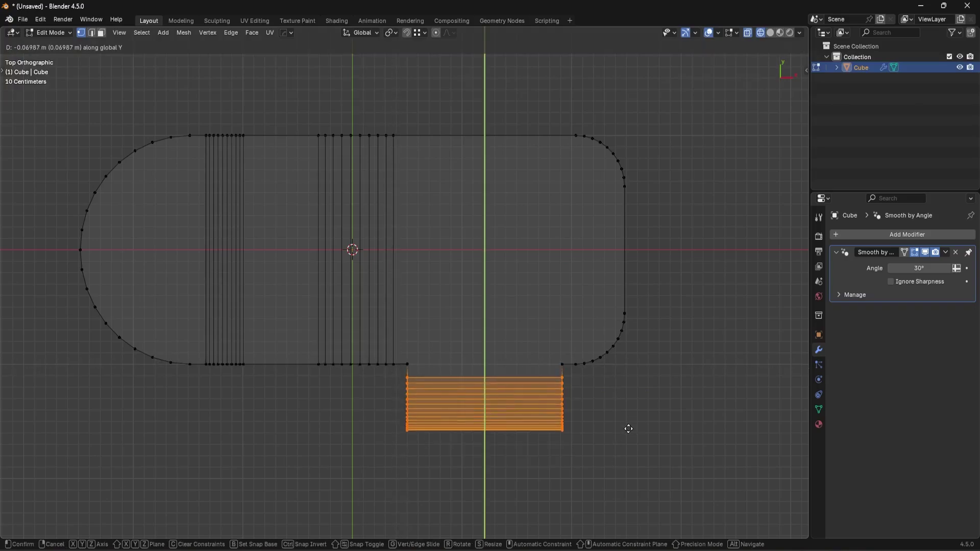
{"action": "left_click", "coordinate": [630, 434]}
{"action": "middle_click_drag", "start_coordinate": [631, 435], "coordinate": [507, 332]}
{"action": "key", "text": "z"}
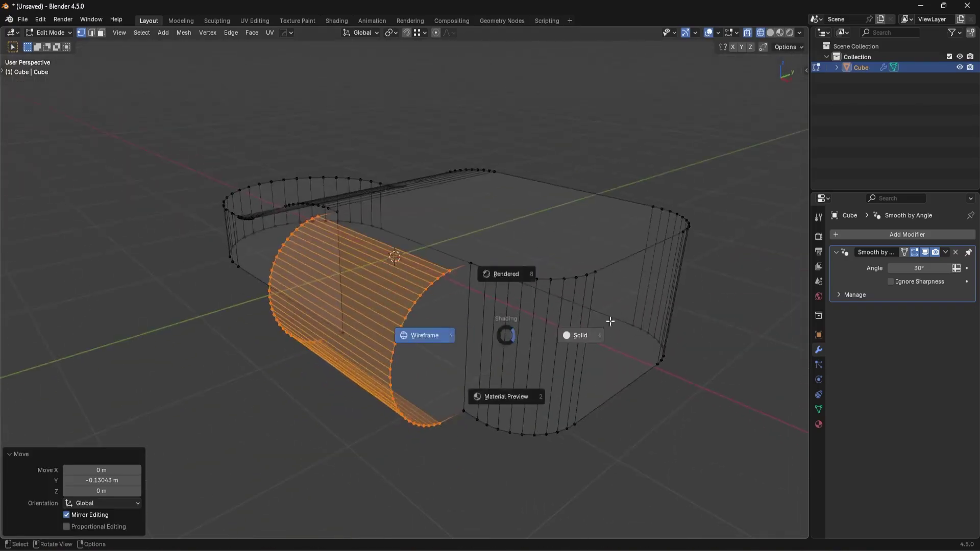
{"action": "left_click", "coordinate": [664, 331]}
{"action": "middle_click_drag", "start_coordinate": [664, 331], "coordinate": [625, 347]}
Bevel both vertical seam edges of the extended half cylinder by about 0.097 m with 9 segments and review the shape
{"action": "key", "text": "2"}
{"action": "left_click", "coordinate": [453, 322]}
{"action": "middle_click_drag", "start_coordinate": [464, 321], "coordinate": [463, 287]}
{"action": "left_click", "coordinate": [462, 287], "text": "shift"}
{"action": "middle_click_drag", "start_coordinate": [647, 326], "coordinate": [579, 331], "text": "shift"}
{"action": "key", "text": "ctrl+b"}
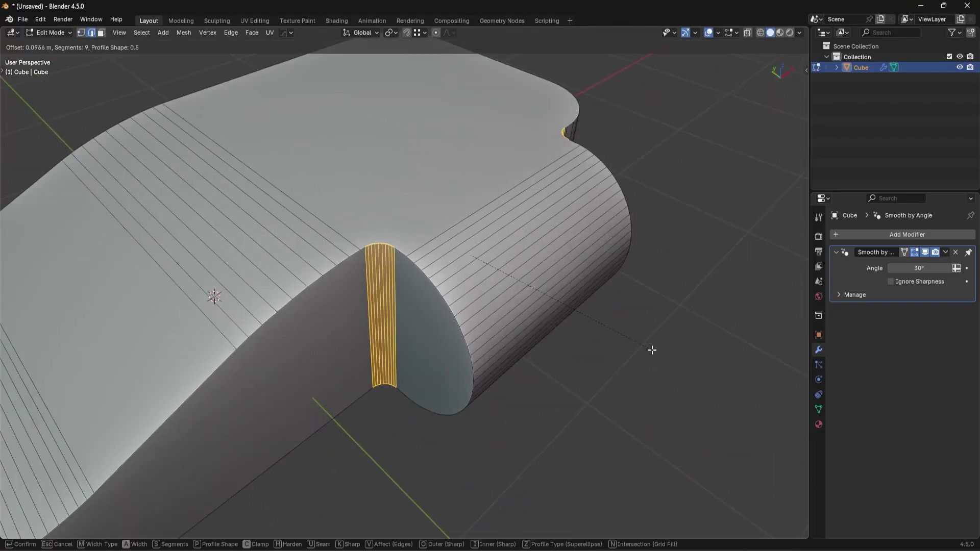
{"action": "left_click", "coordinate": [647, 350]}
{"action": "middle_click_drag", "start_coordinate": [684, 354], "coordinate": [468, 319]}
{"action": "key", "text": "Tab"}
{"action": "middle_click_drag", "start_coordinate": [419, 281], "coordinate": [400, 291]}
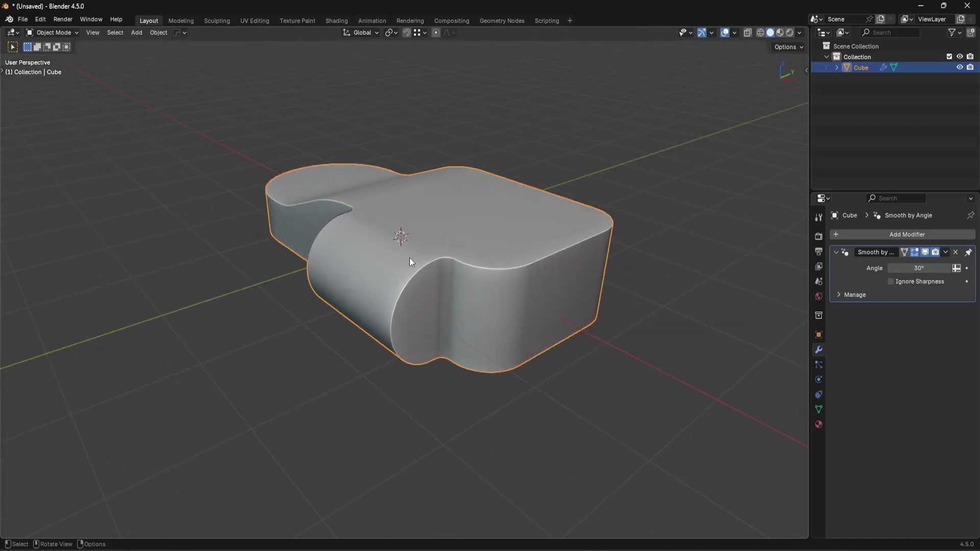
Try to dissolve the bevelled seam strips, and undo back to the two sharp vertical seam edges
{"action": "middle_click_drag", "start_coordinate": [411, 258], "coordinate": [539, 307]}
{"action": "scroll", "coordinate": [538, 304], "scroll_direction": "up", "scroll_amount": 3}
{"action": "key", "text": "Tab"}
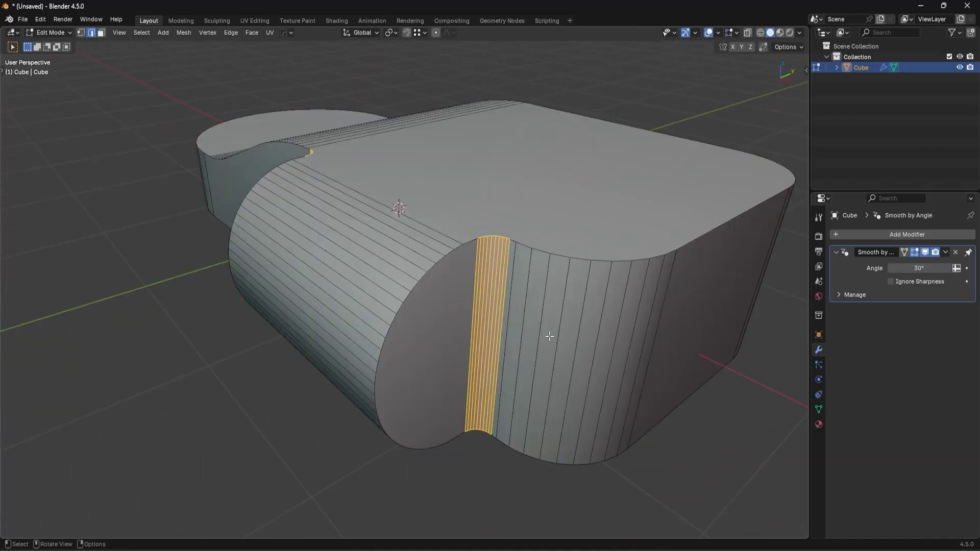
{"action": "key", "text": "ctrl+x"}
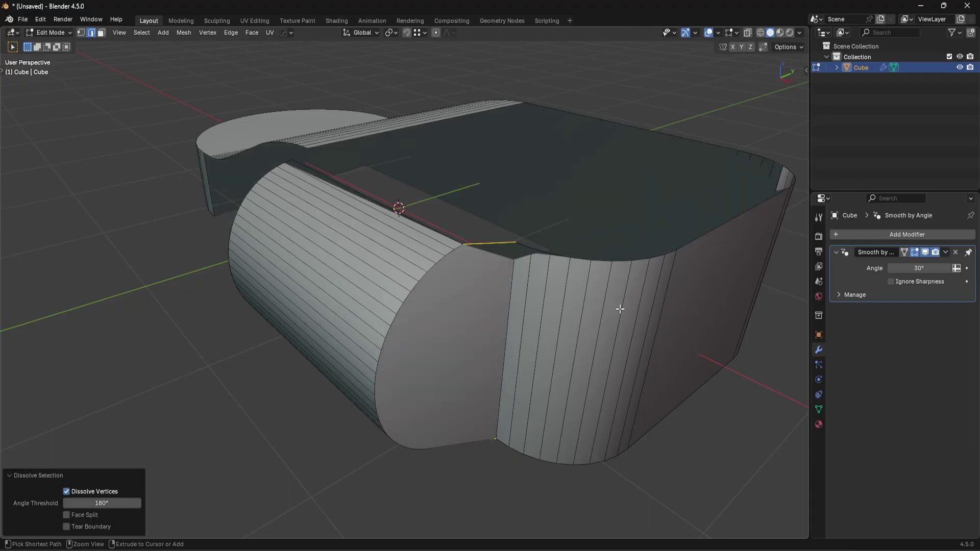
{"action": "key", "text": "Tab"}
{"action": "key", "text": "Tab"}
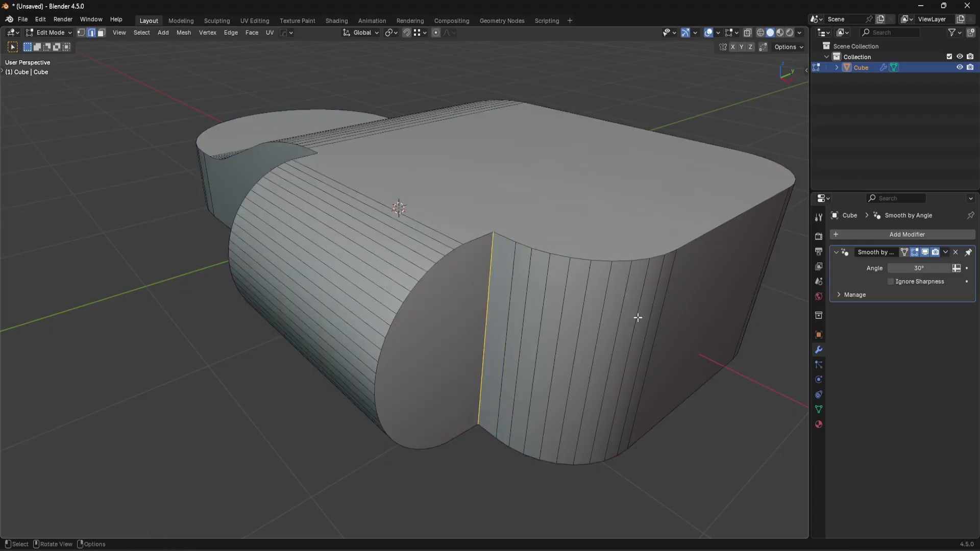
Bevel the two vertical seam edges with 9 segments, a 0.315 m width and Clamp Overlap enabled
{"action": "scroll", "coordinate": [609, 333], "scroll_direction": "up", "scroll_amount": 3}
{"action": "key", "text": "ctrl+b"}
{"action": "scroll", "coordinate": [646, 343], "scroll_direction": "up", "scroll_amount": 8}
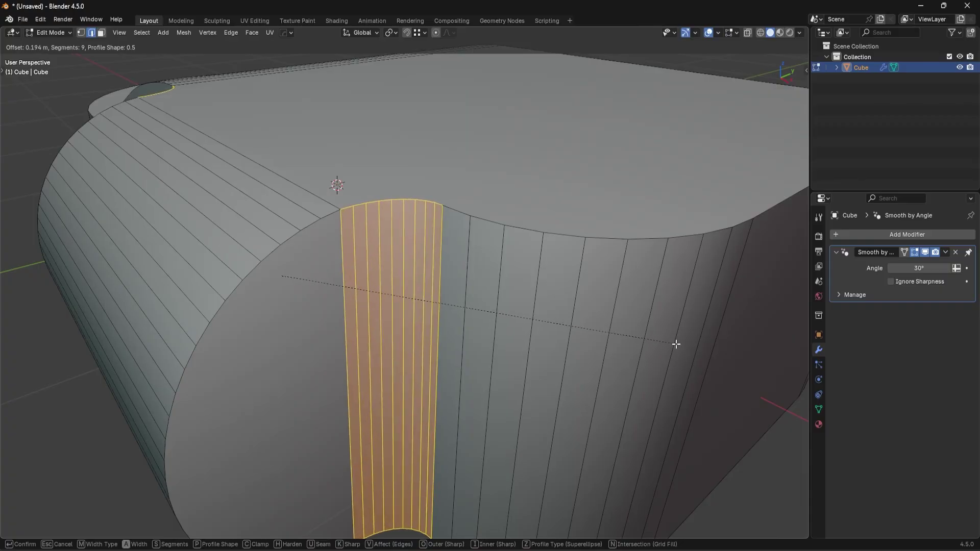
{"action": "key", "text": "c"}
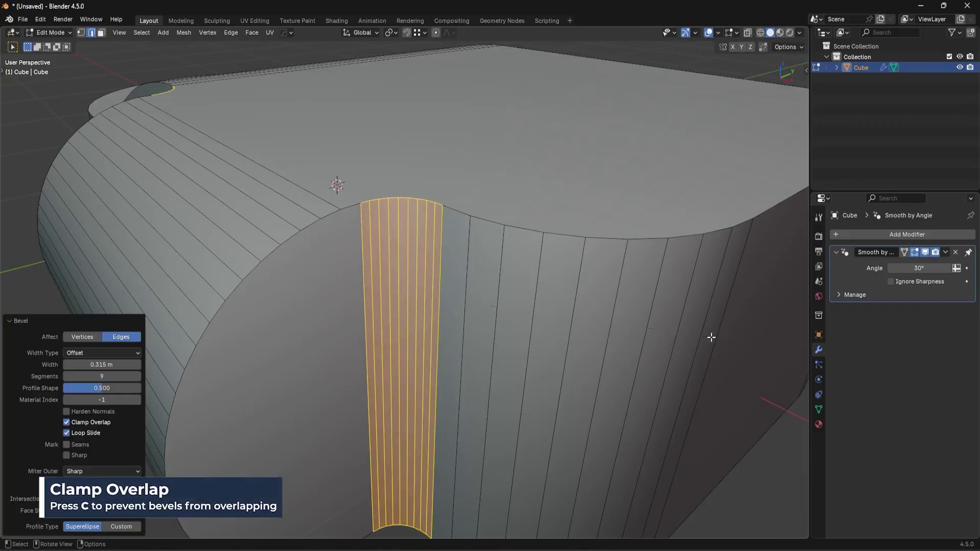
{"action": "left_click", "coordinate": [709, 337]}
Merge all the body's vertices by distance at 0.0001 m and return to Object Mode with nothing selected
{"action": "scroll", "coordinate": [573, 272], "scroll_direction": "down", "scroll_amount": 3}
{"action": "scroll", "coordinate": [573, 272], "scroll_direction": "down", "scroll_amount": 2}
{"action": "key", "text": "a"}
{"action": "key", "text": "m"}
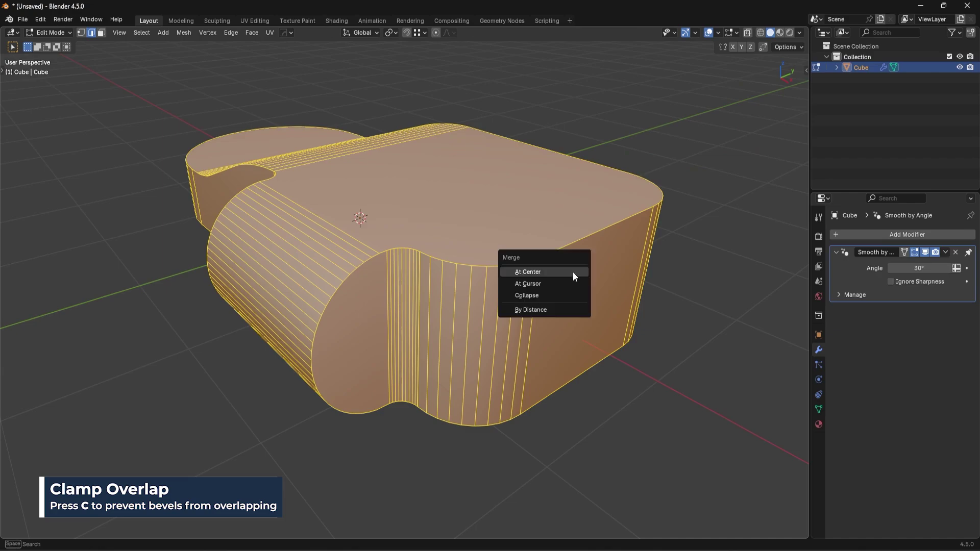
{"action": "left_click", "coordinate": [551, 309]}
{"action": "scroll", "coordinate": [417, 275], "scroll_direction": "up", "scroll_amount": 7}
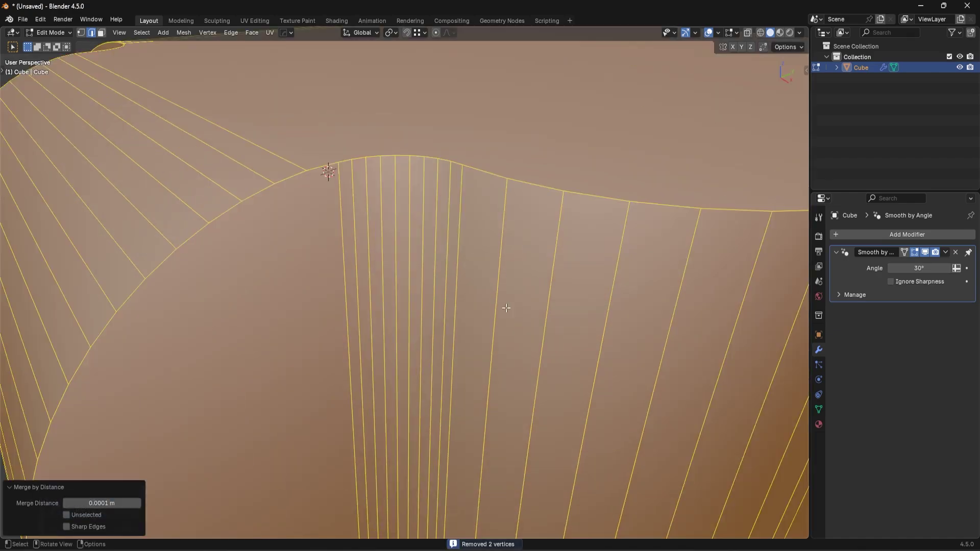
{"action": "scroll", "coordinate": [501, 274], "scroll_direction": "down", "scroll_amount": 7}
{"action": "key", "text": "Tab"}
{"action": "key", "text": "alt+a"}
{"action": "scroll", "coordinate": [607, 264], "scroll_direction": "down", "scroll_amount": 3}
{"action": "middle_click_drag", "start_coordinate": [509, 259], "coordinate": [552, 260]}
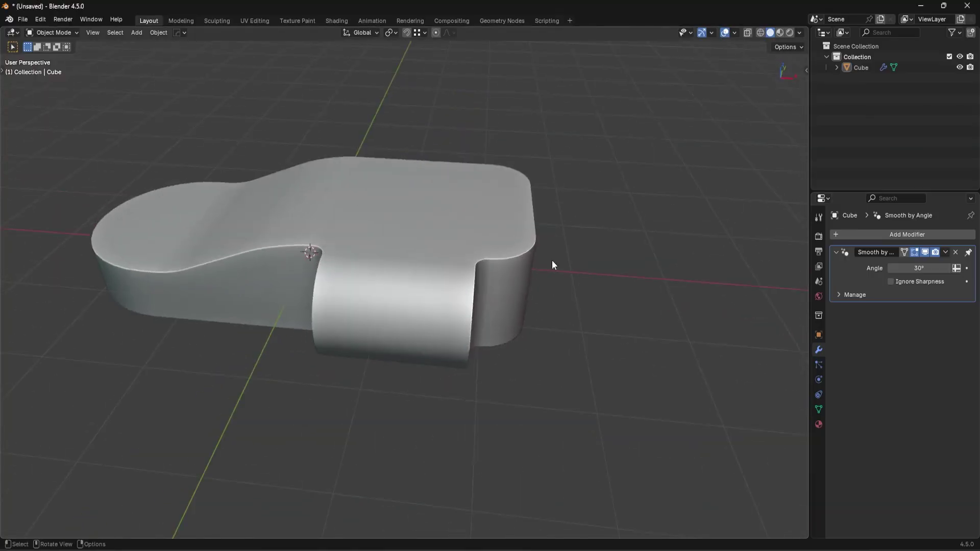
Add a 64-vertex cylinder at the origin and scale it uniformly to 0.725 in top view
{"action": "key", "text": "KP_7"}
{"action": "key", "text": "shift+a"}
{"action": "mouse_move", "coordinate": [534, 211]}
{"action": "left_click", "coordinate": [612, 277]}
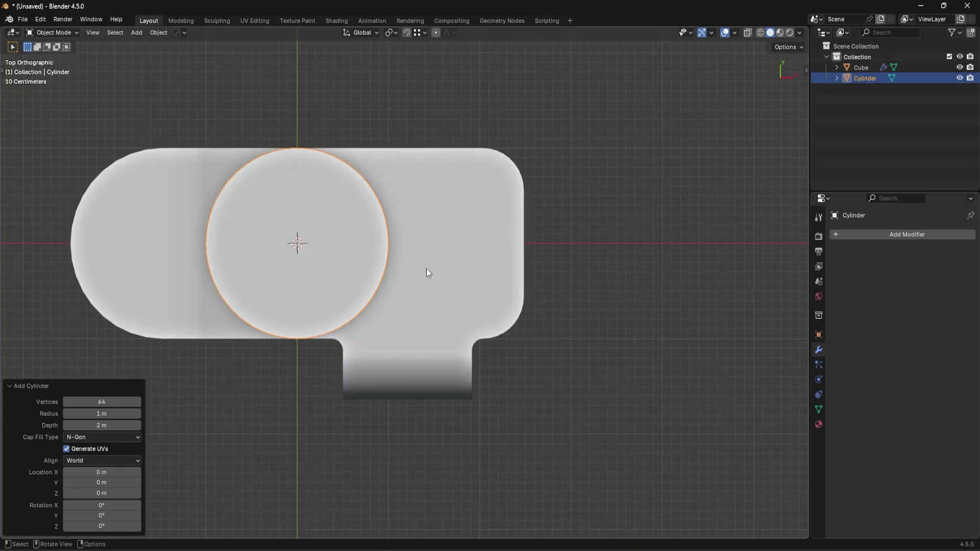
{"action": "key", "text": "s"}
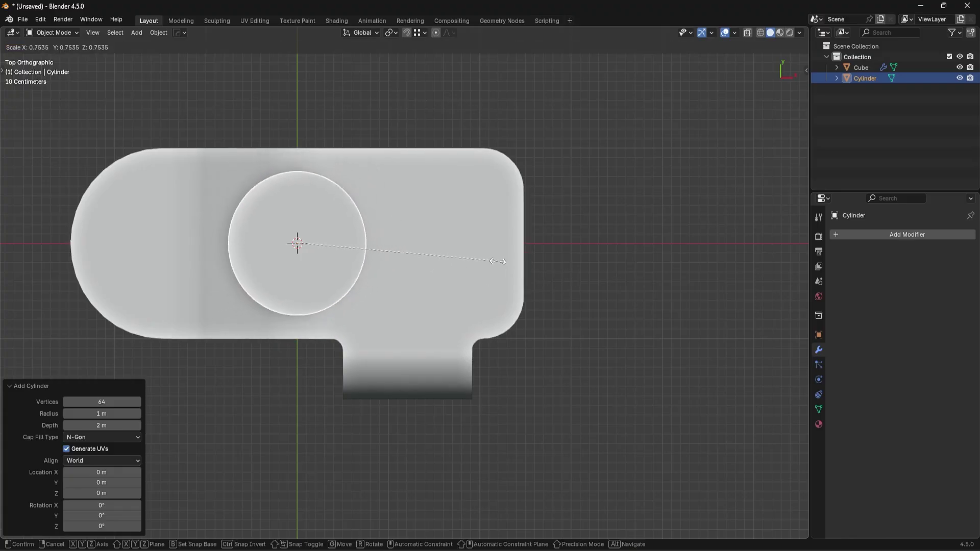
{"action": "left_click", "coordinate": [487, 262]}
Move the cylinder about -1.54 m along X onto the bracket's rounded end and shade it auto smooth at 30°
{"action": "key", "text": "g"}
{"action": "key", "text": "x"}
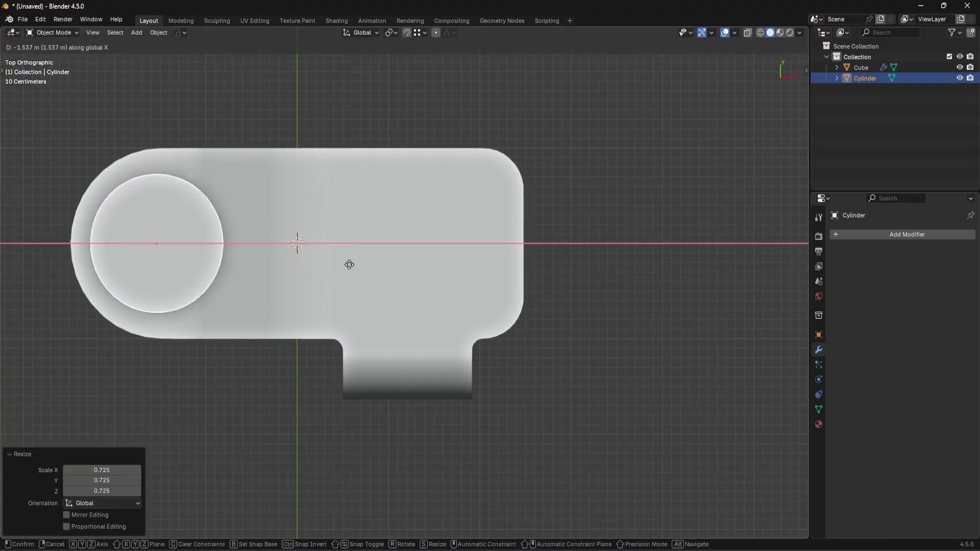
{"action": "left_click", "coordinate": [349, 268]}
{"action": "middle_click_drag", "start_coordinate": [349, 267], "coordinate": [484, 250], "text": "shift"}
{"action": "left_click", "coordinate": [484, 250], "text": "shift"}
{"action": "right_click", "coordinate": [484, 249]}
{"action": "left_click", "coordinate": [484, 249]}
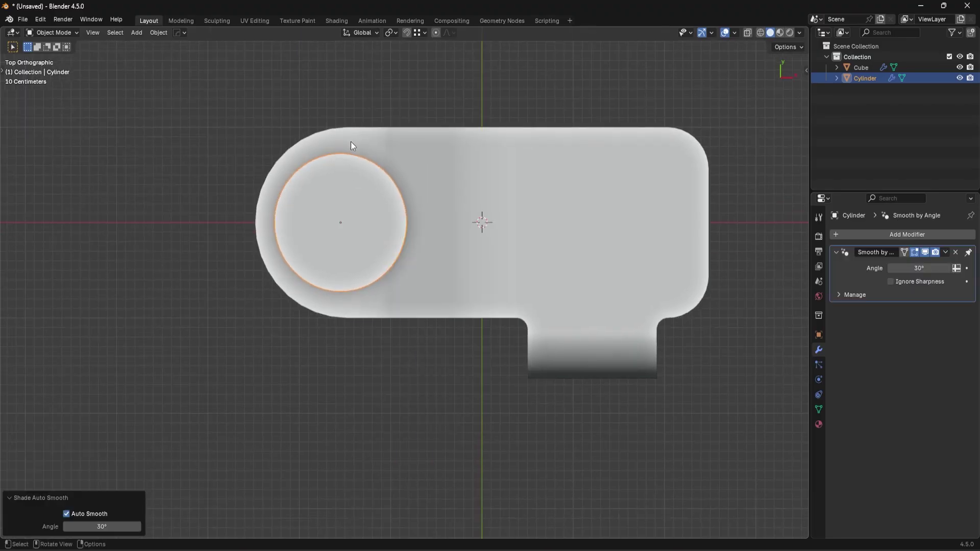
Lengthen the bracket by moving its rounded-end vertices about -0.6 m along X in top view, and return to Object Mode
{"action": "left_click", "coordinate": [350, 147]}
{"action": "key", "text": "Tab"}
{"action": "left_click", "coordinate": [348, 150]}
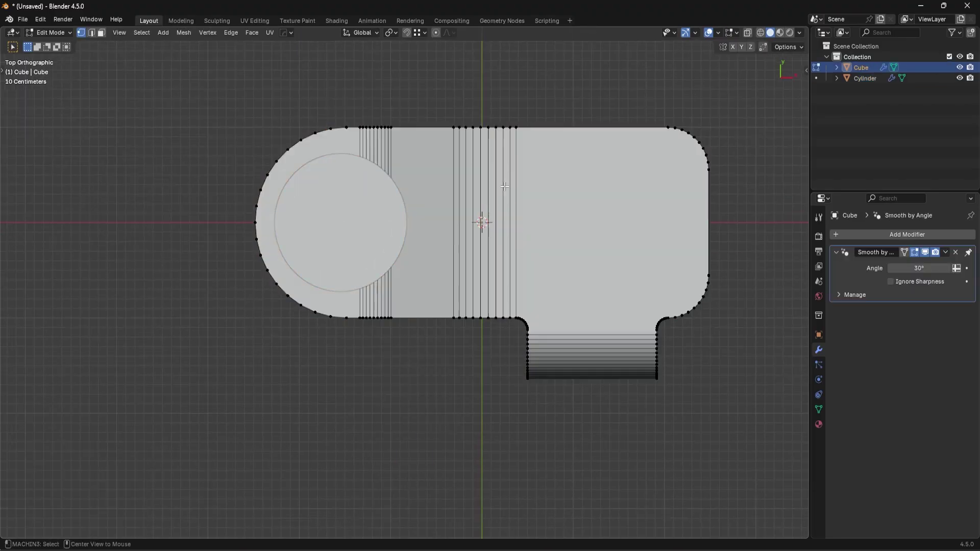
{"action": "key", "text": "shift+z"}
{"action": "left_click_drag", "start_coordinate": [206, 81], "coordinate": [361, 344]}
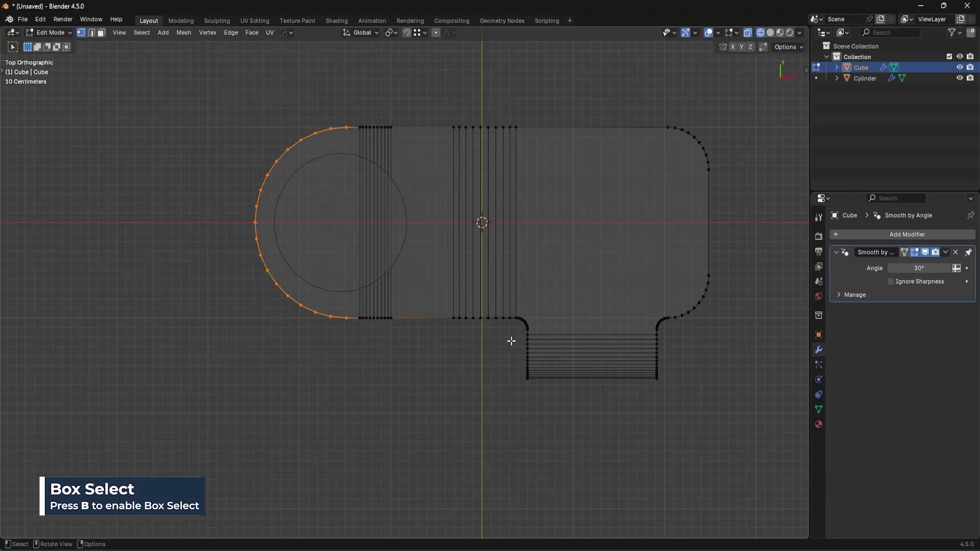
{"action": "key", "text": "g"}
{"action": "key", "text": "x"}
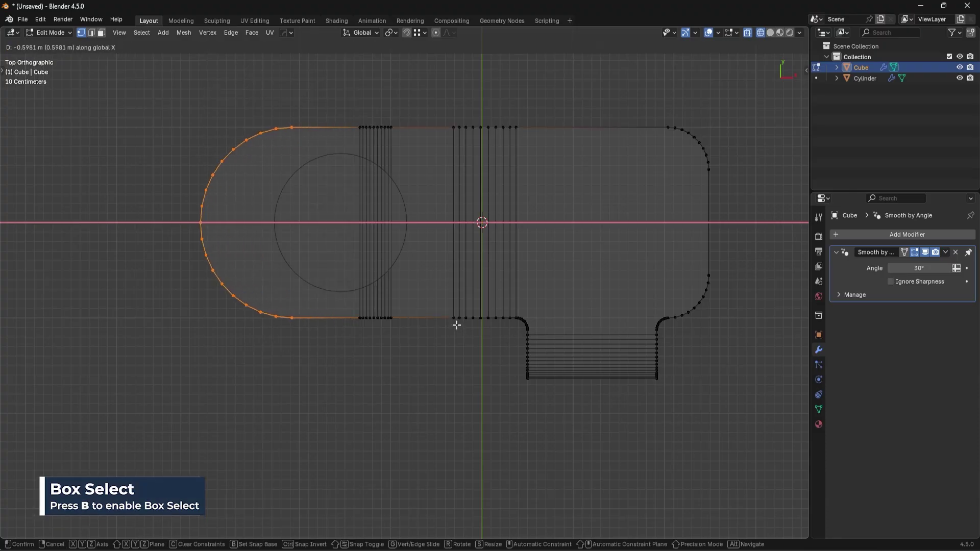
{"action": "left_click", "coordinate": [456, 325]}
{"action": "key", "text": "Tab"}
Move the cylinder about -0.55 m along X onto the lengthened rounded end, scale it down slightly and restore solid shading
{"action": "left_click", "coordinate": [402, 242]}
{"action": "key", "text": "g"}
{"action": "key", "text": "x"}
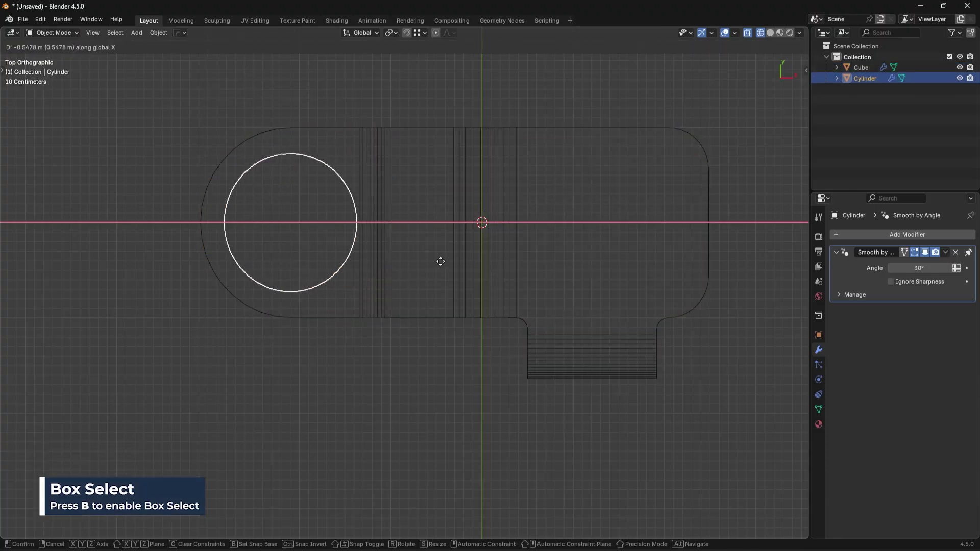
{"action": "left_click", "coordinate": [435, 261]}
{"action": "key", "text": "s"}
{"action": "left_click", "coordinate": [417, 257]}
{"action": "key", "text": "g"}
{"action": "key", "text": "x"}
{"action": "key", "text": "Escape"}
{"action": "key", "text": "shift+z"}
Try a Boolean Difference modifier on the bracket with the cylinder as its object, and hide the cylinder
{"action": "middle_click_drag", "start_coordinate": [385, 270], "coordinate": [431, 273]}
{"action": "left_click", "coordinate": [432, 244], "text": "shift"}
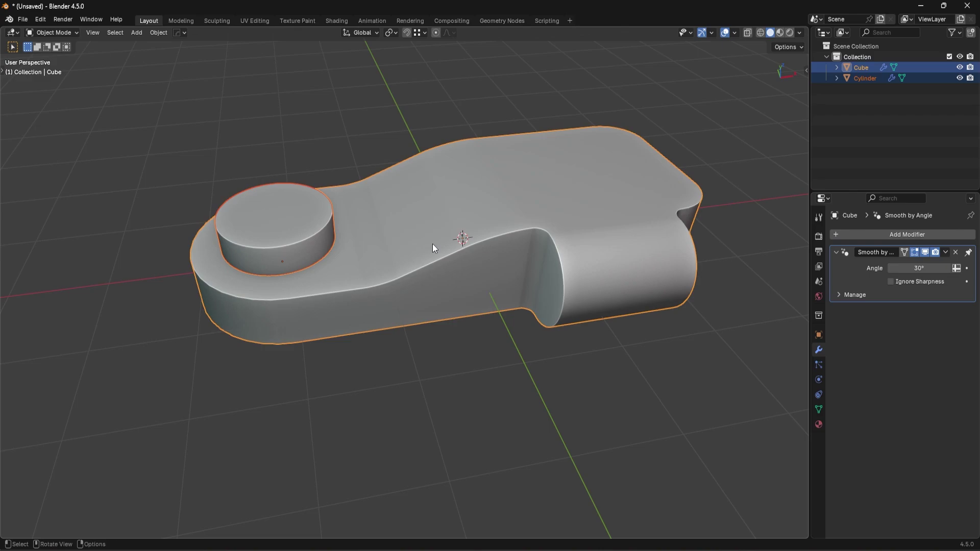
{"action": "middle_click_drag", "start_coordinate": [432, 243], "coordinate": [450, 234], "text": "shift"}
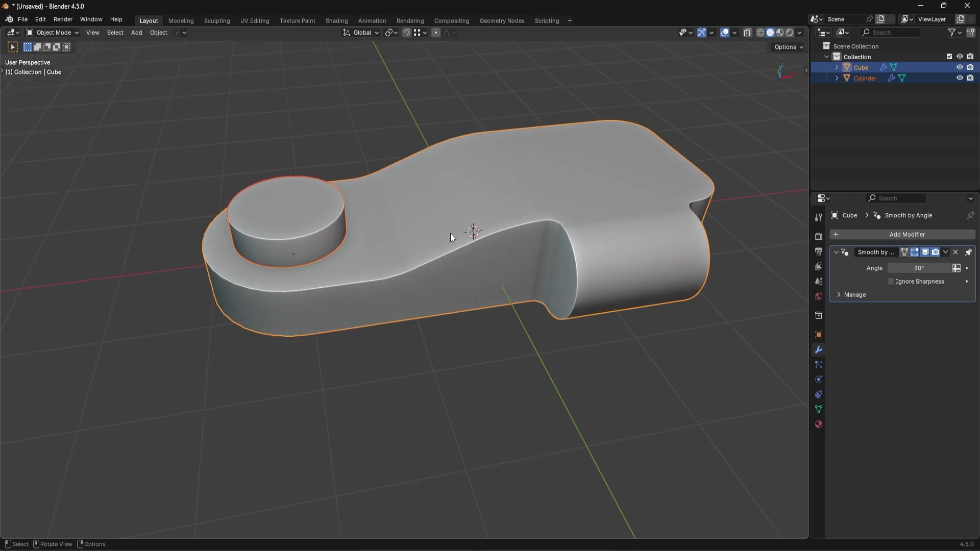
{"action": "scroll", "coordinate": [451, 233], "scroll_direction": "up", "scroll_amount": 3}
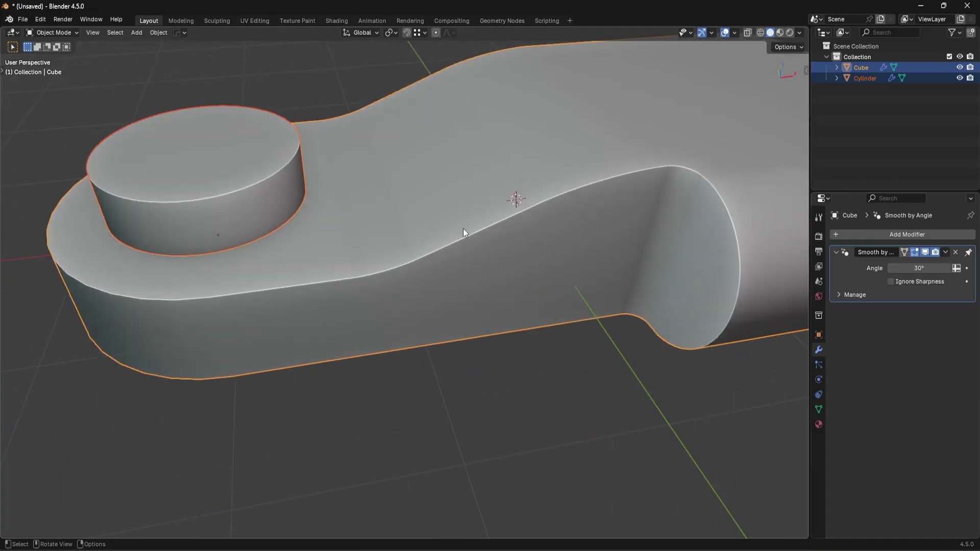
{"action": "scroll", "coordinate": [510, 216], "scroll_direction": "up", "scroll_amount": 1}
{"action": "left_click", "coordinate": [863, 236]}
{"action": "mouse_move", "coordinate": [853, 274]}
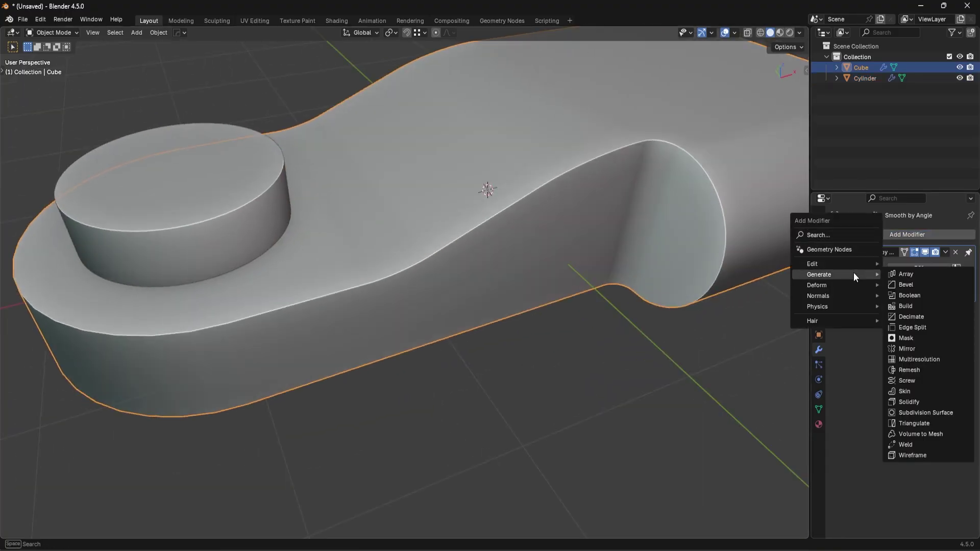
{"action": "left_click", "coordinate": [920, 291]}
{"action": "key", "text": "e"}
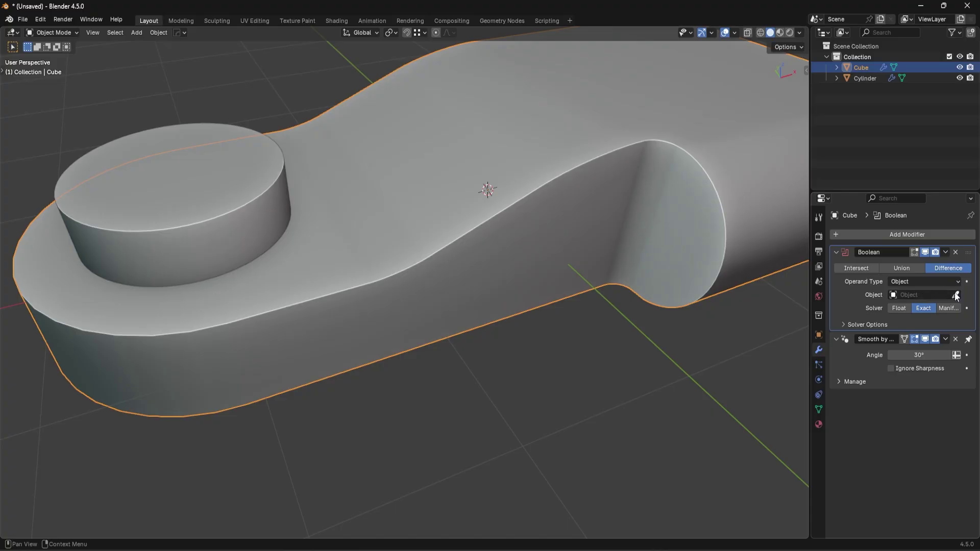
{"action": "left_click", "coordinate": [231, 177]}
{"action": "left_click", "coordinate": [240, 182]}
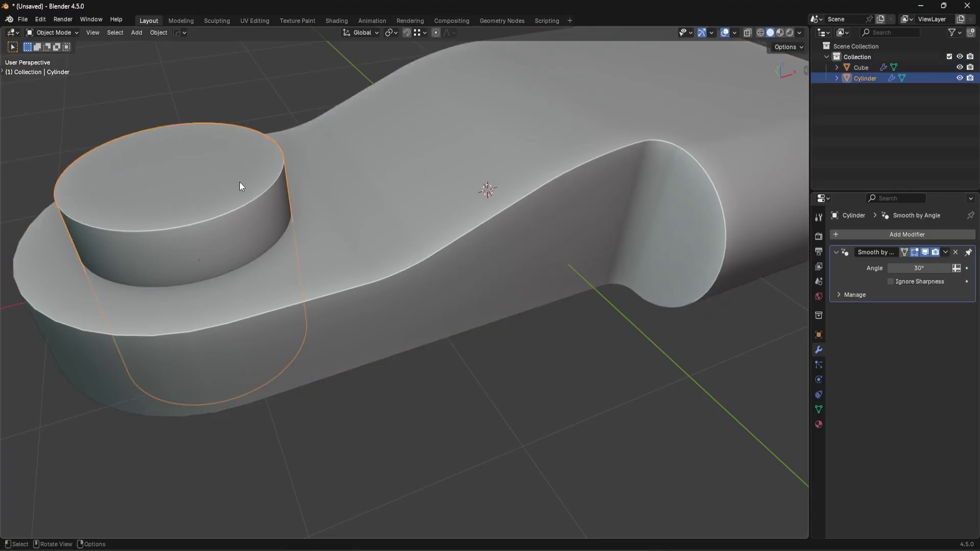
{"action": "key", "text": "h"}
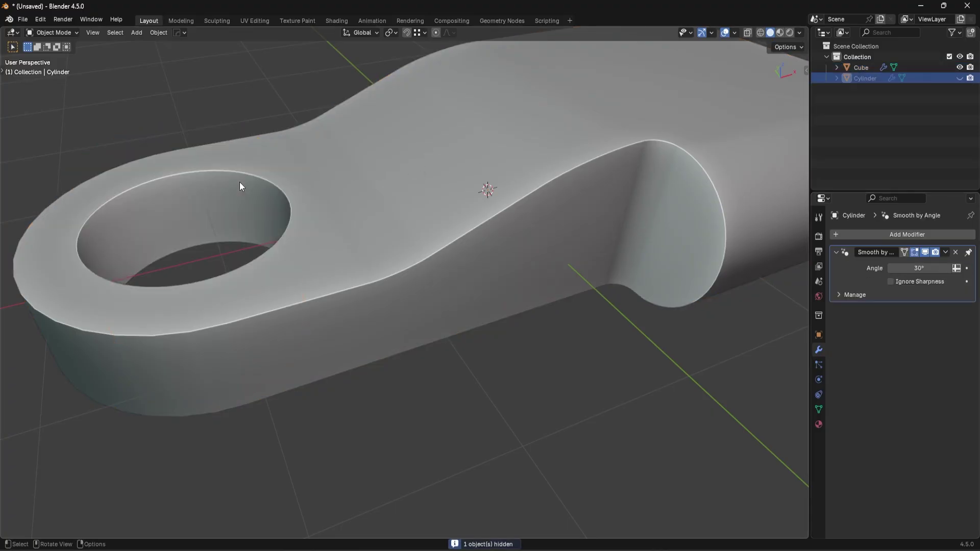
Undo hiding the cylinder and assigning it as the Boolean object
{"action": "key", "text": "ctrl+z"}
{"action": "key", "text": "ctrl+z"}
{"action": "key", "text": "ctrl+z"}
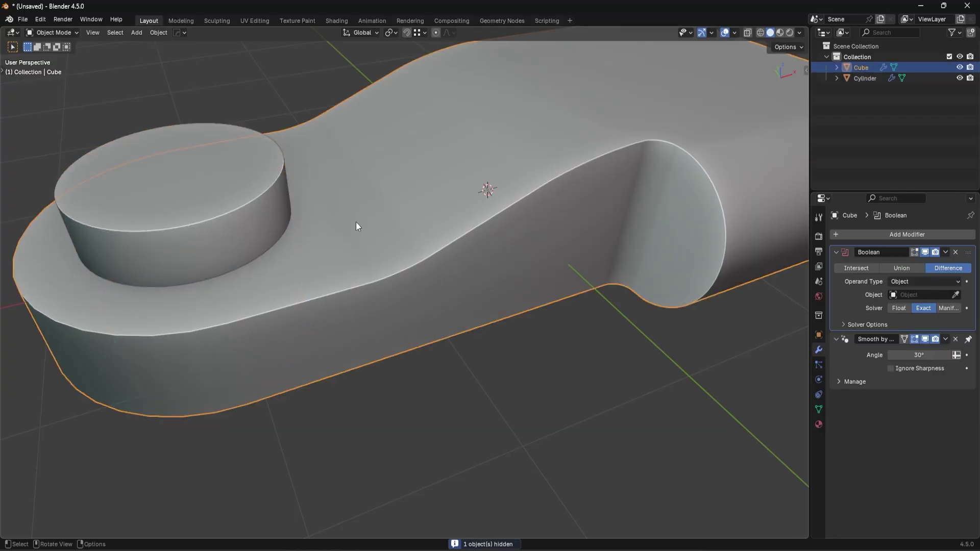
Cut the cylinder out of the bracket's rounded end with a Hard Ops difference boolean
{"action": "scroll", "coordinate": [273, 215], "scroll_direction": "down", "scroll_amount": 4}
{"action": "left_click", "coordinate": [273, 216]}
{"action": "left_click", "coordinate": [381, 225], "text": "shift"}
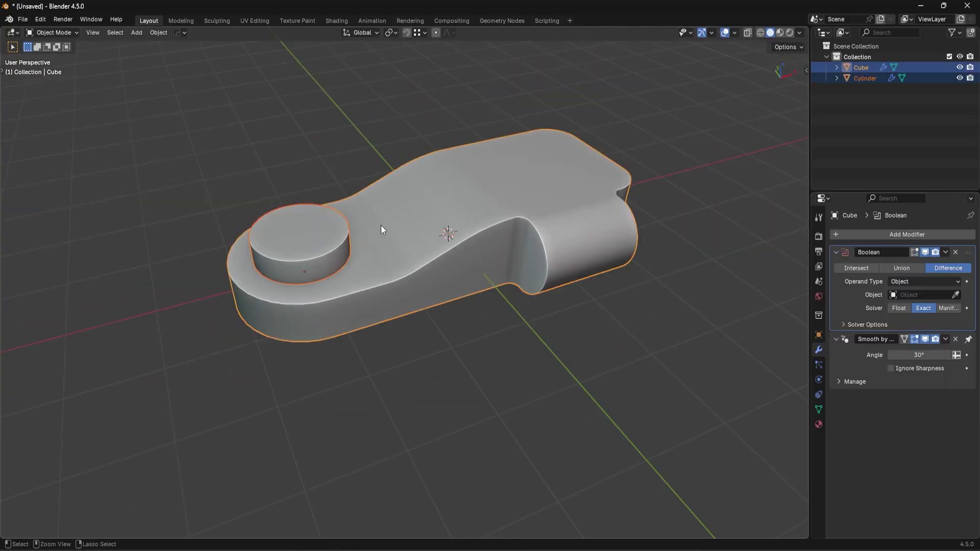
{"action": "key", "text": "ctrl+KP_Subtract"}
{"action": "key", "text": "KP_5"}
{"action": "scroll", "coordinate": [422, 243], "scroll_direction": "up", "scroll_amount": 5}
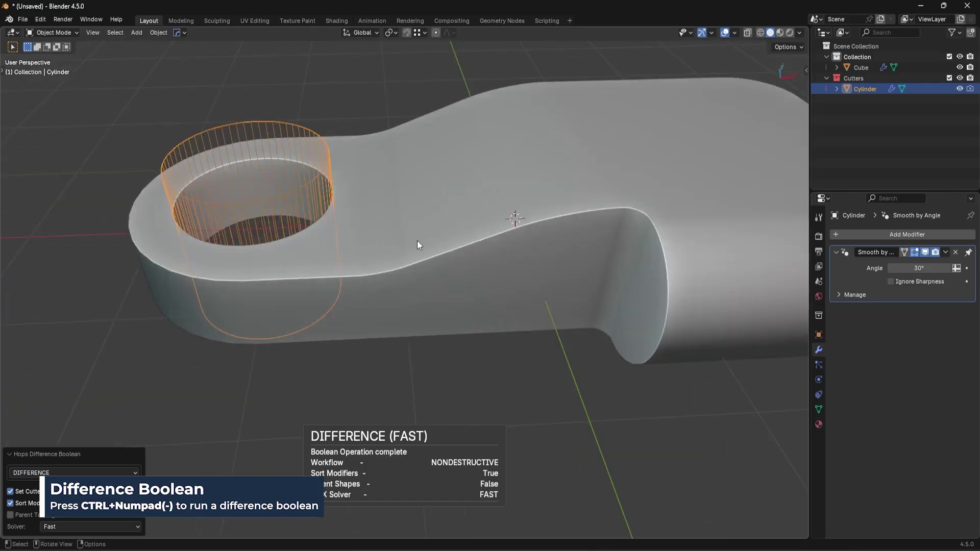
Duplicate the cylinder cutter and move the copy about 3.4 m along X onto the bracket's wide end
{"action": "key", "text": "KP_7"}
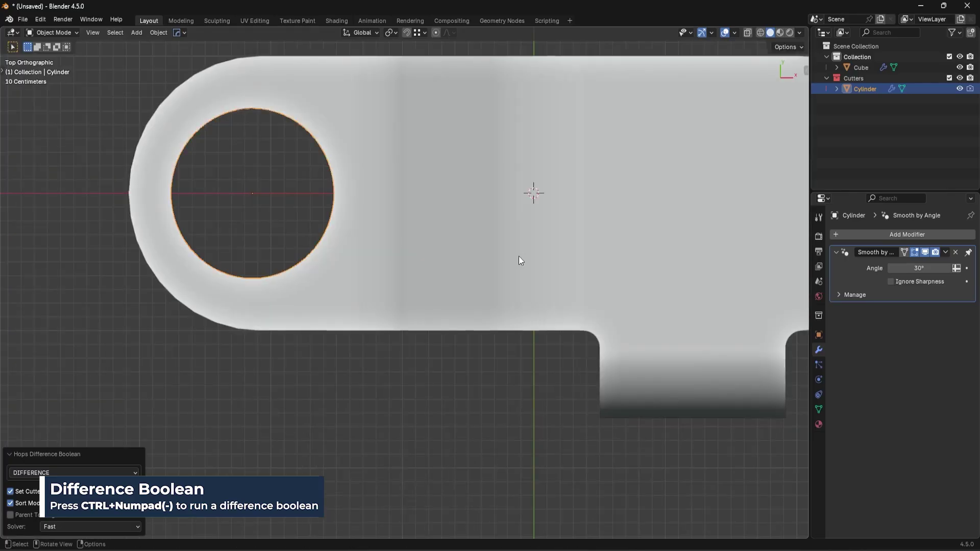
{"action": "scroll", "coordinate": [494, 276], "scroll_direction": "down", "scroll_amount": 4}
{"action": "mouse_move", "coordinate": [494, 276]}
{"action": "middle_mouse_down"}
{"action": "mouse_move", "coordinate": [494, 197]}
{"action": "mouse_move", "coordinate": [555, 284]}
{"action": "mouse_move", "coordinate": [466, 283]}
{"action": "mouse_move", "coordinate": [495, 274]}
{"action": "middle_mouse_up"}
{"action": "key", "text": "alt+h"}
{"action": "key", "text": "shift+d"}
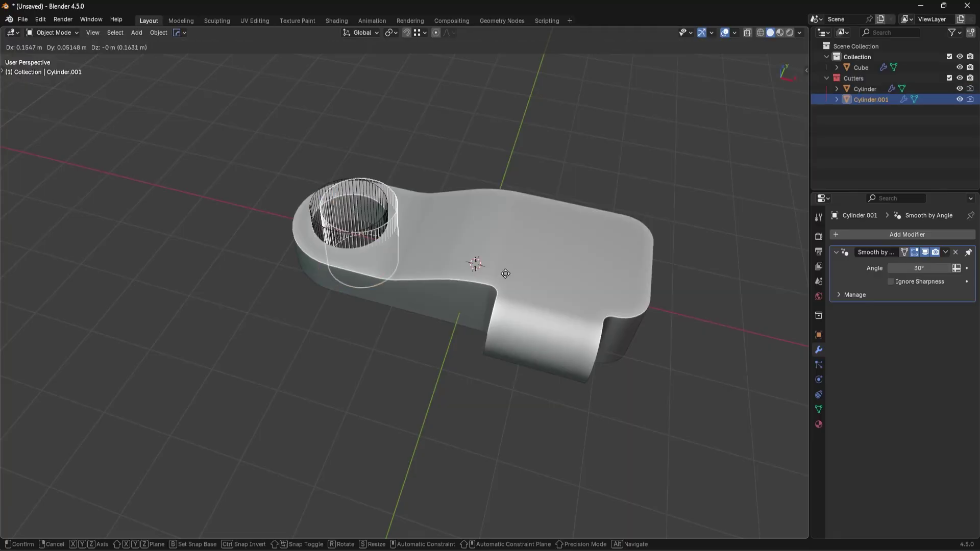
{"action": "right_click", "coordinate": [506, 274]}
{"action": "key", "text": "KP_7"}
{"action": "key", "text": "g"}
{"action": "key", "text": "x"}
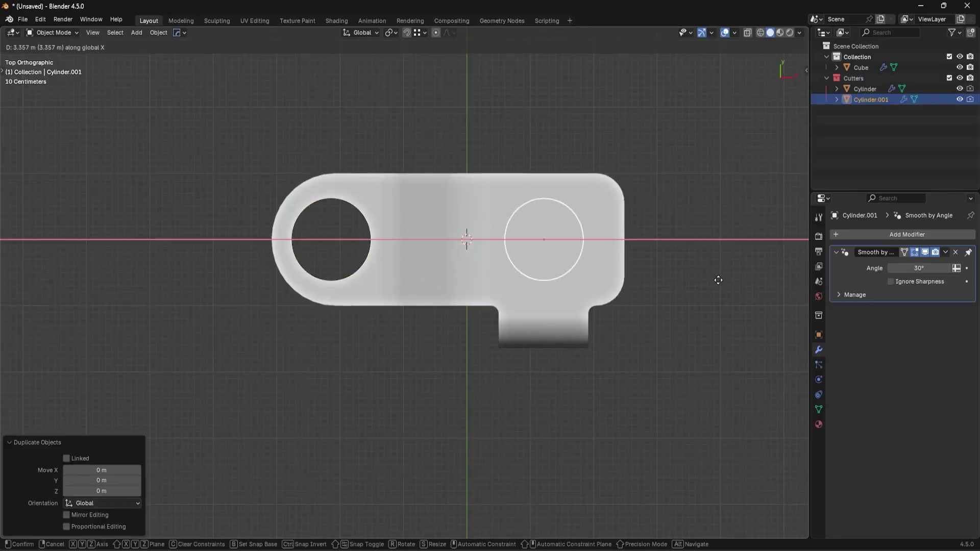
{"action": "left_click", "coordinate": [729, 284]}
Scale the copied cylinder up and cut it out of the bracket with a difference boolean
{"action": "key", "text": "s"}
{"action": "left_click", "coordinate": [777, 286]}
{"action": "key", "text": "g"}
{"action": "key", "text": "x"}
{"action": "right_click", "coordinate": [793, 290]}
{"action": "middle_click_drag", "start_coordinate": [652, 304], "coordinate": [375, 301]}
{"action": "left_click", "coordinate": [641, 283], "text": "shift"}
{"action": "key", "text": "ctrl+KP_Subtract"}
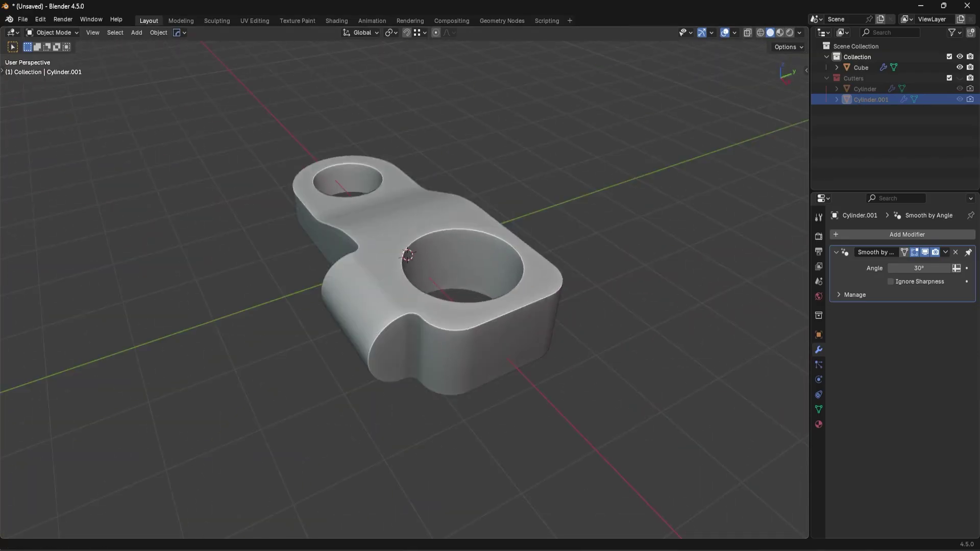
Delete the bracket's empty Boolean modifier and toggle the viewport display of the two remaining booleans to check their cuts
{"action": "middle_click_drag", "start_coordinate": [456, 329], "coordinate": [510, 340]}
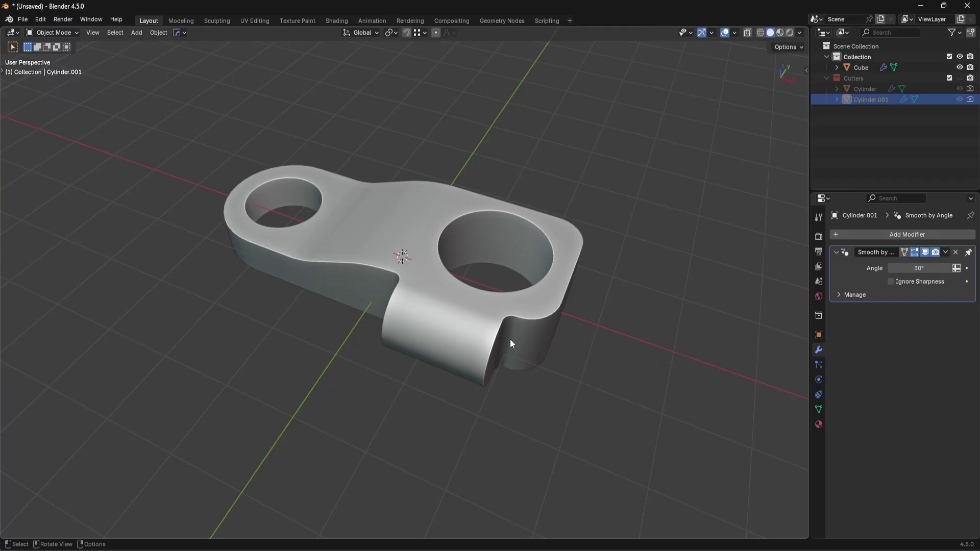
{"action": "scroll", "coordinate": [512, 306], "scroll_direction": "up", "scroll_amount": 3}
{"action": "middle_click_drag", "start_coordinate": [495, 308], "coordinate": [521, 298]}
{"action": "middle_click_drag", "start_coordinate": [258, 249], "coordinate": [425, 275], "text": "shift"}
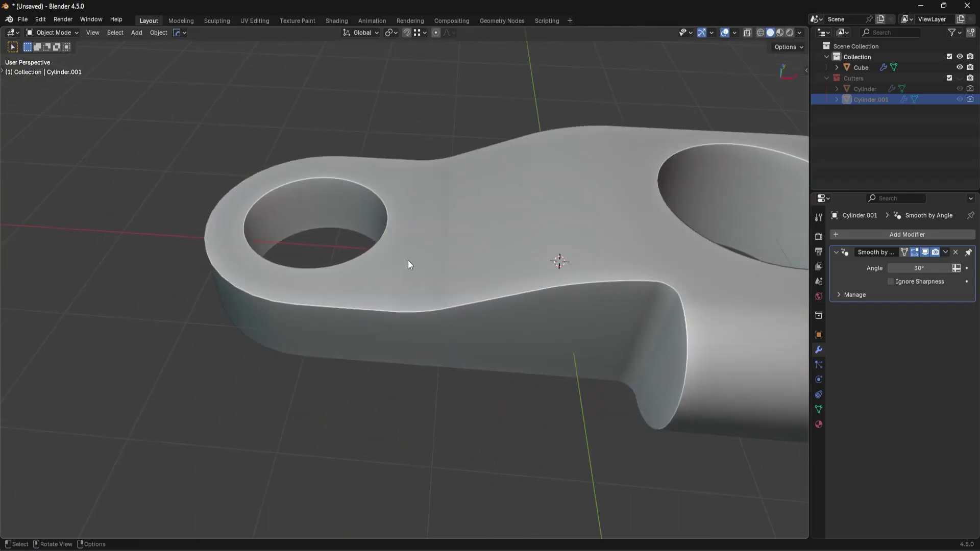
{"action": "left_click", "coordinate": [463, 246]}
{"action": "middle_click_drag", "start_coordinate": [464, 246], "coordinate": [609, 253]}
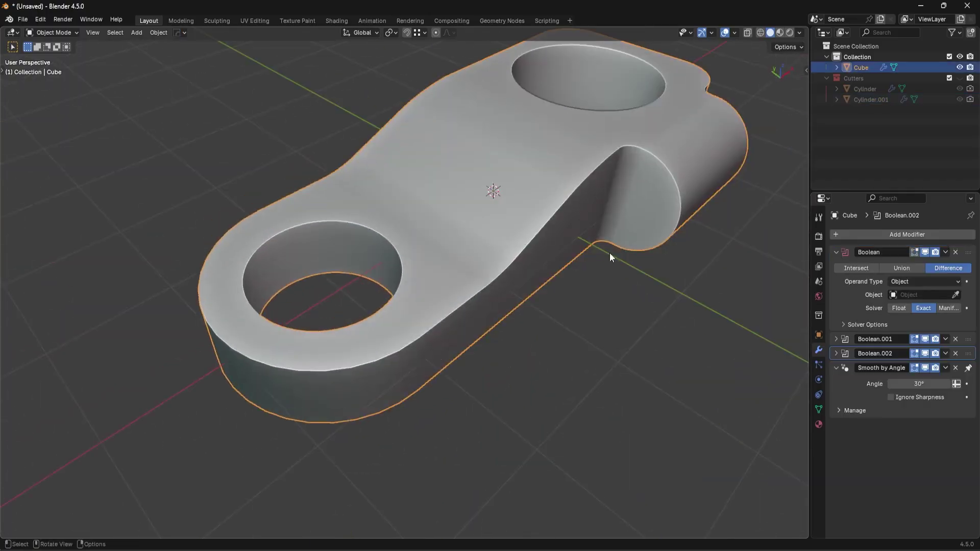
{"action": "left_click", "coordinate": [955, 252]}
{"action": "left_click", "coordinate": [925, 267]}
{"action": "left_click", "coordinate": [924, 267]}
{"action": "left_click", "coordinate": [924, 253]}
{"action": "left_click", "coordinate": [924, 252]}
{"action": "left_click", "coordinate": [925, 252]}
{"action": "left_click", "coordinate": [924, 252]}
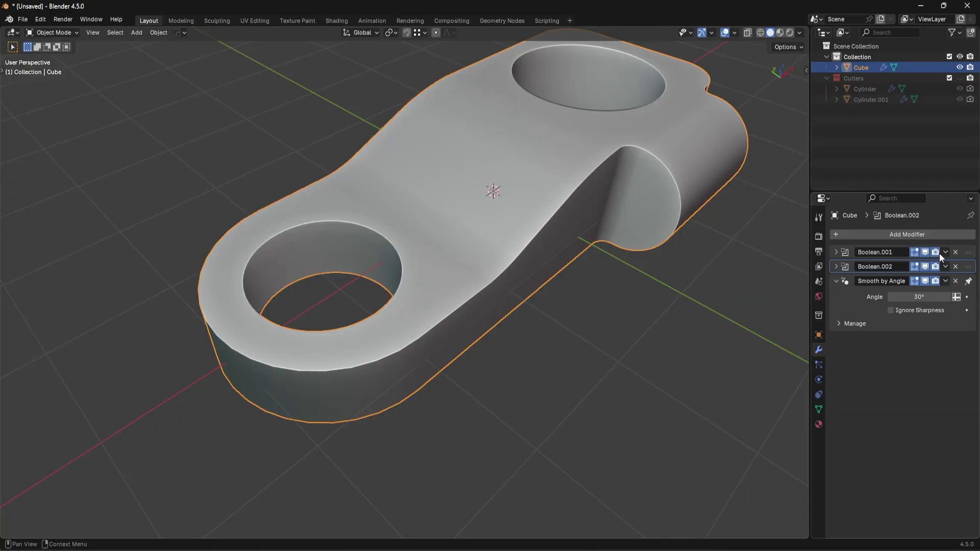
Apply the smaller hole's boolean modifier, Boolean.001, and enter Edit Mode on the bracket
{"action": "left_click", "coordinate": [945, 252]}
{"action": "left_click", "coordinate": [937, 263]}
{"action": "key", "text": "Tab"}
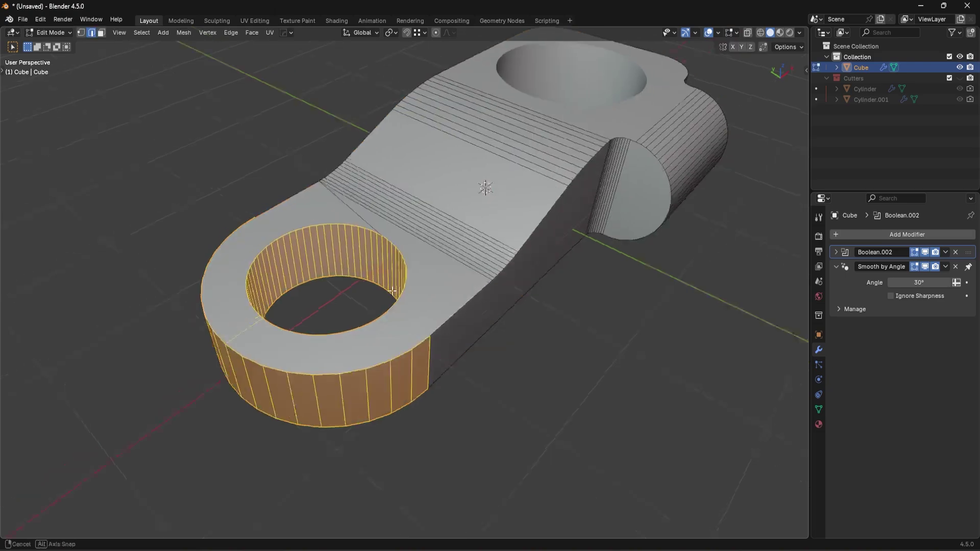
Add a centred loop cut around the smaller hole's inner wall and bevel it about 0.229 m wide with 1 segment
{"action": "scroll", "coordinate": [390, 286], "scroll_direction": "up", "scroll_amount": 5}
{"action": "key", "text": "ctrl+r"}
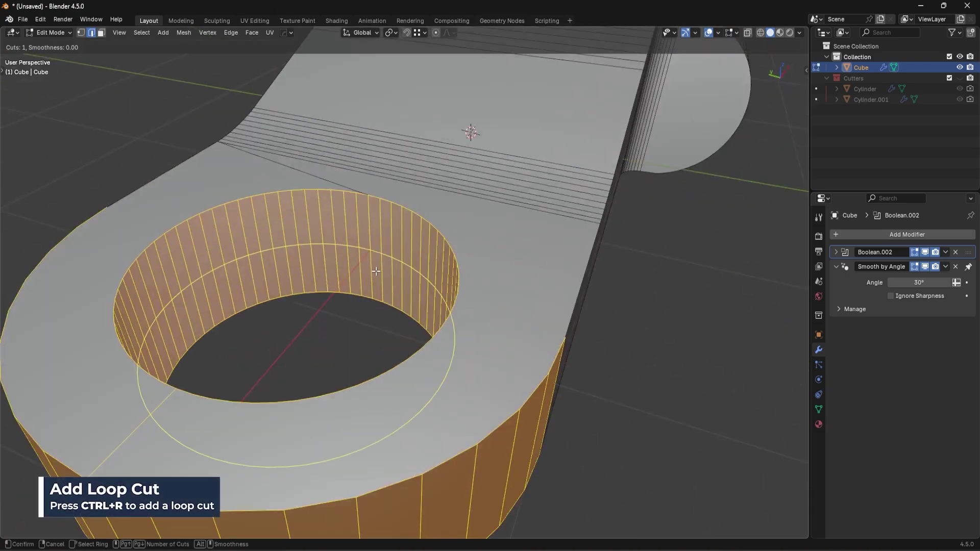
{"action": "left_click", "coordinate": [376, 271]}
{"action": "right_click", "coordinate": [377, 271]}
{"action": "key", "text": "ctrl+b"}
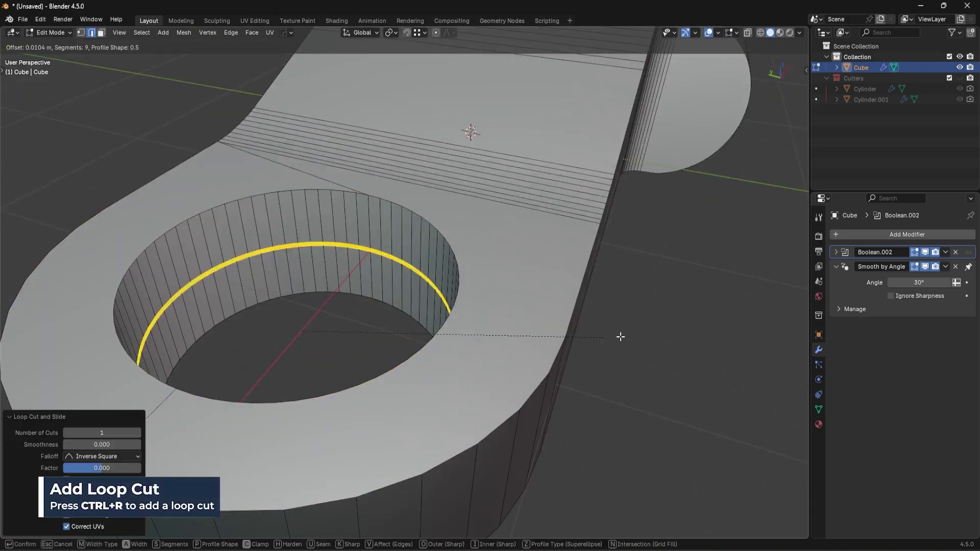
{"action": "scroll", "coordinate": [663, 328], "scroll_direction": "down", "scroll_amount": 1}
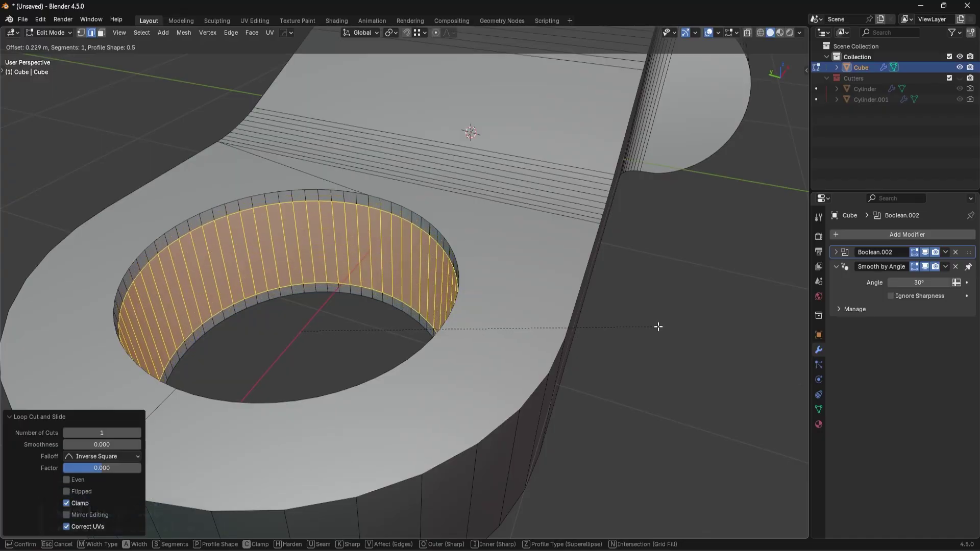
{"action": "left_click", "coordinate": [658, 327]}
Form a ridge in the smaller hole by extruding the wall band, offsetting it inward along normals and scaling it to about 0.57 along Z
{"action": "key", "text": "e"}
{"action": "right_click", "coordinate": [656, 326]}
{"action": "key", "text": "alt+s"}
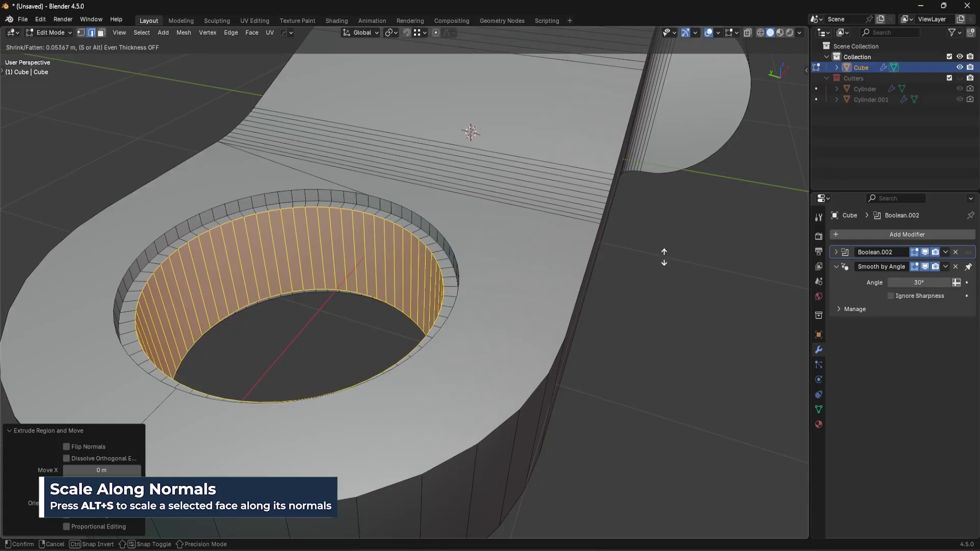
{"action": "left_click", "coordinate": [681, 292]}
{"action": "key", "text": "s"}
{"action": "key", "text": "z"}
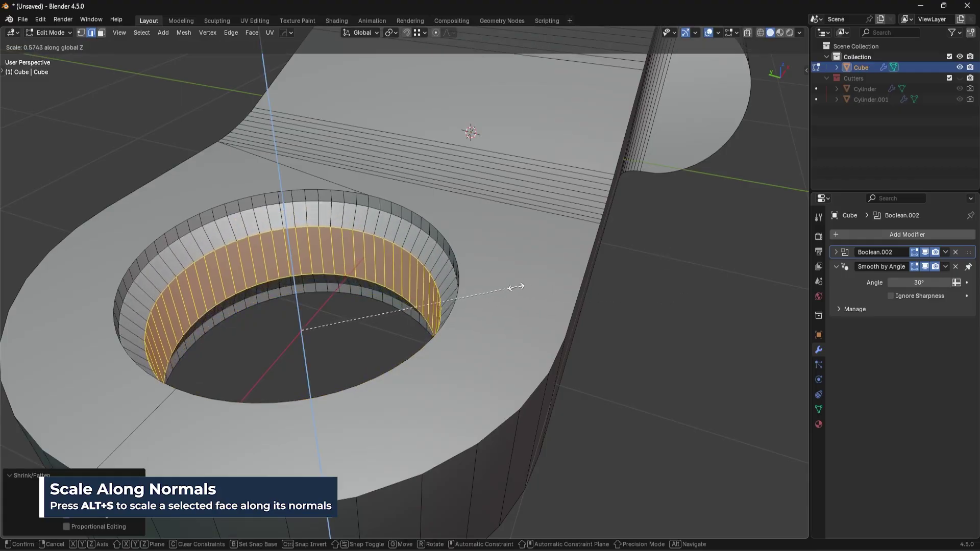
{"action": "left_click", "coordinate": [517, 292]}
Bevel the edge loops of the smaller hole's inner ridge and return to Object Mode
{"action": "key", "text": "Tab"}
{"action": "left_click", "coordinate": [512, 363]}
{"action": "left_click", "coordinate": [399, 289], "text": "alt"}
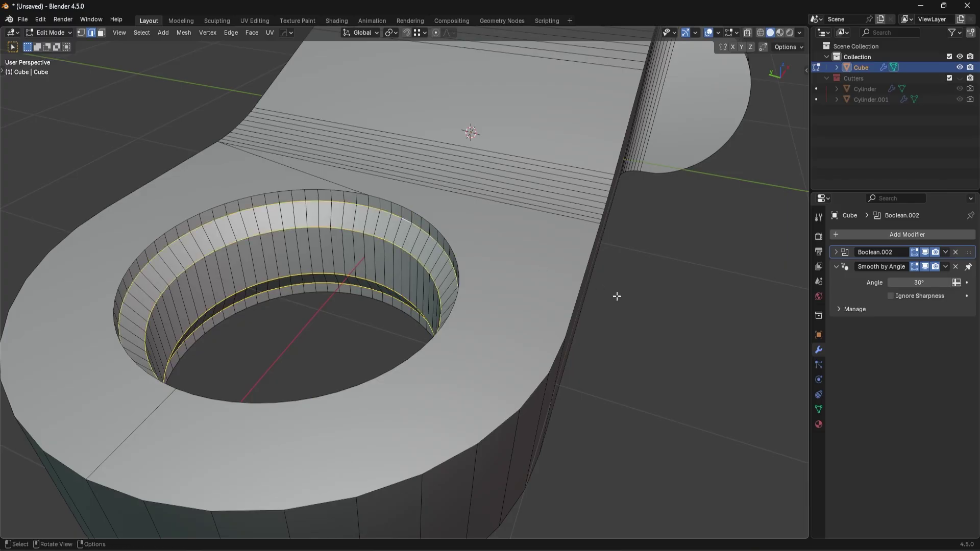
{"action": "key", "text": "ctrl+b"}
{"action": "left_click", "coordinate": [650, 302]}
{"action": "key", "text": "Tab"}
{"action": "left_click", "coordinate": [636, 175]}
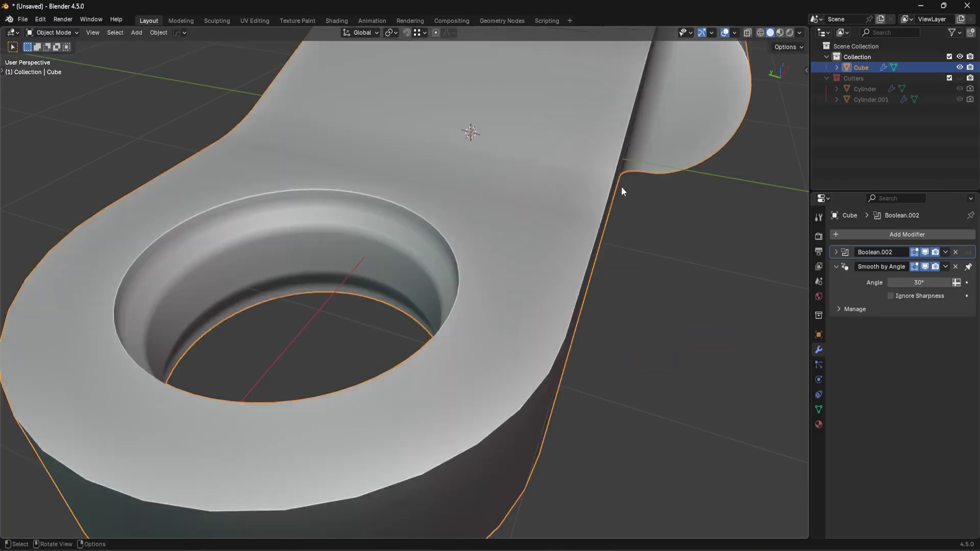
Check the larger hole's cut by toggling its boolean display, apply Boolean.002 and enter Edit Mode
{"action": "scroll", "coordinate": [637, 175], "scroll_direction": "down", "scroll_amount": 5}
{"action": "middle_click_drag", "start_coordinate": [587, 264], "coordinate": [553, 263]}
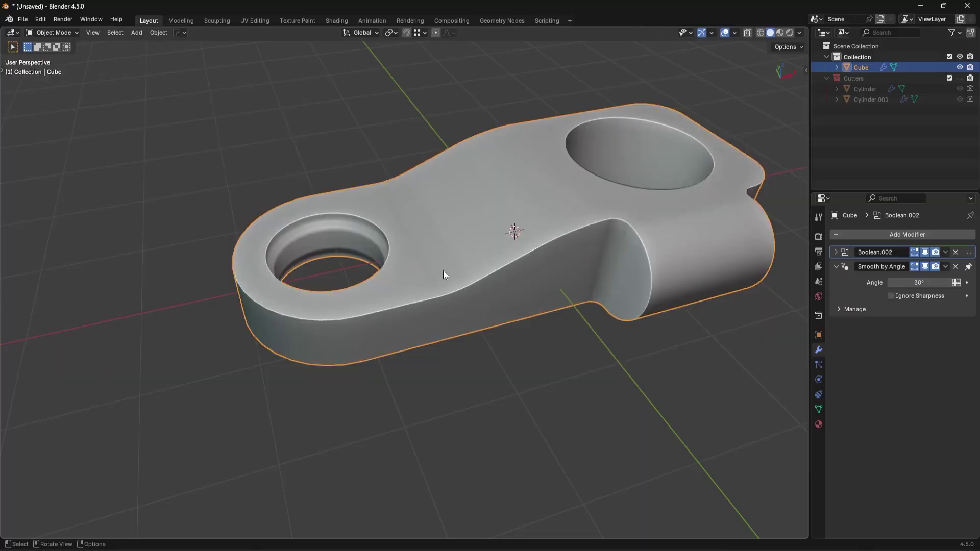
{"action": "middle_click_drag", "start_coordinate": [399, 269], "coordinate": [538, 254]}
{"action": "scroll", "coordinate": [536, 251], "scroll_direction": "up", "scroll_amount": 4}
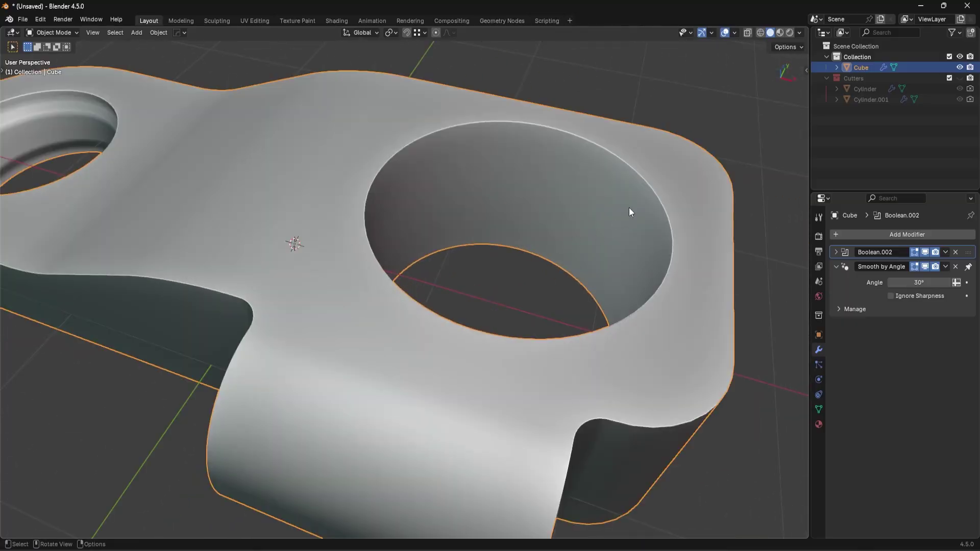
{"action": "left_click", "coordinate": [924, 252]}
{"action": "left_click", "coordinate": [924, 253]}
{"action": "left_click", "coordinate": [945, 252]}
{"action": "left_click", "coordinate": [934, 263]}
{"action": "key", "text": "Tab"}
Add a centred loop cut around the larger hole's inner wall and bevel it about 0.394 m wide with 1 segment
{"action": "key", "text": "ctrl+r"}
{"action": "left_click", "coordinate": [569, 230]}
{"action": "right_click", "coordinate": [569, 231]}
{"action": "key", "text": "ctrl+b"}
{"action": "scroll", "coordinate": [755, 352], "scroll_direction": "down", "scroll_amount": 4}
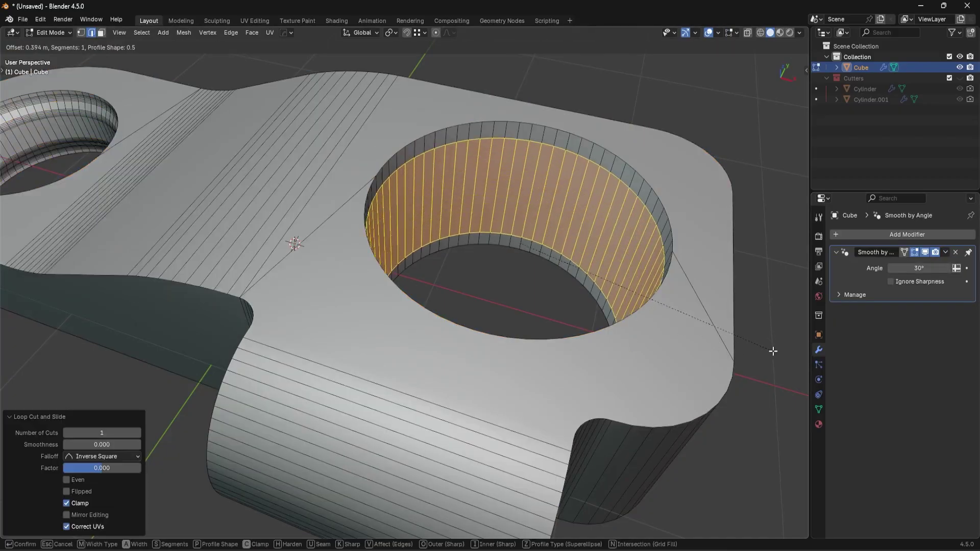
{"action": "left_click", "coordinate": [783, 344]}
Extrude the larger hole's wall band in place and offset it 0.108 m along its normals
{"action": "key", "text": "g"}
{"action": "key", "text": "z"}
{"action": "key", "text": "z"}
{"action": "key", "text": "Escape"}
{"action": "key", "text": "alt+s"}
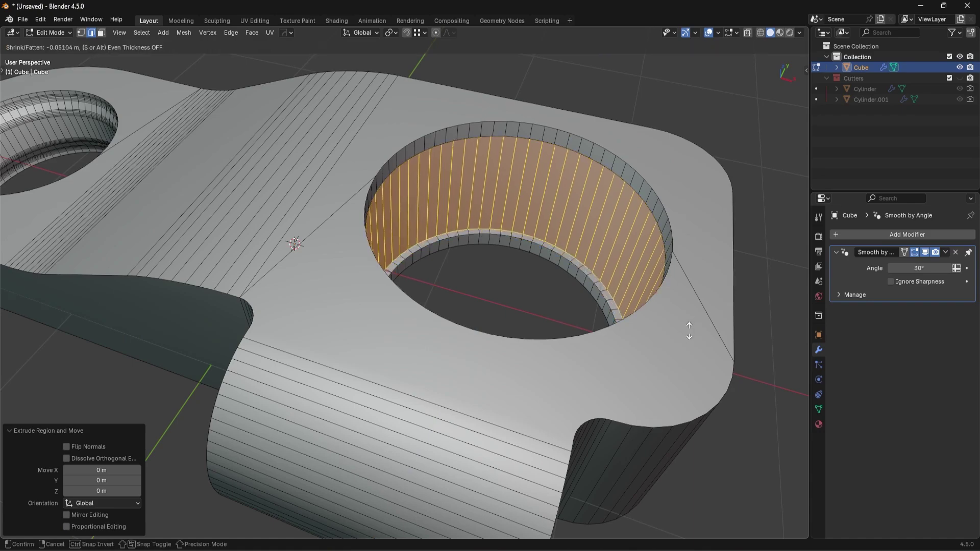
{"action": "left_click", "coordinate": [691, 325]}
{"action": "middle_click_drag", "start_coordinate": [691, 325], "coordinate": [545, 332]}
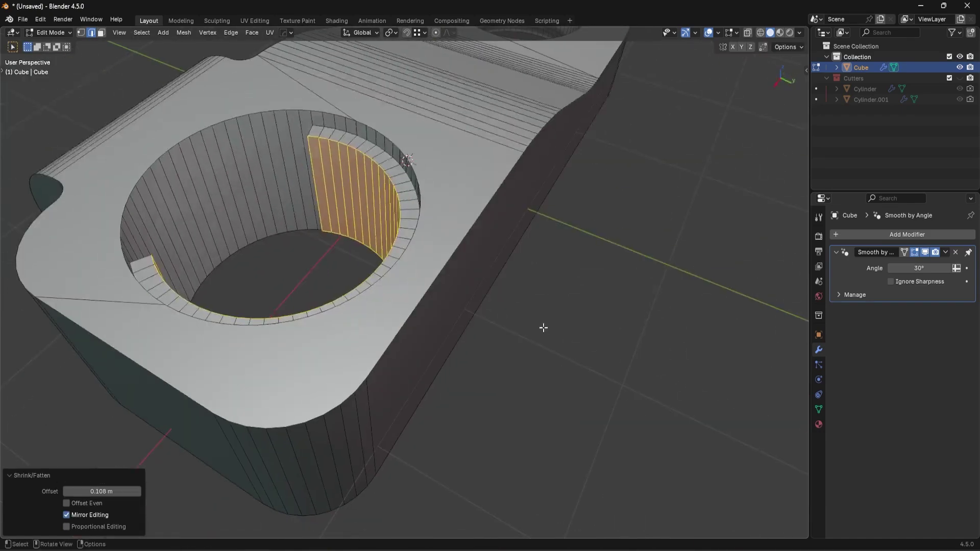
Undo the larger hole's ridge offset, extrusion, bevel and loop cut, back to the plain hole wall
{"action": "left_click", "coordinate": [426, 254], "text": "alt"}
{"action": "middle_click_drag", "start_coordinate": [394, 239], "coordinate": [429, 207], "text": "shift"}
{"action": "key", "text": "ctrl+z"}
Add a centred vertical loop cut on the wide end face and connect its upper vertex to the larger hole's rim
{"action": "key", "text": "ctrl+r"}
{"action": "right_click", "coordinate": [396, 236]}
{"action": "key", "text": "1"}
{"action": "middle_click_drag", "start_coordinate": [484, 245], "coordinate": [503, 148]}
{"action": "middle_click_drag", "start_coordinate": [439, 312], "coordinate": [503, 347]}
{"action": "left_click", "coordinate": [447, 306]}
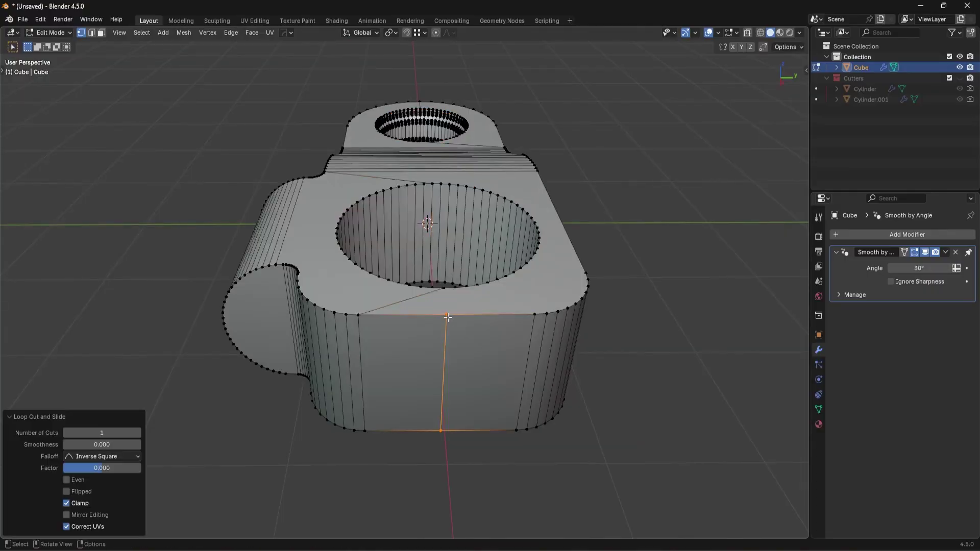
Add a centred loop cut across the stepped top surface and connect its end vertex to the larger hole's rim
{"action": "middle_click_drag", "start_coordinate": [449, 296], "coordinate": [384, 184]}
{"action": "key", "text": "ctrl+r"}
{"action": "right_click", "coordinate": [385, 184]}
{"action": "middle_click_drag", "start_coordinate": [384, 185], "coordinate": [301, 173]}
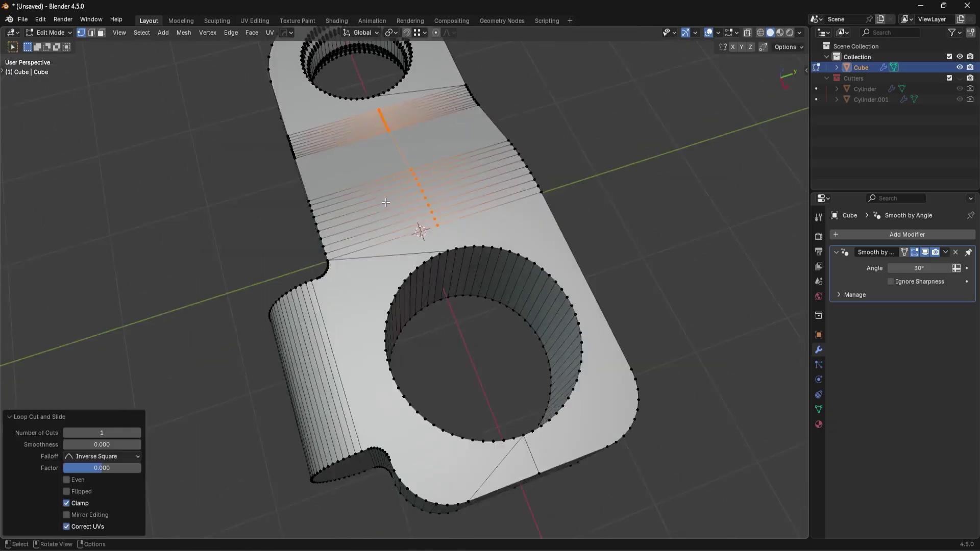
{"action": "scroll", "coordinate": [420, 204], "scroll_direction": "up", "scroll_amount": 3}
{"action": "left_click", "coordinate": [458, 190]}
Dissolve the diagonal edge on the top face between the stepped section and the larger hole
{"action": "key", "text": "2"}
{"action": "scroll", "coordinate": [418, 257], "scroll_direction": "down", "scroll_amount": 5}
{"action": "key", "text": "ctrl+x"}
{"action": "scroll", "coordinate": [508, 368], "scroll_direction": "down", "scroll_amount": 3}
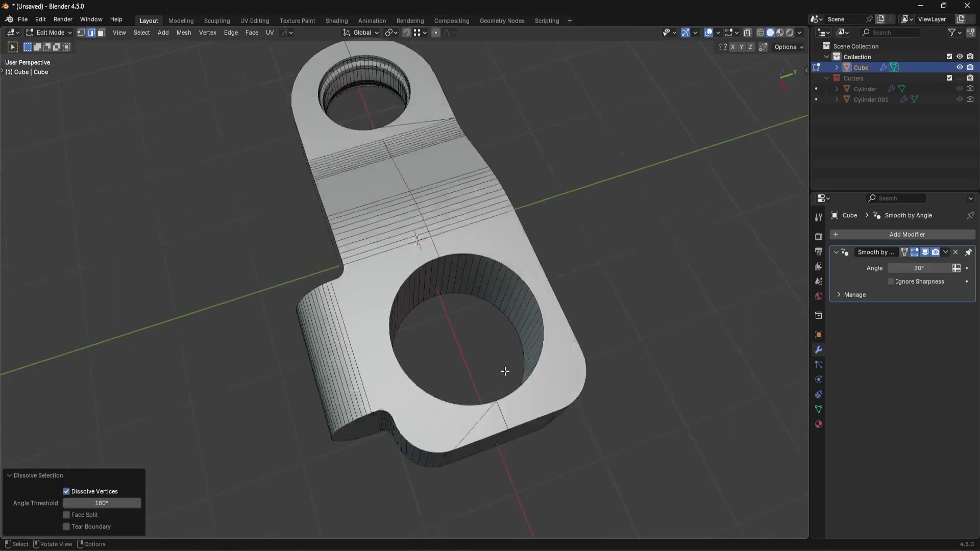
On the underside, connect the two holes with a central edge and dissolve the diagonal edge between them
{"action": "middle_click_drag", "start_coordinate": [490, 357], "coordinate": [408, 190]}
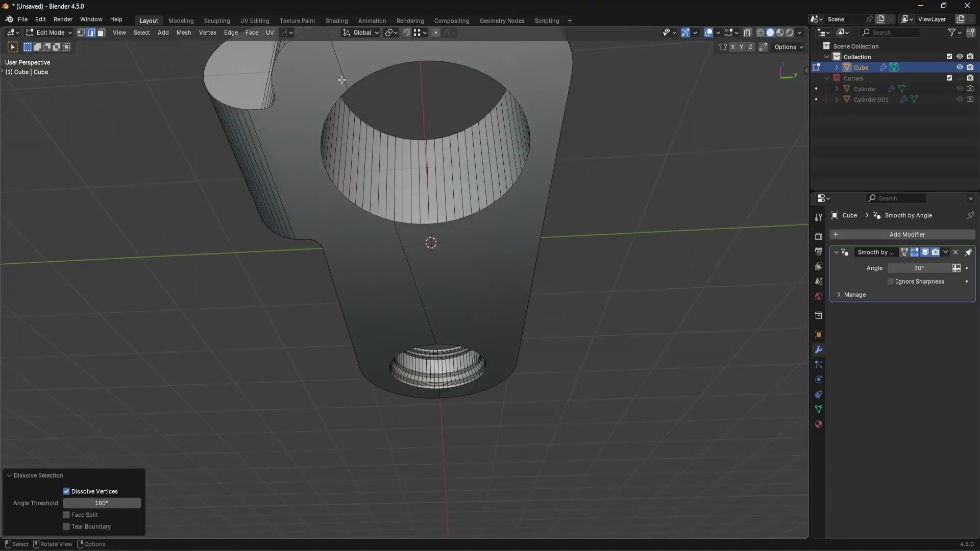
{"action": "key", "text": "1"}
{"action": "middle_click_drag", "start_coordinate": [460, 275], "coordinate": [455, 252]}
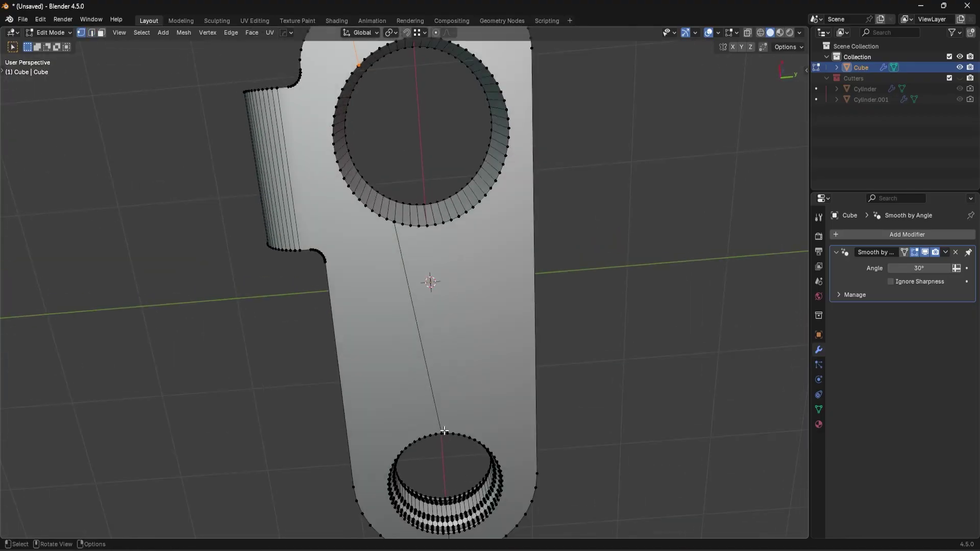
{"action": "key", "text": "2"}
{"action": "left_click", "coordinate": [412, 316]}
{"action": "key", "text": "ctrl+x"}
On the underside, connect the larger hole's rim to the end face's centre vertex and dissolve the neighbouring diagonal edge
{"action": "middle_click_drag", "start_coordinate": [470, 194], "coordinate": [454, 356]}
{"action": "key", "text": "1"}
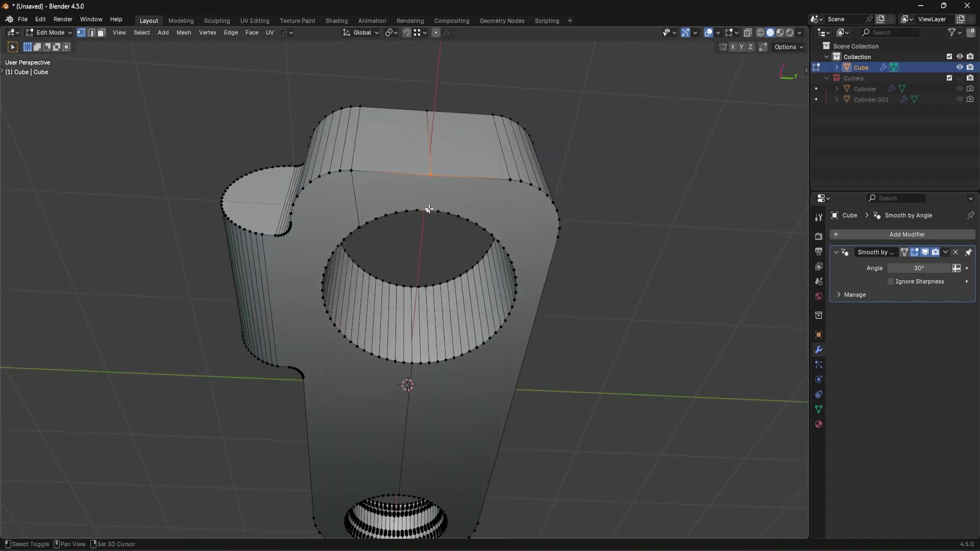
{"action": "key", "text": "2"}
{"action": "key", "text": "ctrl+x"}
Connect the smaller hole's upper rim to the end of the stepped section's centre line and dissolve the adjacent diagonal edge
{"action": "middle_click_drag", "start_coordinate": [397, 213], "coordinate": [546, 250]}
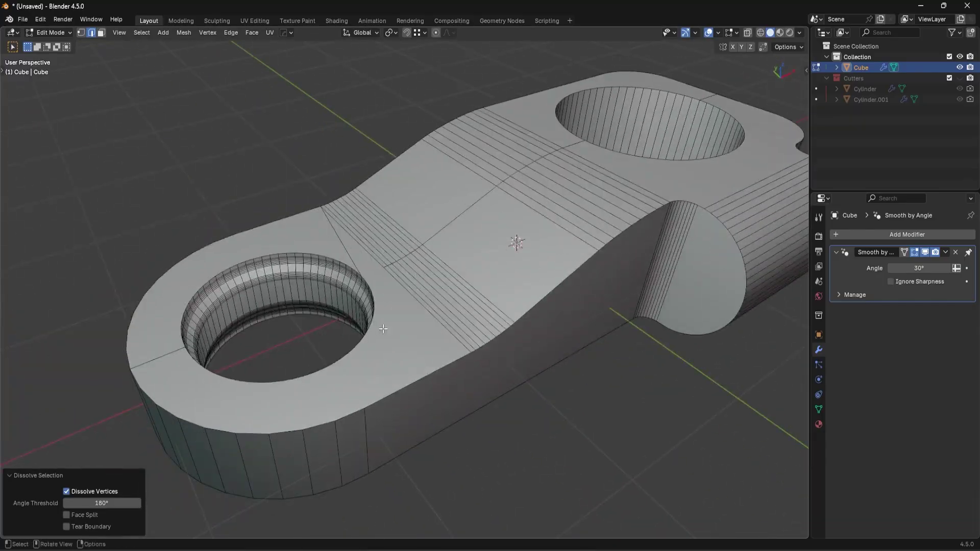
{"action": "middle_click_drag", "start_coordinate": [380, 301], "coordinate": [429, 308]}
{"action": "key", "text": "Tab"}
{"action": "left_click", "coordinate": [382, 309]}
{"action": "left_click", "coordinate": [427, 261]}
{"action": "scroll", "coordinate": [433, 263], "scroll_direction": "up", "scroll_amount": 5}
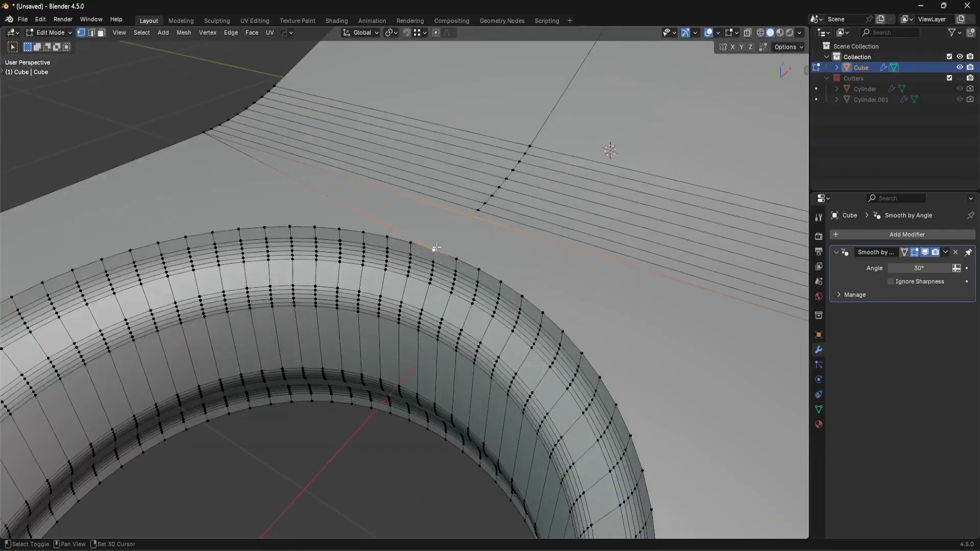
{"action": "key", "text": "2"}
{"action": "left_click", "coordinate": [411, 231], "text": "shift"}
{"action": "key", "text": "ctrl+x"}
Add a centred loop cut around the larger hole's inner wall and bevel it about 0.396 m wide with 1 segment
{"action": "middle_click_drag", "start_coordinate": [411, 231], "coordinate": [453, 280]}
{"action": "scroll", "coordinate": [464, 223], "scroll_direction": "up", "scroll_amount": 2}
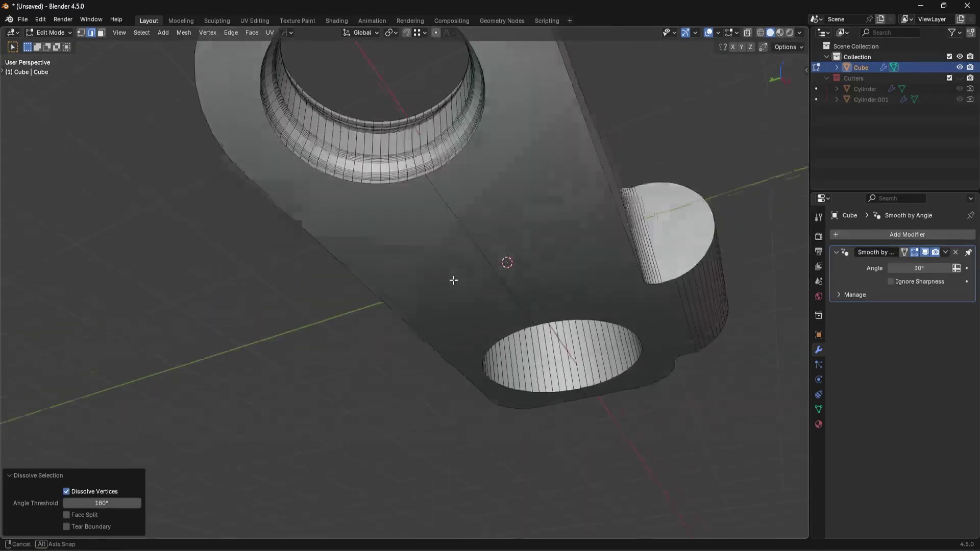
{"action": "scroll", "coordinate": [463, 223], "scroll_direction": "down", "scroll_amount": 5}
{"action": "middle_click_drag", "start_coordinate": [463, 224], "coordinate": [509, 348]}
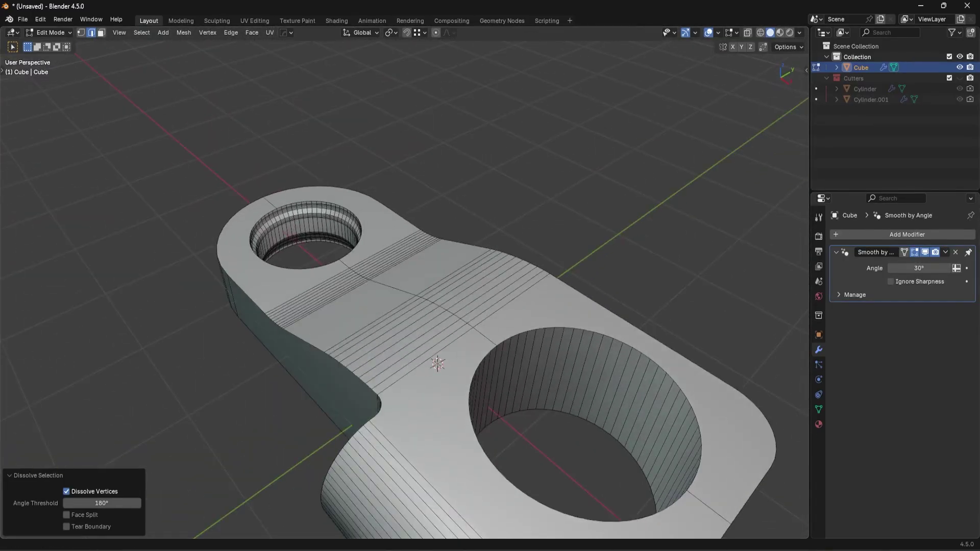
{"action": "middle_click_drag", "start_coordinate": [654, 372], "coordinate": [517, 341]}
{"action": "middle_click_drag", "start_coordinate": [517, 341], "coordinate": [602, 307]}
{"action": "key", "text": "ctrl+r"}
{"action": "left_click", "coordinate": [546, 273]}
{"action": "right_click", "coordinate": [558, 272]}
{"action": "key", "text": "ctrl+b"}
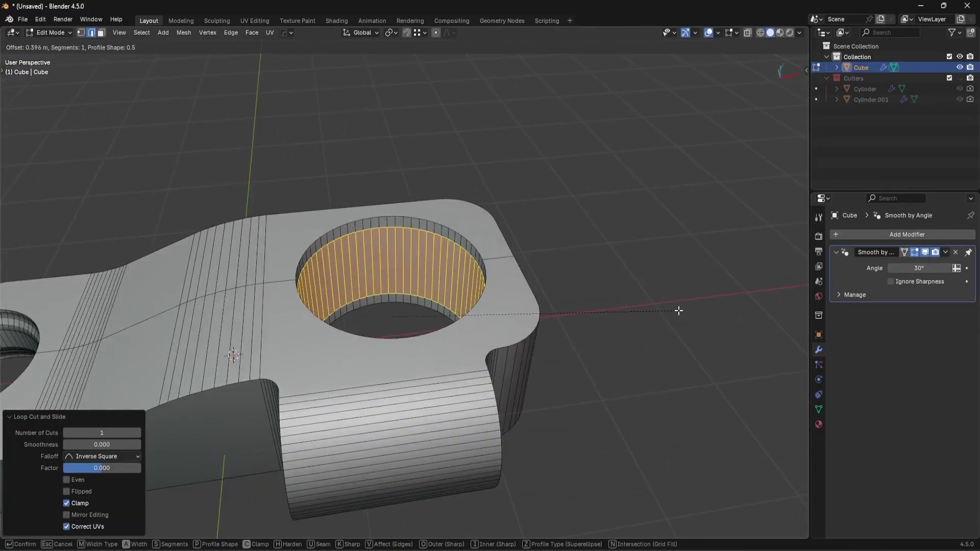
{"action": "left_click", "coordinate": [679, 309]}
Extrude the larger hole's full wall band in place and offset it inward along its normals
{"action": "key", "text": "e"}
{"action": "right_click", "coordinate": [678, 308]}
{"action": "key", "text": "alt+s"}
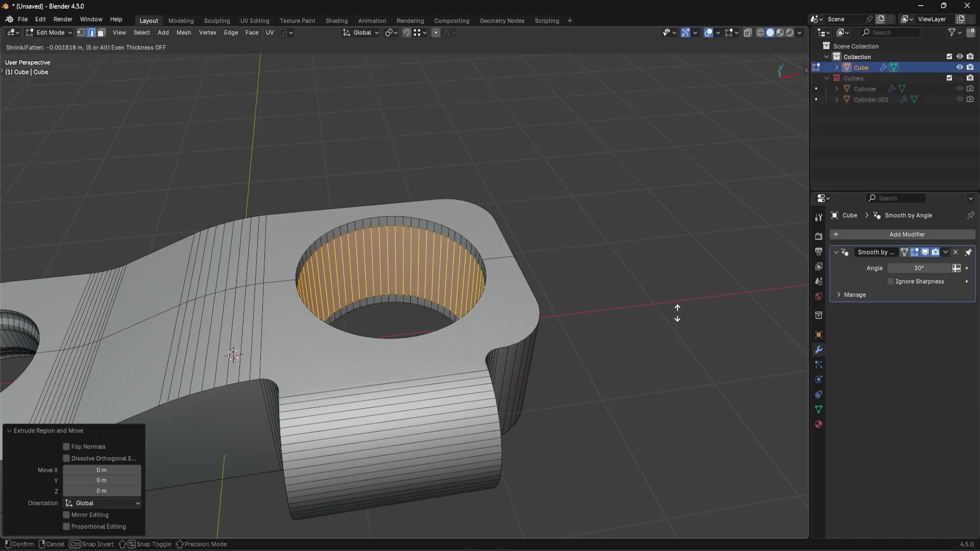
{"action": "left_click", "coordinate": [680, 271]}
Scale the larger hole's ridge band to about 0.55 along Z and bring it slightly further into the hole
{"action": "key", "text": "s"}
{"action": "key", "text": "z"}
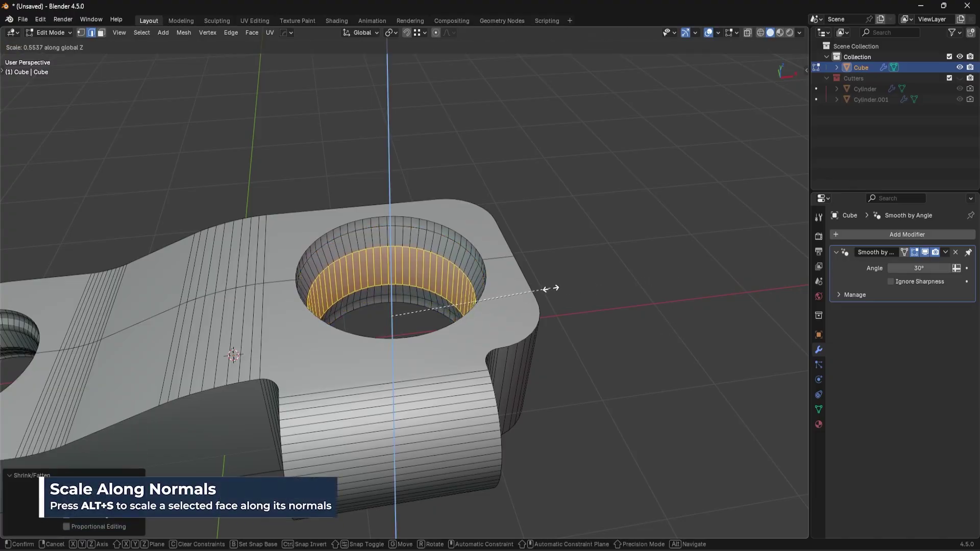
{"action": "left_click", "coordinate": [548, 288]}
{"action": "key", "text": "s"}
{"action": "left_click", "coordinate": [579, 297]}
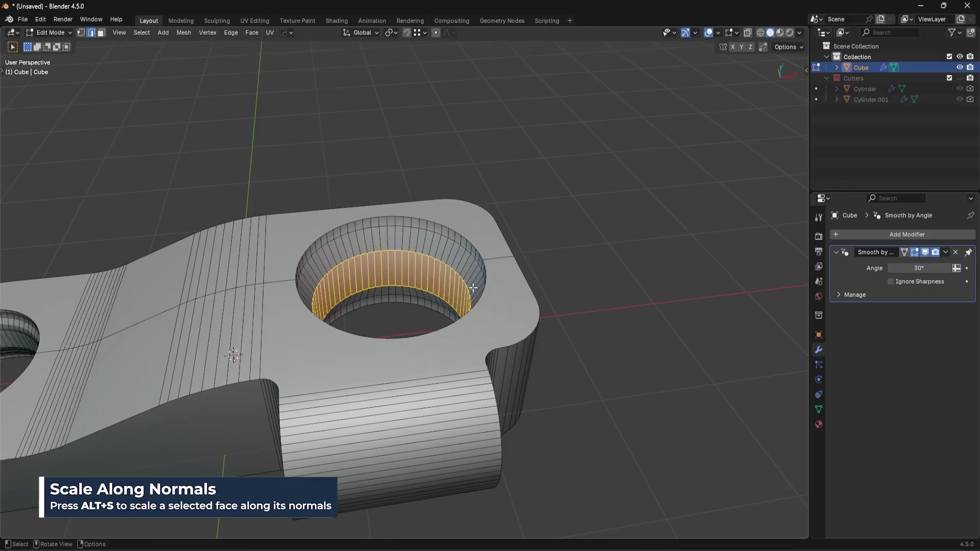
Bevel the four edge loops of the larger hole's ridge with a width of about 0.0449 m and 5 segments
{"action": "scroll", "coordinate": [424, 254], "scroll_direction": "up", "scroll_amount": 7}
{"action": "left_click", "coordinate": [439, 316], "text": "alt"}
{"action": "left_click", "coordinate": [439, 297], "text": "alt+shift"}
{"action": "left_click", "coordinate": [439, 210], "text": "alt+shift"}
{"action": "left_click", "coordinate": [450, 149], "text": "alt+shift"}
{"action": "scroll", "coordinate": [577, 280], "scroll_direction": "down", "scroll_amount": 4}
{"action": "key", "text": "ctrl+b"}
{"action": "scroll", "coordinate": [602, 321], "scroll_direction": "up", "scroll_amount": 4}
{"action": "left_click", "coordinate": [617, 322]}
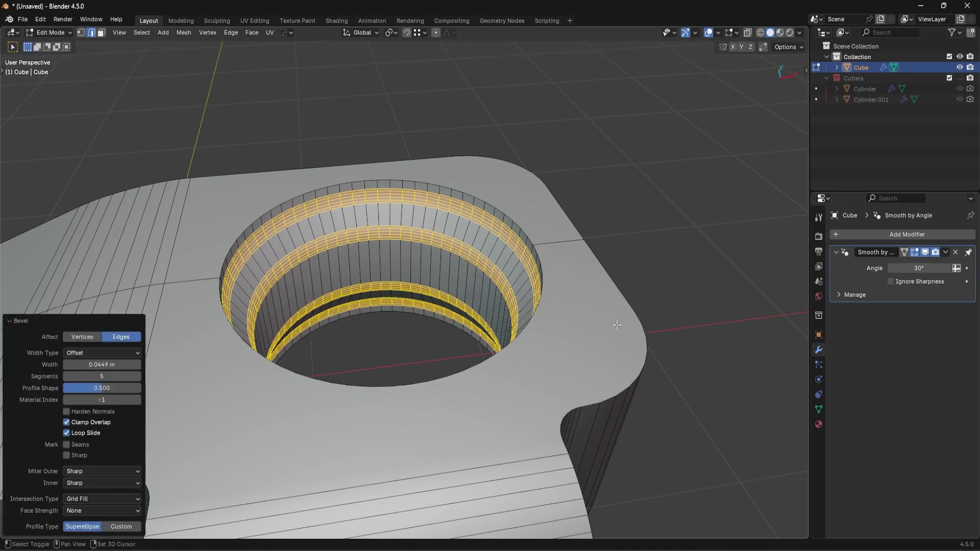
Return to Object Mode, deselect the bracket and examine the ridge shading in both holes
{"action": "key", "text": "Tab"}
{"action": "scroll", "coordinate": [577, 272], "scroll_direction": "down", "scroll_amount": 4}
{"action": "middle_click_drag", "start_coordinate": [577, 272], "coordinate": [565, 336]}
{"action": "left_click", "coordinate": [565, 336]}
{"action": "scroll", "coordinate": [531, 337], "scroll_direction": "down", "scroll_amount": 4}
{"action": "middle_click_drag", "start_coordinate": [475, 339], "coordinate": [465, 279]}
{"action": "scroll", "coordinate": [480, 314], "scroll_direction": "up", "scroll_amount": 5}
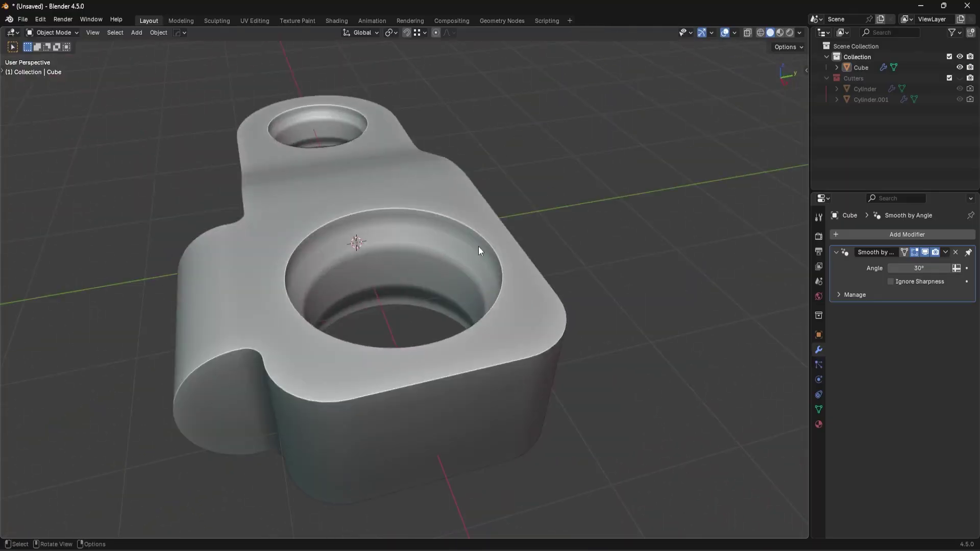
Bevel the larger hole's upper rim loop about 0.022 m wide with 1 segment and return to Object Mode
{"action": "left_click", "coordinate": [477, 249]}
{"action": "key", "text": "Tab"}
{"action": "left_click", "coordinate": [483, 301]}
{"action": "scroll", "coordinate": [457, 289], "scroll_direction": "up", "scroll_amount": 4}
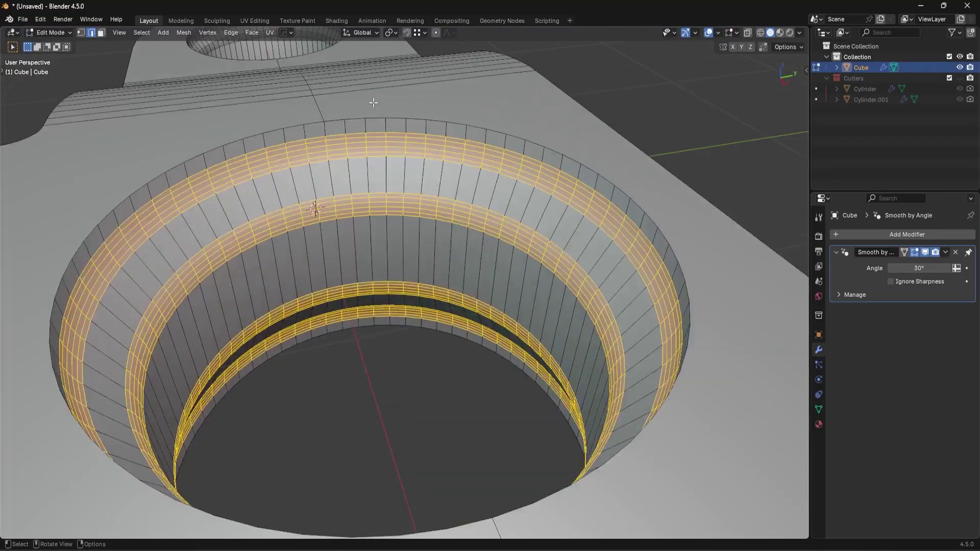
{"action": "left_click", "coordinate": [335, 118], "text": "alt"}
{"action": "left_click", "coordinate": [314, 124], "text": "alt+shift"}
{"action": "scroll", "coordinate": [405, 215], "scroll_direction": "down", "scroll_amount": 6}
{"action": "middle_click_drag", "start_coordinate": [566, 299], "coordinate": [619, 306]}
{"action": "scroll", "coordinate": [620, 305], "scroll_direction": "up", "scroll_amount": 4}
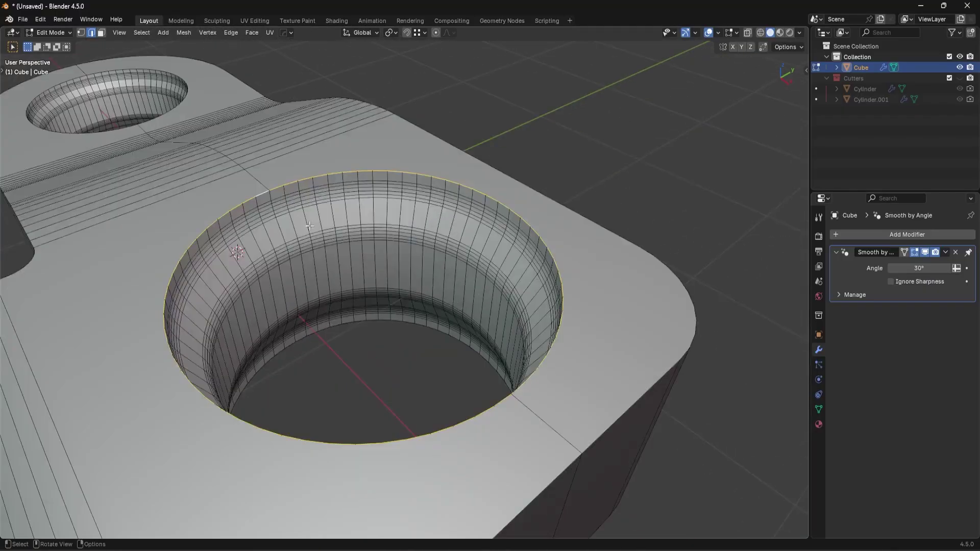
{"action": "key", "text": "ctrl+b"}
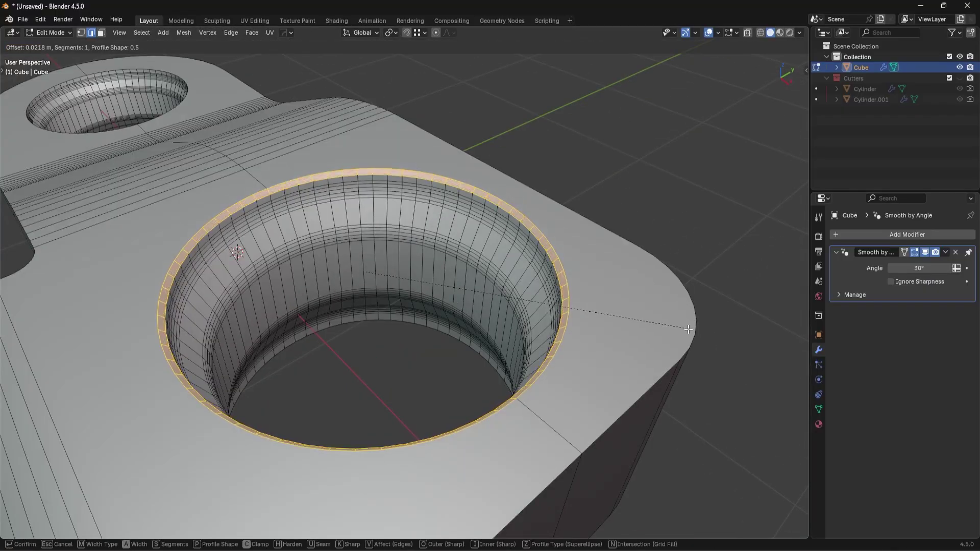
{"action": "left_click", "coordinate": [693, 331]}
{"action": "key", "text": "Tab"}
Enter Edit Mode and select all sharp edges of the bracket at 30° sharpness
{"action": "scroll", "coordinate": [566, 289], "scroll_direction": "down", "scroll_amount": 5}
{"action": "middle_click_drag", "start_coordinate": [465, 311], "coordinate": [539, 326]}
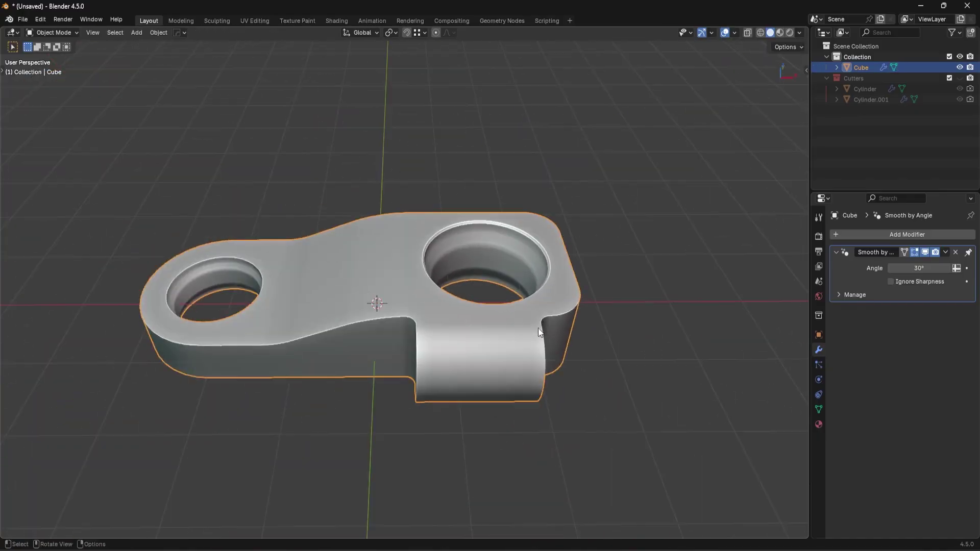
{"action": "middle_click_drag", "start_coordinate": [447, 281], "coordinate": [453, 307]}
{"action": "scroll", "coordinate": [453, 307], "scroll_direction": "up", "scroll_amount": 4}
{"action": "key", "text": "Tab"}
{"action": "scroll", "coordinate": [388, 327], "scroll_direction": "down", "scroll_amount": 4}
{"action": "middle_click_drag", "start_coordinate": [331, 347], "coordinate": [371, 330]}
{"action": "left_click", "coordinate": [149, 36]}
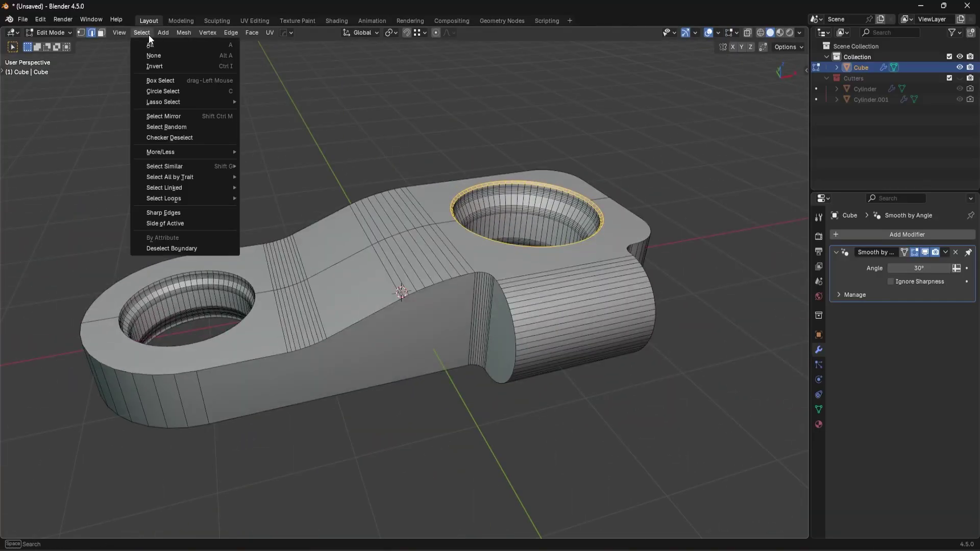
{"action": "left_click", "coordinate": [162, 209]}
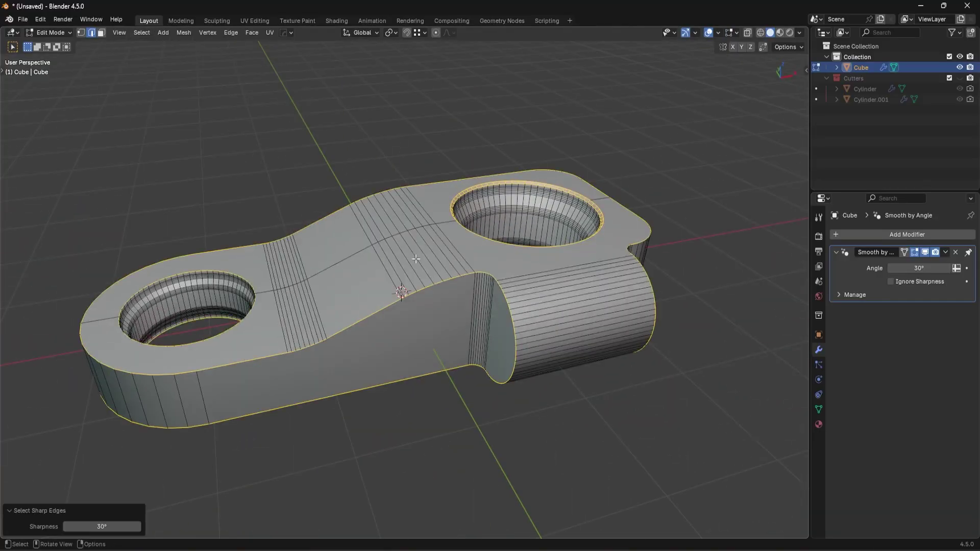
Try to remove the smaller hole's upper rim loop from the sharp-edge selection, and clear the selection
{"action": "middle_click_drag", "start_coordinate": [421, 259], "coordinate": [395, 262]}
{"action": "middle_click_drag", "start_coordinate": [234, 269], "coordinate": [298, 257]}
{"action": "scroll", "coordinate": [318, 373], "scroll_direction": "up", "scroll_amount": 3}
{"action": "middle_click_drag", "start_coordinate": [318, 373], "coordinate": [424, 333], "text": "shift"}
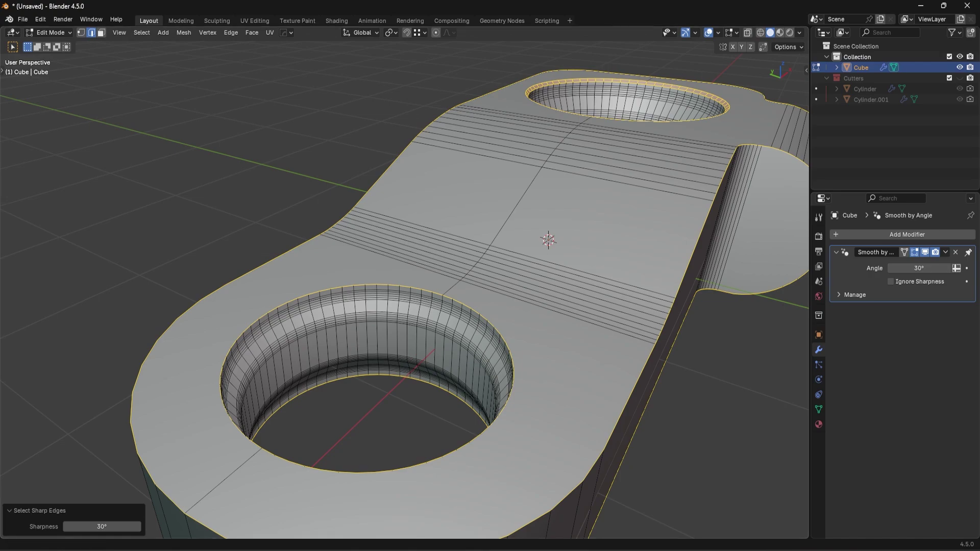
{"action": "middle_click_drag", "start_coordinate": [516, 305], "coordinate": [561, 275]}
{"action": "scroll", "coordinate": [465, 291], "scroll_direction": "down", "scroll_amount": 4}
{"action": "scroll", "coordinate": [451, 278], "scroll_direction": "up", "scroll_amount": 4}
{"action": "left_click", "coordinate": [428, 247], "text": "alt+shift"}
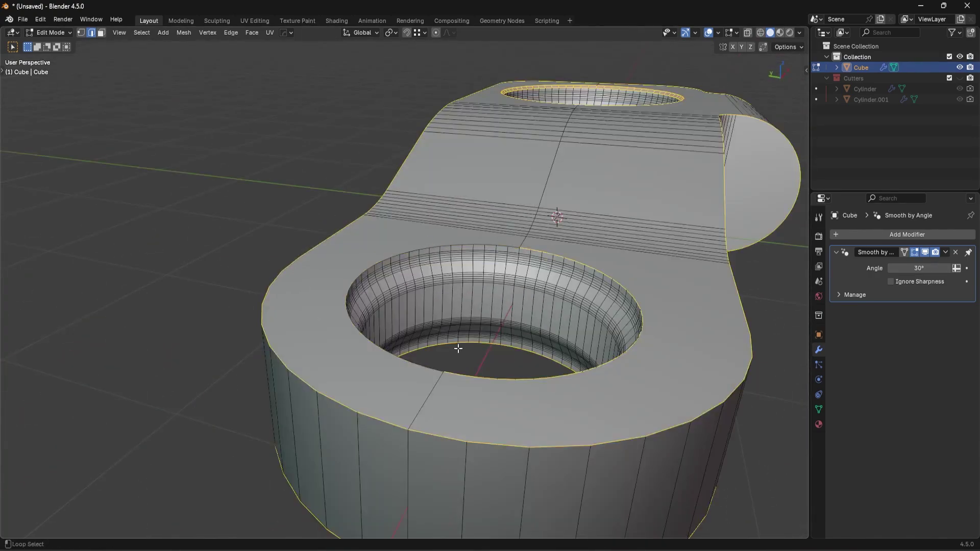
{"action": "middle_click_drag", "start_coordinate": [553, 214], "coordinate": [486, 328]}
{"action": "left_click", "coordinate": [593, 232]}
{"action": "scroll", "coordinate": [593, 232], "scroll_direction": "down", "scroll_amount": 5}
{"action": "scroll", "coordinate": [315, 247], "scroll_direction": "up", "scroll_amount": 4}
{"action": "key", "text": "alt+a"}
Try to loop select the upper edge of the sloped side face, and clear the selection
{"action": "left_click", "coordinate": [315, 247], "text": "alt"}
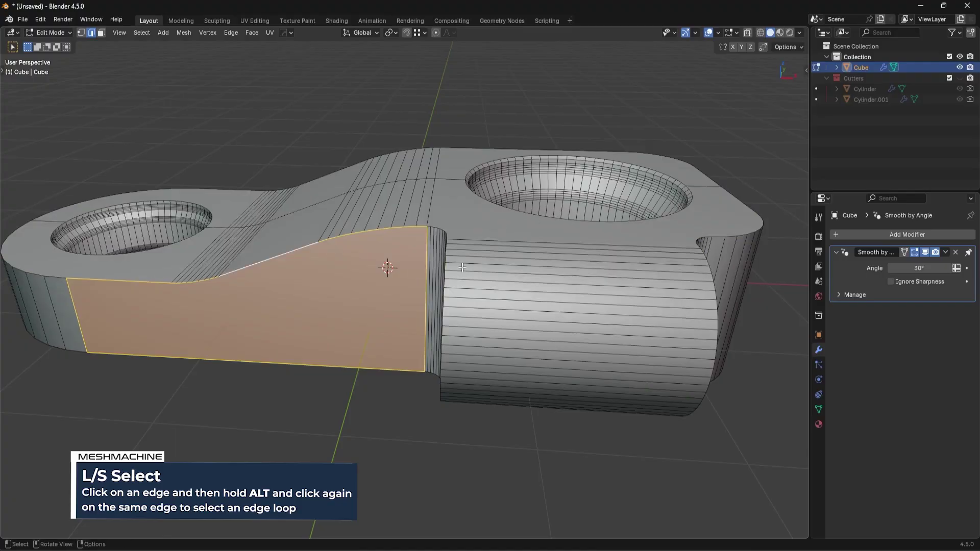
{"action": "middle_click_drag", "start_coordinate": [443, 267], "coordinate": [462, 298]}
{"action": "key", "text": "alt+a"}
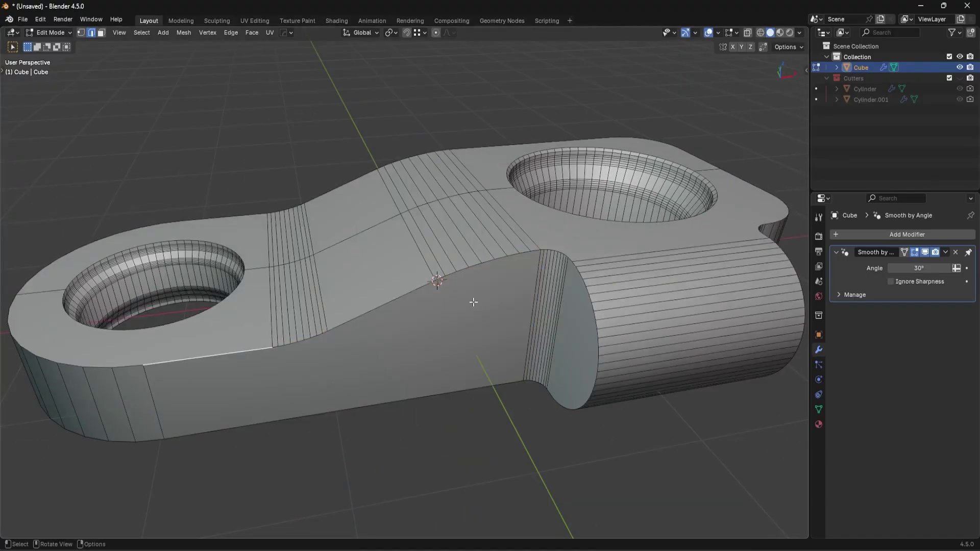
Select the shortest edge path along the sloped side profile and around the half cylinder's end, and clear the selection
{"action": "left_click", "coordinate": [590, 331], "text": "ctrl"}
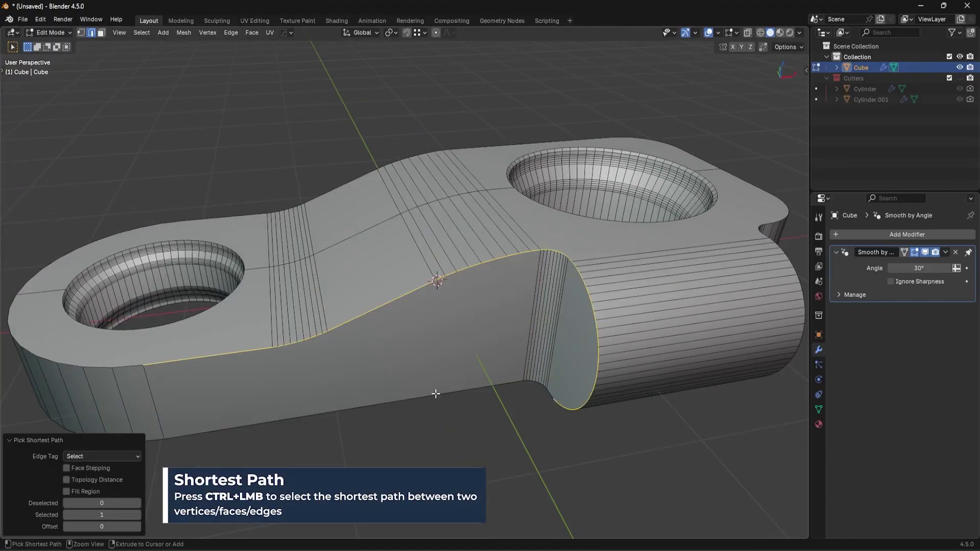
{"action": "scroll", "coordinate": [328, 408], "scroll_direction": "down", "scroll_amount": 2}
{"action": "middle_click_drag", "start_coordinate": [328, 407], "coordinate": [481, 336]}
{"action": "middle_click_drag", "start_coordinate": [434, 240], "coordinate": [447, 291]}
{"action": "key", "text": "alt+a"}
Repeat the loop selection on different edges of the sloped side face's upper profile, and clear the selection
{"action": "middle_click_drag", "start_coordinate": [531, 329], "coordinate": [486, 274]}
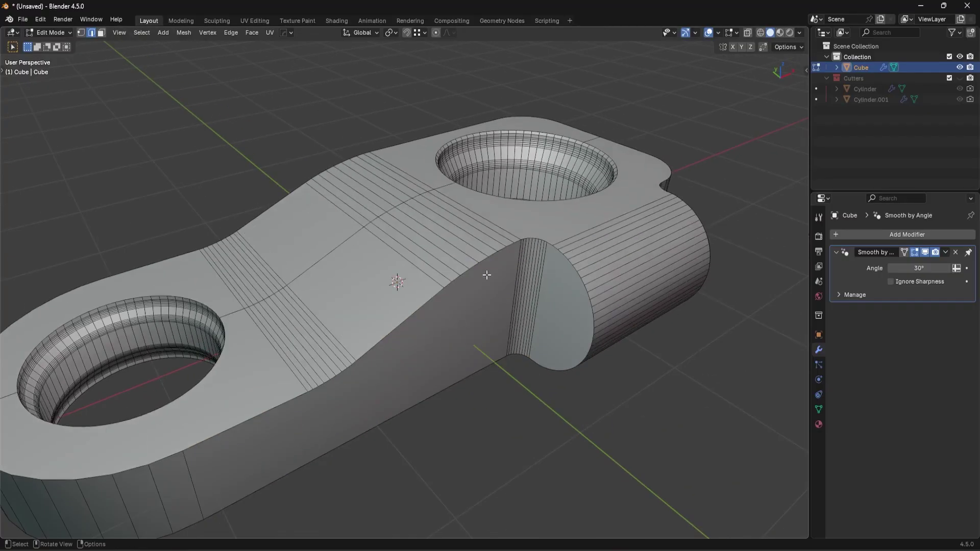
{"action": "left_click", "coordinate": [427, 304], "text": "alt"}
{"action": "mouse_move", "coordinate": [427, 304]}
{"action": "middle_mouse_down"}
{"action": "mouse_move", "coordinate": [503, 286]}
{"action": "mouse_move", "coordinate": [531, 244]}
{"action": "mouse_move", "coordinate": [410, 301]}
{"action": "middle_mouse_up"}
{"action": "key", "text": "alt+a"}
{"action": "middle_click_drag", "start_coordinate": [369, 255], "coordinate": [429, 259]}
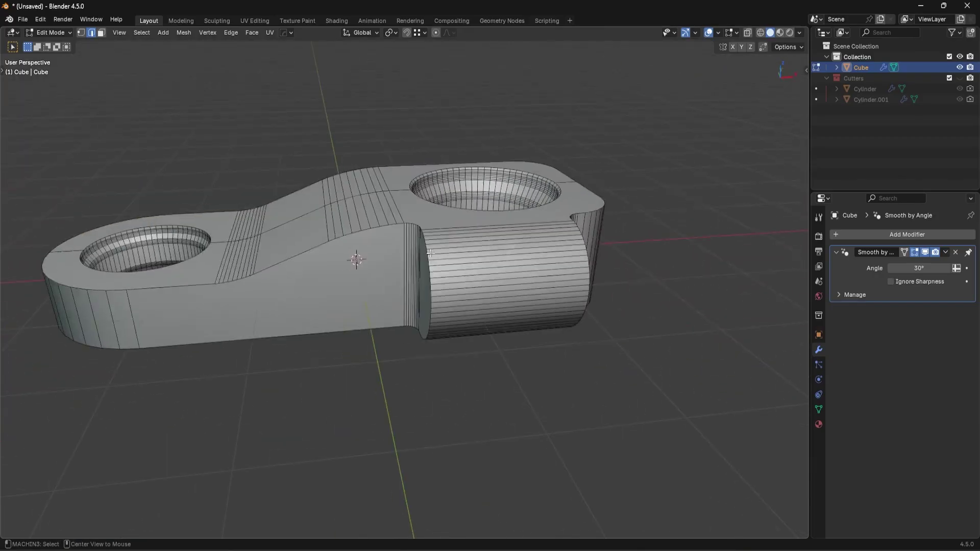
{"action": "left_click", "coordinate": [398, 225], "text": "alt"}
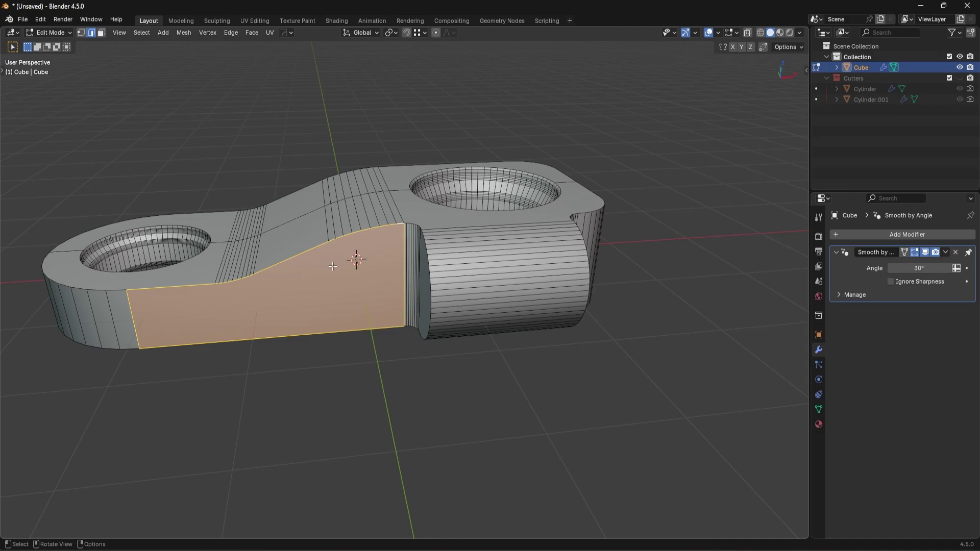
{"action": "scroll", "coordinate": [378, 290], "scroll_direction": "up", "scroll_amount": 5}
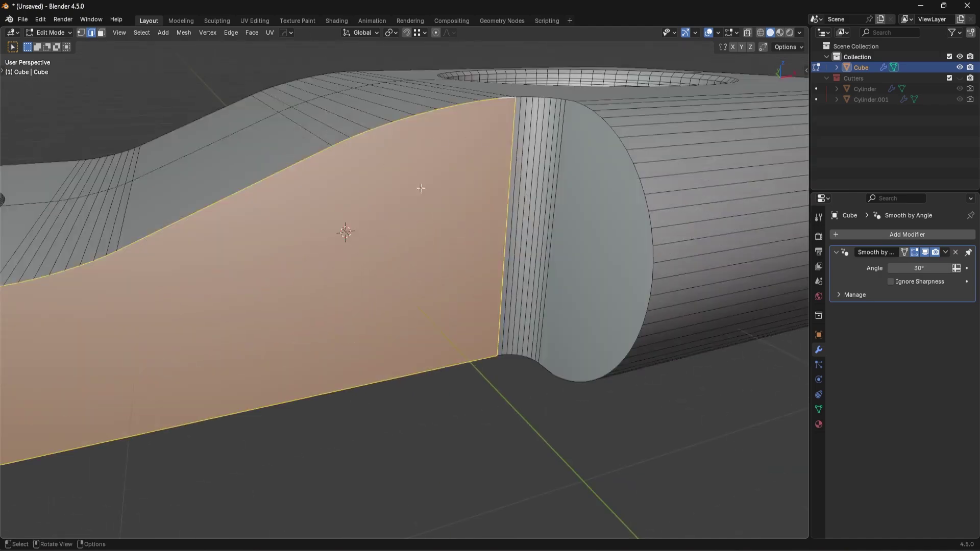
{"action": "scroll", "coordinate": [401, 173], "scroll_direction": "down", "scroll_amount": 3}
{"action": "middle_click_drag", "start_coordinate": [350, 248], "coordinate": [403, 263]}
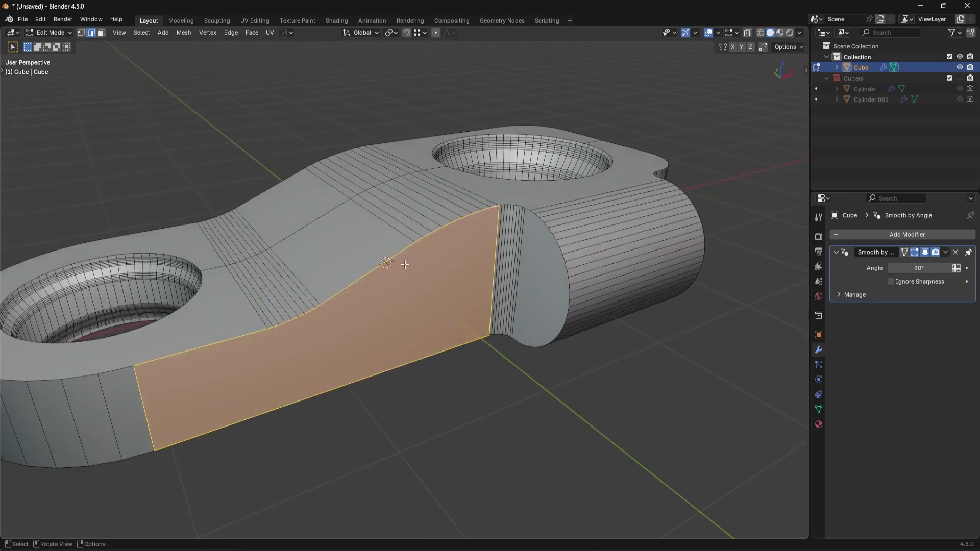
{"action": "key", "text": "alt+a"}
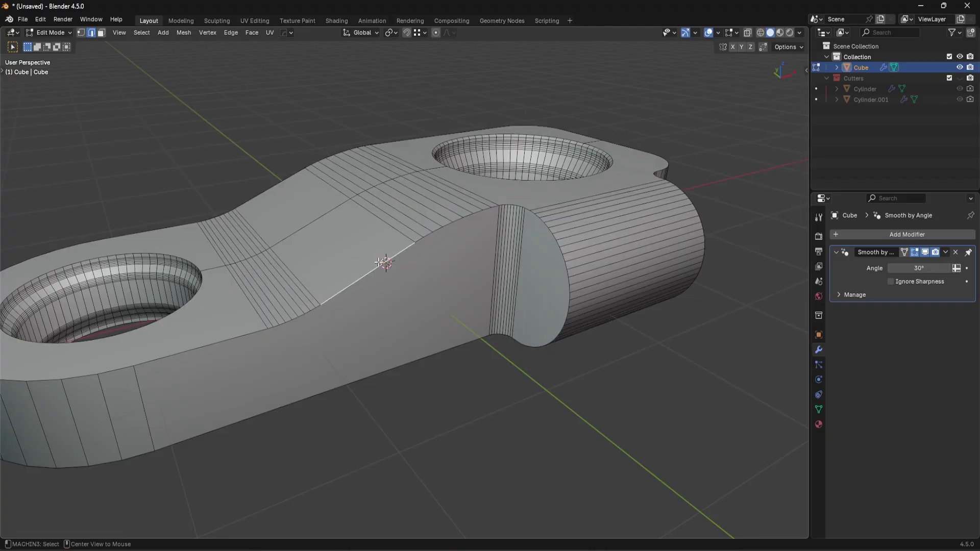
Loop select the bracket's outer perimeter edges with MACHIN3 Select, bevel them about 0.03 m with 1 segment and return to Object Mode
{"action": "left_click", "coordinate": [383, 262]}
{"action": "middle_click_drag", "start_coordinate": [576, 290], "coordinate": [325, 384]}
{"action": "middle_click_drag", "start_coordinate": [579, 271], "coordinate": [658, 323]}
{"action": "key", "text": "ctrl+b"}
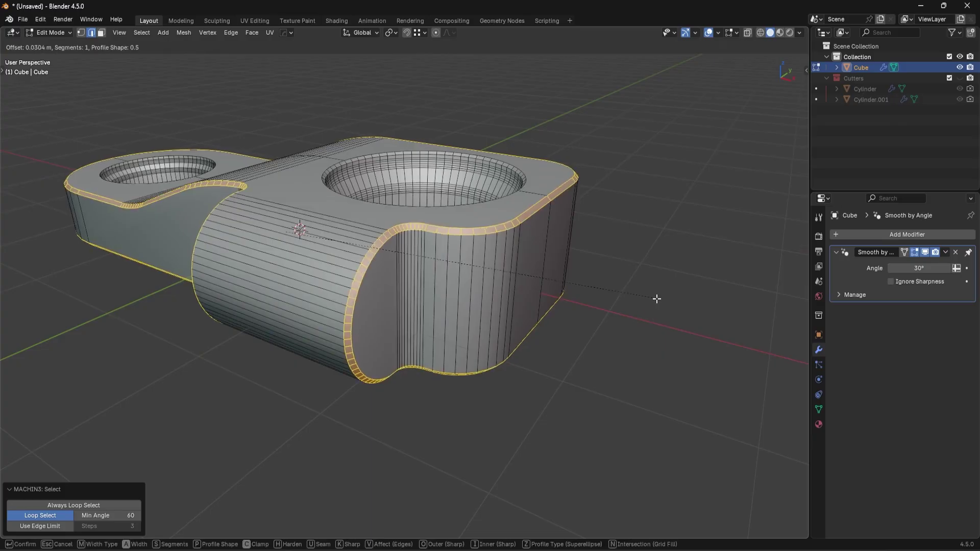
{"action": "left_click", "coordinate": [631, 303]}
{"action": "key", "text": "Tab"}
{"action": "scroll", "coordinate": [558, 269], "scroll_direction": "down", "scroll_amount": 4}
In the top orthographic view, add a 2 m plane at the world origin
{"action": "middle_click_drag", "start_coordinate": [558, 269], "coordinate": [499, 237]}
{"action": "key", "text": "KP_5"}
{"action": "key", "text": "KP_7"}
{"action": "scroll", "coordinate": [461, 258], "scroll_direction": "up", "scroll_amount": 3}
{"action": "middle_click_drag", "start_coordinate": [428, 273], "coordinate": [522, 264], "text": "shift"}
{"action": "key", "text": "shift+a"}
{"action": "mouse_move", "coordinate": [593, 225]}
{"action": "left_click", "coordinate": [636, 236]}
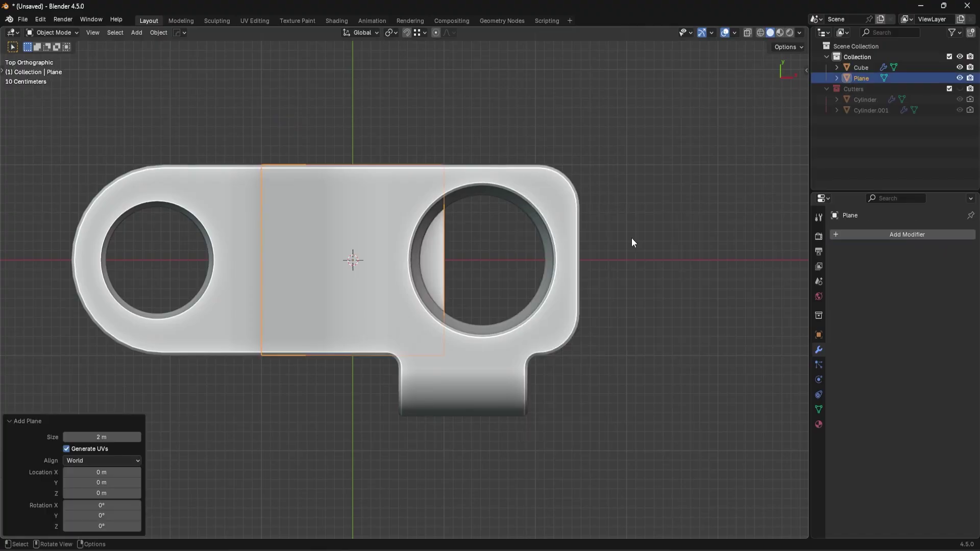
Rotate the plane 90° about Y, move it about 1.57 m along X and scale it up about 1.9 times
{"action": "type", "text": "ry90"}
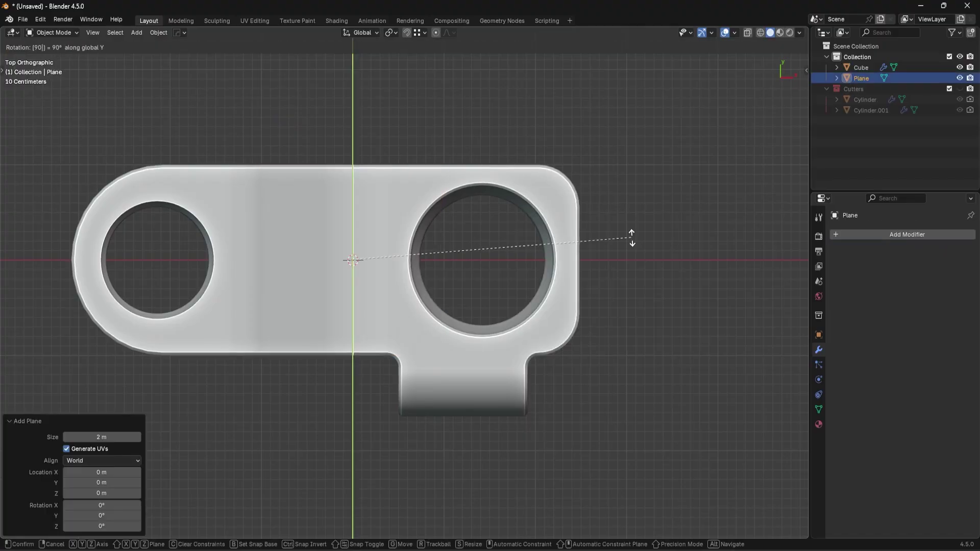
{"action": "key", "text": "Return"}
{"action": "key", "text": "g"}
{"action": "key", "text": "x"}
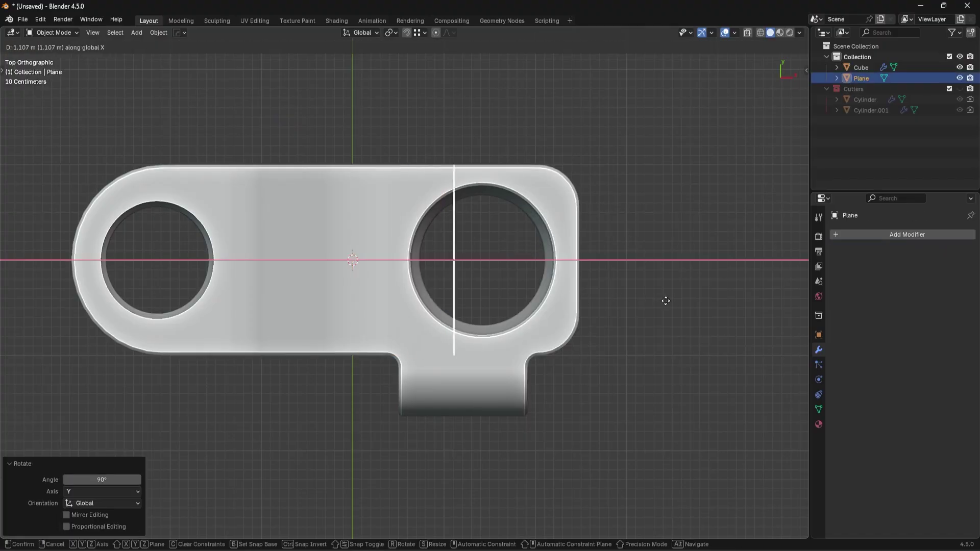
{"action": "left_click", "coordinate": [703, 299]}
{"action": "key", "text": "s"}
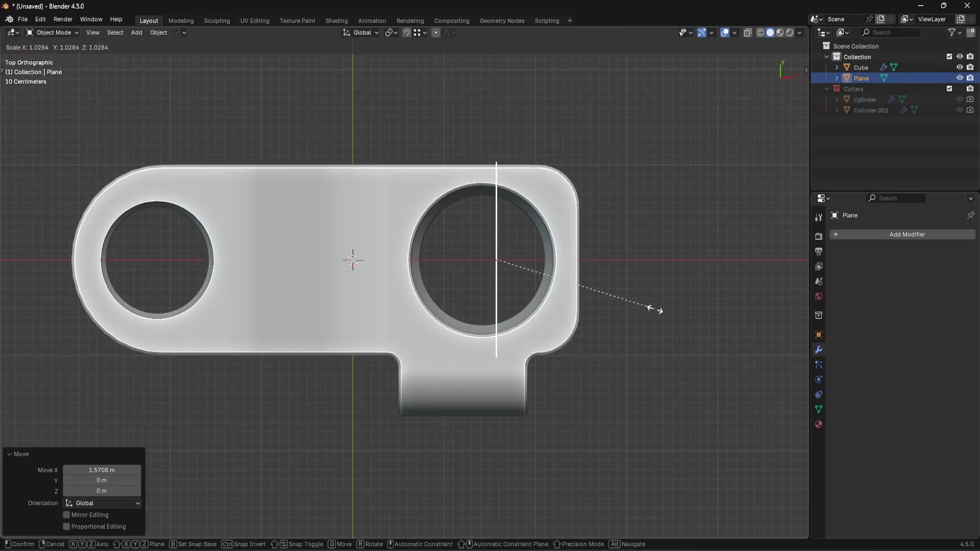
{"action": "left_click", "coordinate": [802, 287]}
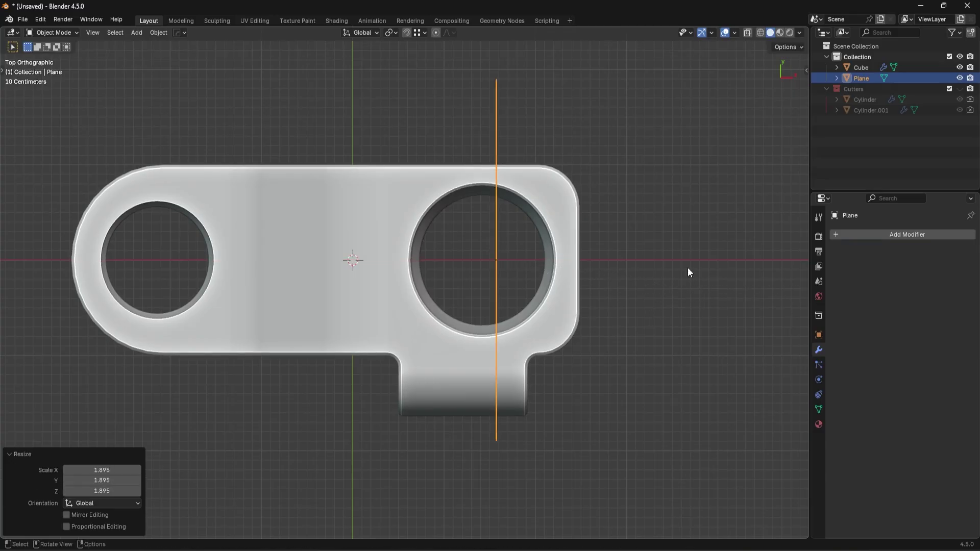
Add a Solidify modifier to the upright plane with a thickness of 0.005 m and an offset of 0
{"action": "left_click", "coordinate": [886, 234]}
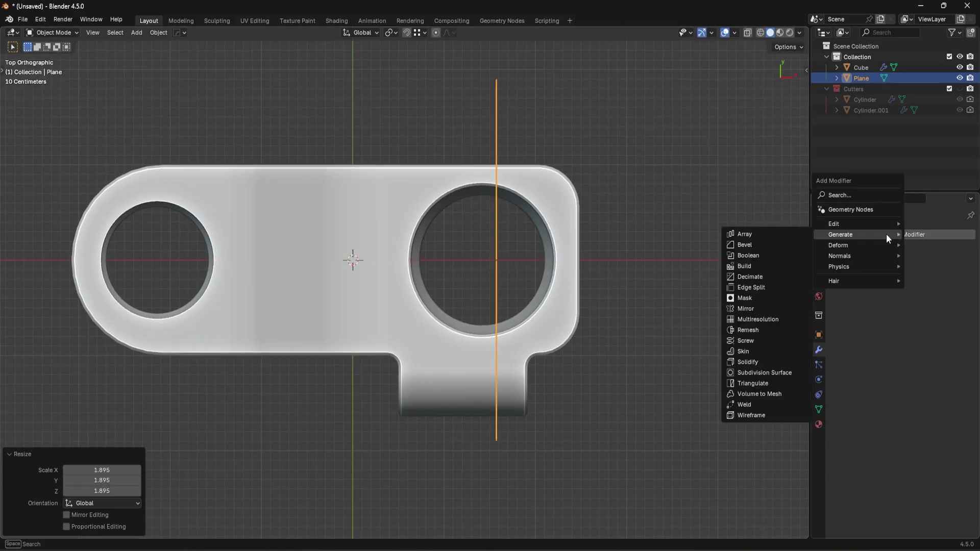
{"action": "left_click", "coordinate": [758, 363]}
{"action": "middle_click_drag", "start_coordinate": [740, 332], "coordinate": [599, 309], "text": "ctrl"}
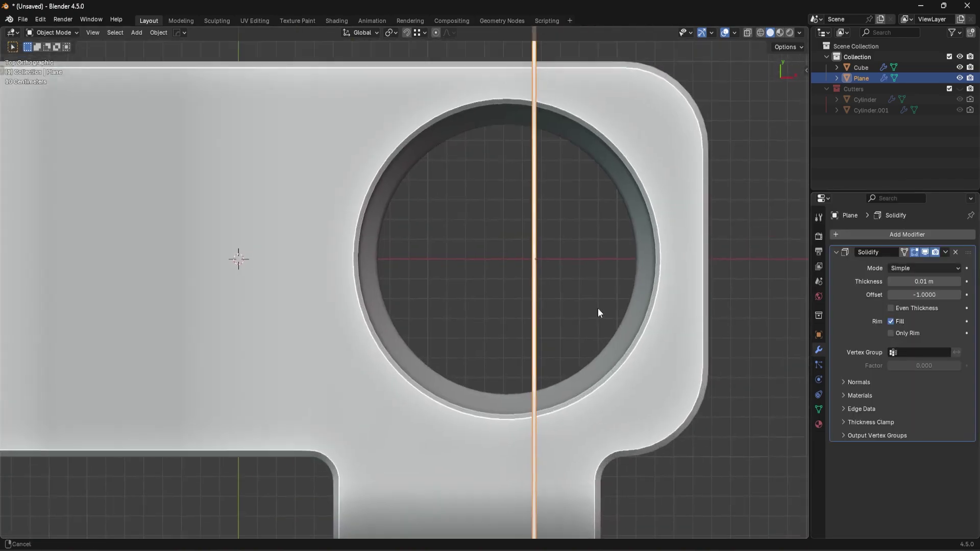
{"action": "left_click", "coordinate": [919, 290]}
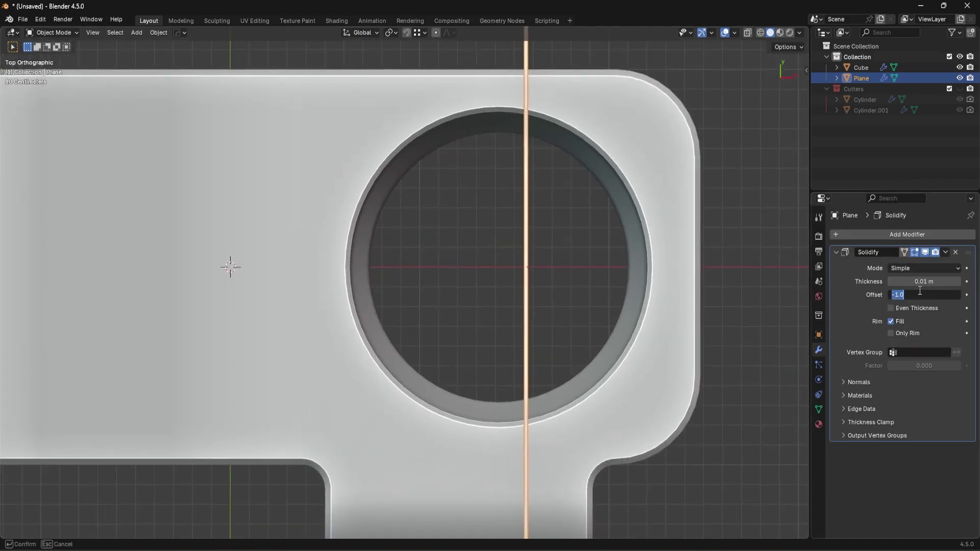
{"action": "left_click", "coordinate": [926, 282]}
{"action": "mouse_move", "coordinate": [926, 282]}
{"action": "left_mouse_down"}
{"action": "mouse_move", "coordinate": [899, 283]}
{"action": "mouse_move", "coordinate": [935, 283]}
{"action": "left_mouse_up"}
{"action": "left_click", "coordinate": [931, 297]}
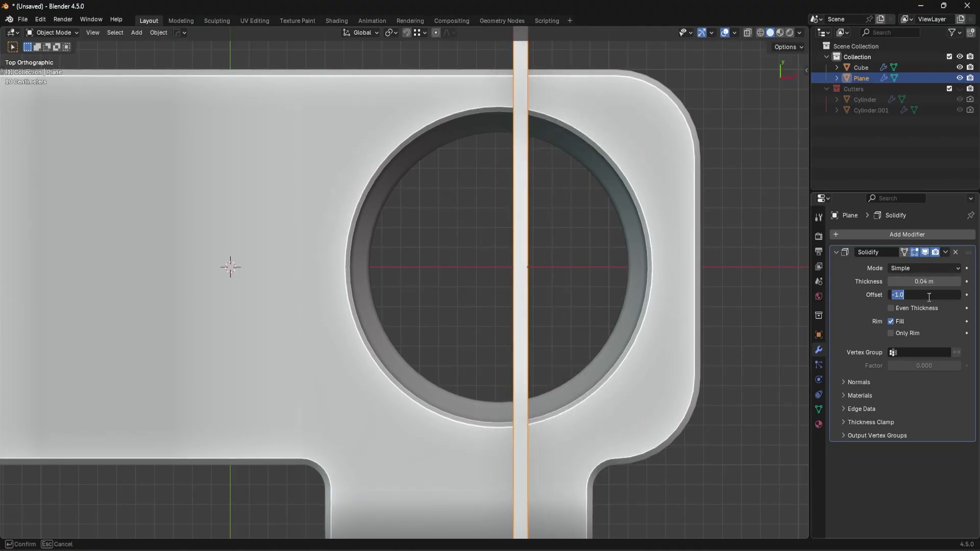
{"action": "type", "text": "0"}
{"action": "key", "text": "Return"}
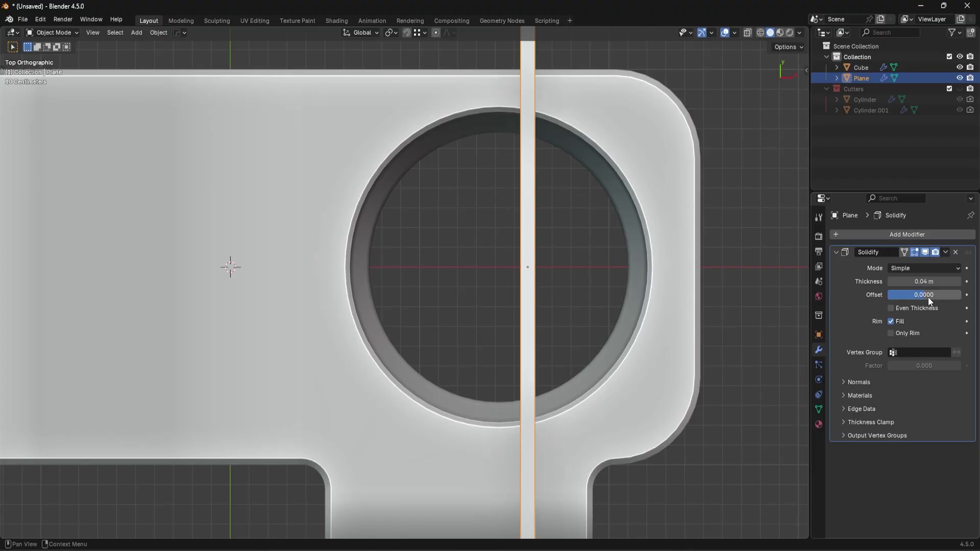
{"action": "left_click_drag", "start_coordinate": [928, 281], "coordinate": [899, 281]}
Subtract the thin plane from the bracket with a difference boolean and shift the cutter about 0.07 m along X
{"action": "scroll", "coordinate": [600, 399], "scroll_direction": "down", "scroll_amount": 3}
{"action": "middle_click_drag", "start_coordinate": [600, 399], "coordinate": [540, 266]}
{"action": "left_click", "coordinate": [550, 262], "text": "shift"}
{"action": "key", "text": "ctrl+KP_Subtract"}
{"action": "scroll", "coordinate": [549, 262], "scroll_direction": "down", "scroll_amount": 3}
{"action": "key", "text": "shift+2"}
{"action": "key", "text": "g"}
{"action": "key", "text": "x"}
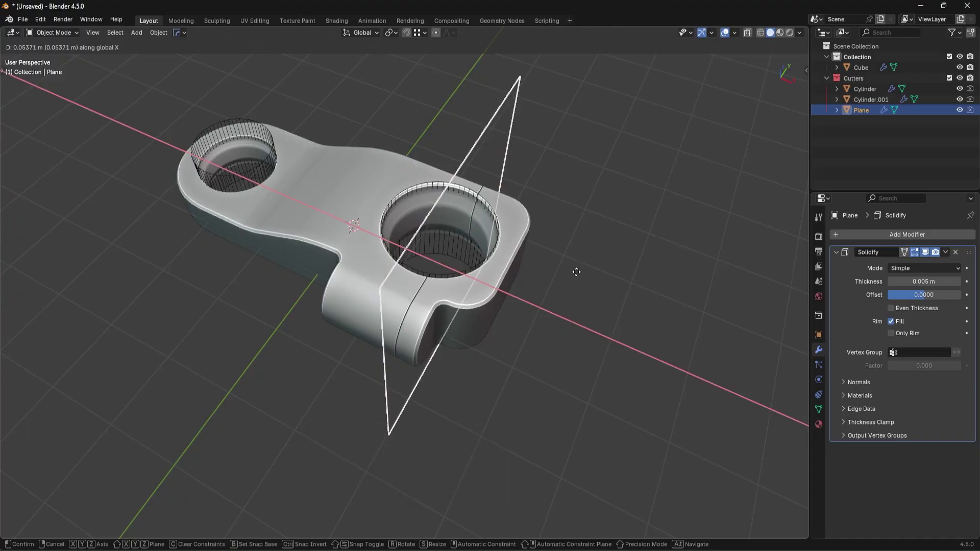
{"action": "left_click", "coordinate": [591, 266]}
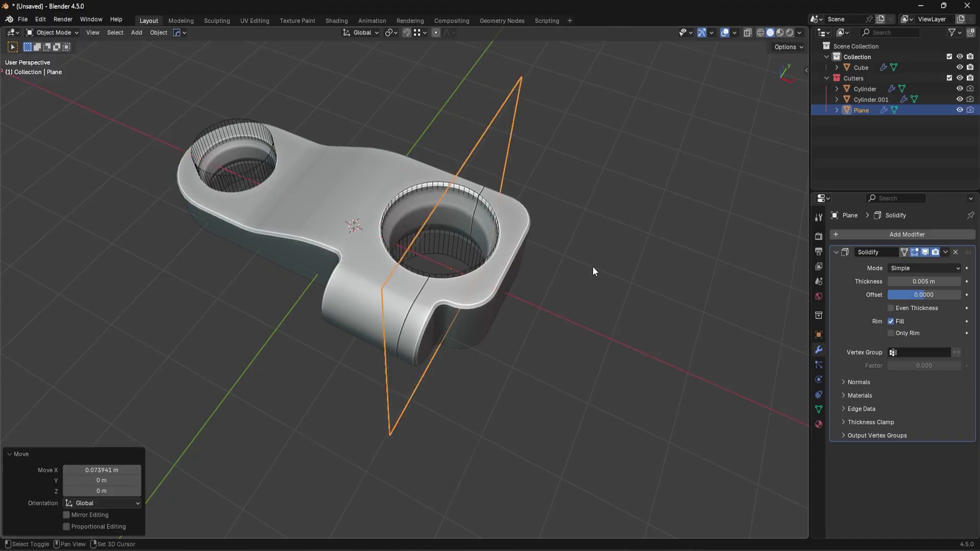
{"action": "key", "text": "h"}
{"action": "mouse_move", "coordinate": [532, 243]}
{"action": "middle_mouse_down"}
{"action": "mouse_move", "coordinate": [451, 261]}
{"action": "mouse_move", "coordinate": [588, 252]}
{"action": "mouse_move", "coordinate": [506, 252]}
{"action": "mouse_move", "coordinate": [518, 265]}
{"action": "mouse_move", "coordinate": [550, 249]}
{"action": "middle_mouse_up"}
{"action": "key", "text": "alt+h"}
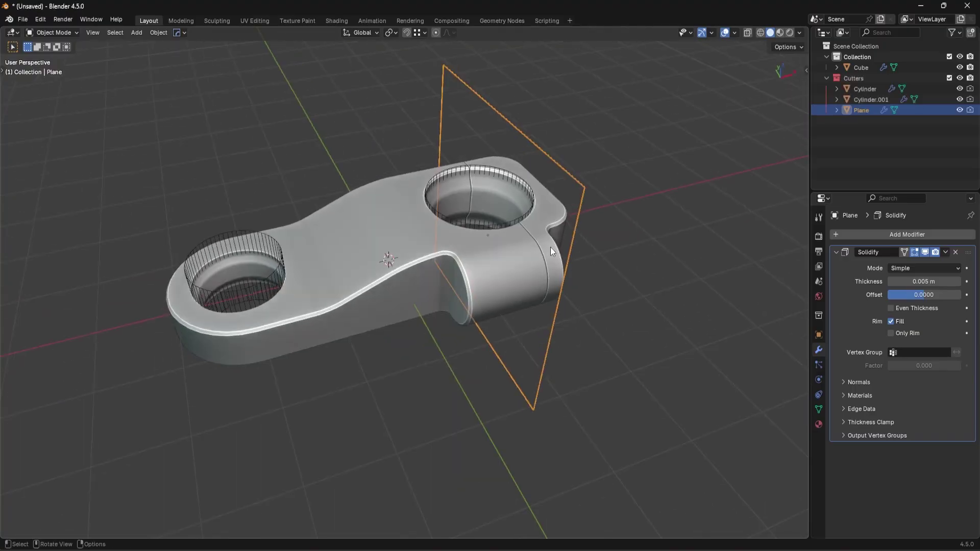
Duplicate the plane cutter, rotate the copy 90° about Z and move it along X to the bracket's rounded end by the smaller hole
{"action": "middle_click_drag", "start_coordinate": [587, 264], "coordinate": [512, 142]}
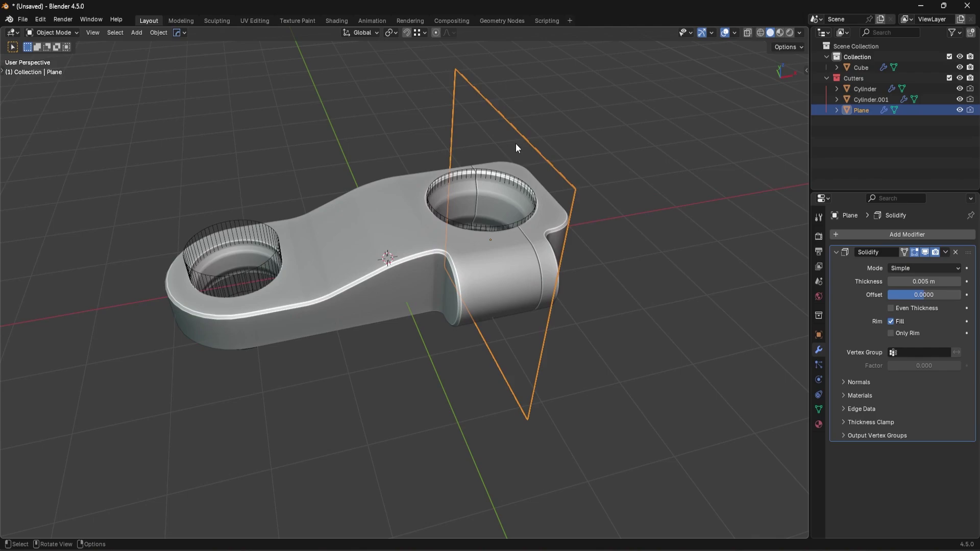
{"action": "key", "text": "shift+d"}
{"action": "right_click", "coordinate": [587, 158]}
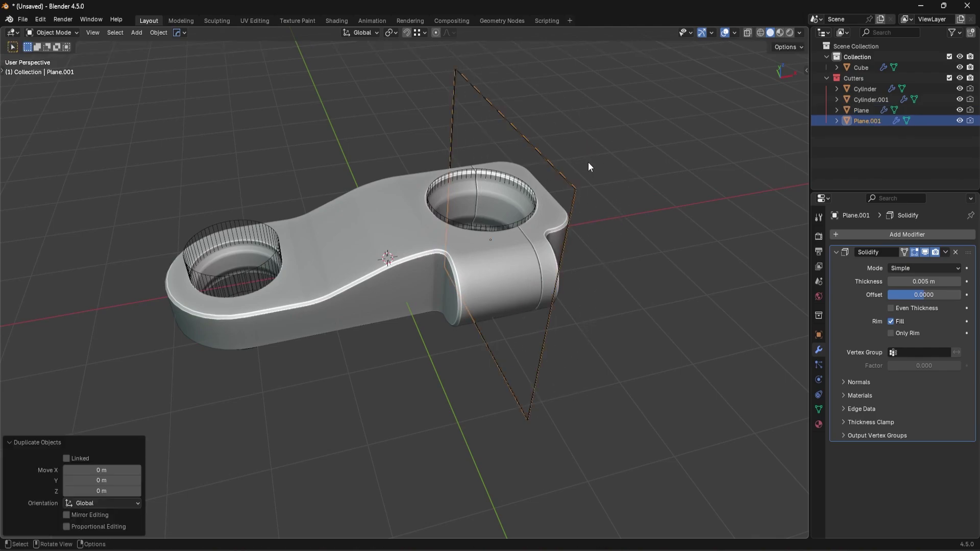
{"action": "type", "text": "rz90"}
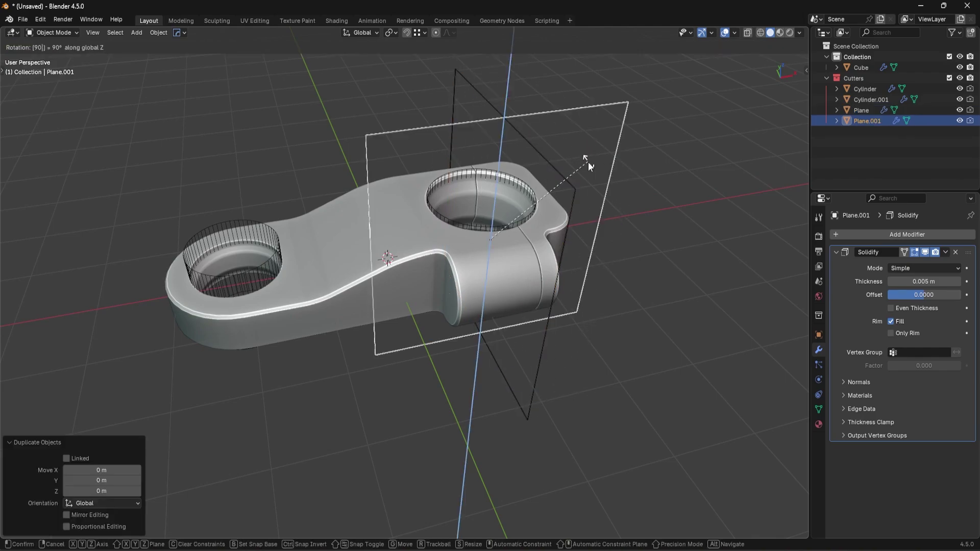
{"action": "key", "text": "Return"}
{"action": "key", "text": "KP_7"}
{"action": "key", "text": "g"}
{"action": "key", "text": "x"}
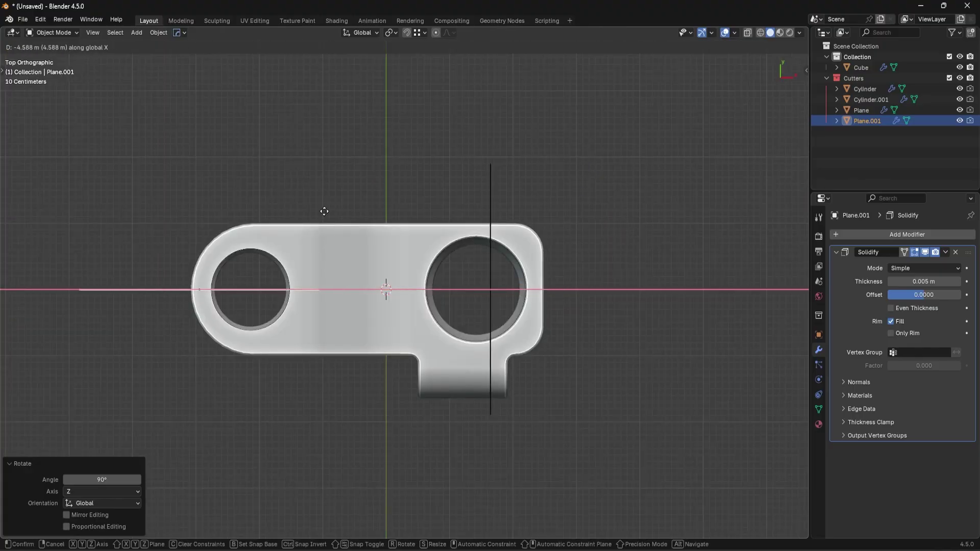
{"action": "left_click", "coordinate": [275, 211]}
Cut the rotated plane copy from the bracket's rounded end with a HardOps difference boolean
{"action": "middle_click_drag", "start_coordinate": [275, 211], "coordinate": [338, 246]}
{"action": "left_click", "coordinate": [341, 246], "text": "shift"}
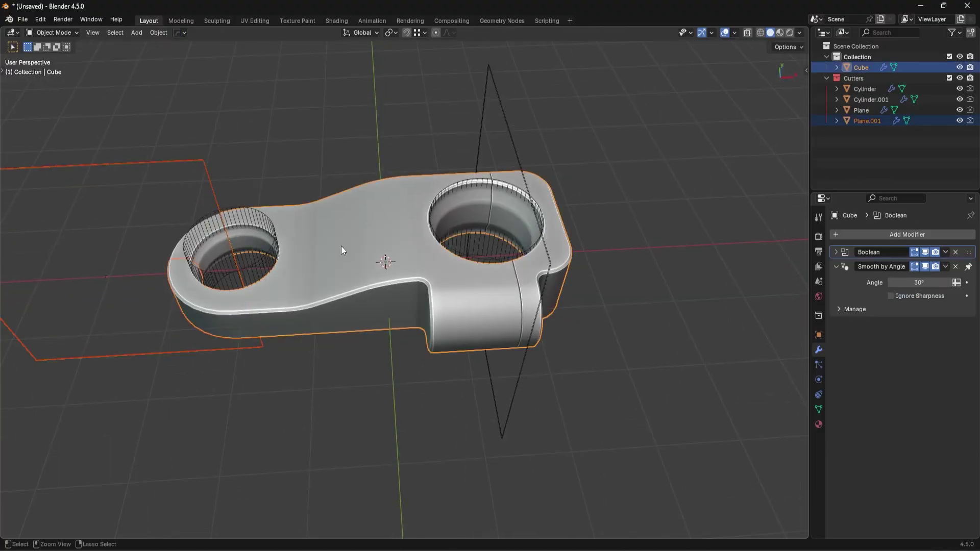
{"action": "key", "text": "ctrl+KP_Subtract"}
{"action": "scroll", "coordinate": [358, 245], "scroll_direction": "down", "scroll_amount": 3}
{"action": "middle_click_drag", "start_coordinate": [372, 244], "coordinate": [432, 241]}
{"action": "scroll", "coordinate": [433, 241], "scroll_direction": "up", "scroll_amount": 4}
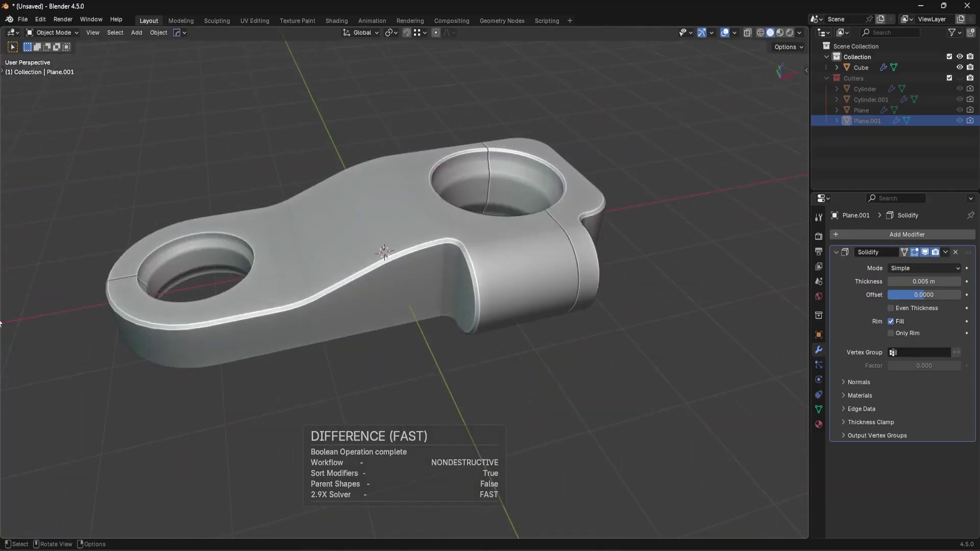
Add a HardOps bevel modifier to the bracket with 3 segments and a 30° angle limit
{"action": "scroll", "coordinate": [534, 282], "scroll_direction": "up", "scroll_amount": 3}
{"action": "left_click", "coordinate": [541, 242]}
{"action": "scroll", "coordinate": [546, 245], "scroll_direction": "up", "scroll_amount": 1}
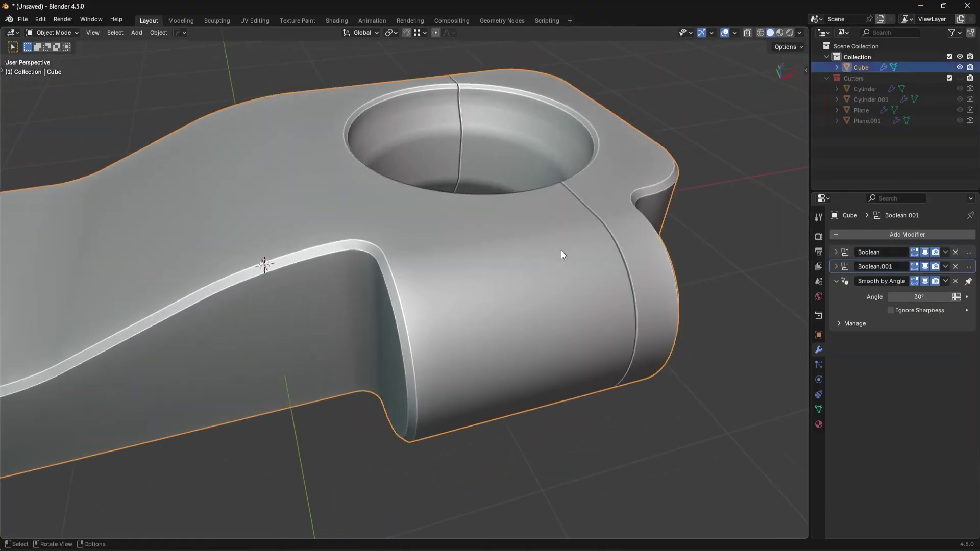
{"action": "key", "text": "q"}
{"action": "left_click", "coordinate": [572, 257]}
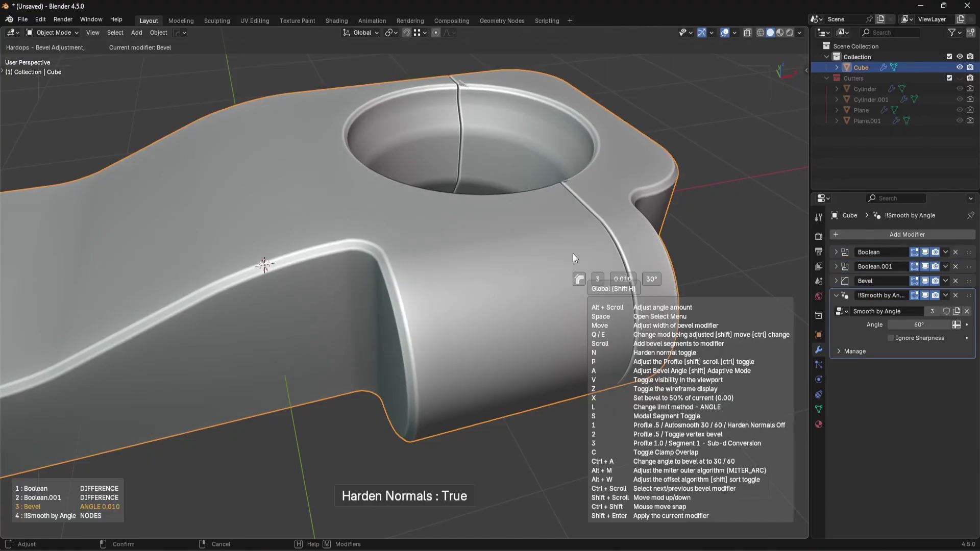
{"action": "left_click", "coordinate": [577, 253]}
{"action": "scroll", "coordinate": [541, 247], "scroll_direction": "down", "scroll_amount": 4}
{"action": "middle_click_drag", "start_coordinate": [522, 250], "coordinate": [493, 308]}
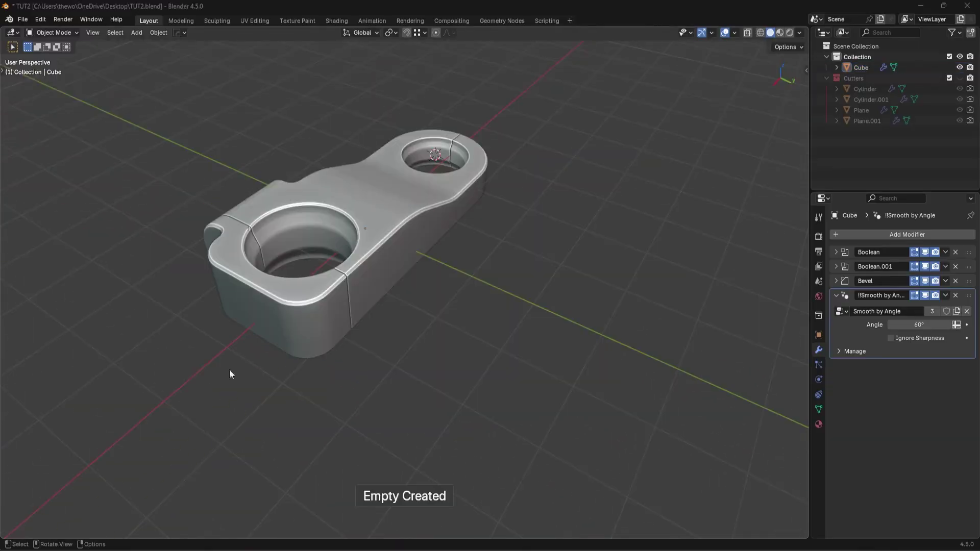
In the front orthographic view, add a 2 m cube at the 3D cursor by the smaller hole and flatten it along Z
{"action": "middle_click_drag", "start_coordinate": [229, 370], "coordinate": [455, 327]}
{"action": "key", "text": "KP_5"}
{"action": "key", "text": "KP_1"}
{"action": "key", "text": "shift+a"}
{"action": "mouse_move", "coordinate": [413, 235]}
{"action": "left_click", "coordinate": [457, 256]}
{"action": "key", "text": "s"}
{"action": "key", "text": "z"}
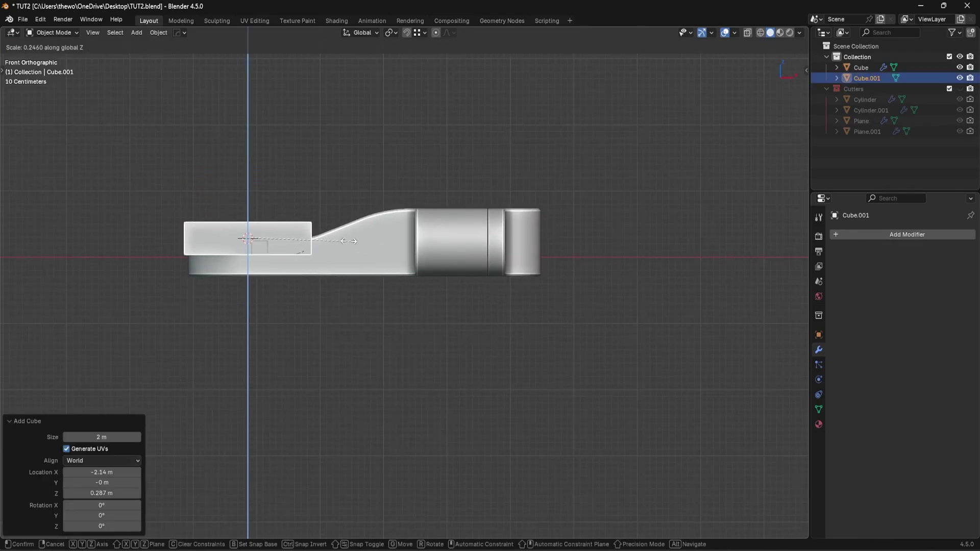
{"action": "left_click", "coordinate": [248, 236]}
Move the flattened cube down onto the lower part of the rounded end and widen it along Y past the bracket's sides
{"action": "key", "text": "g"}
{"action": "left_click", "coordinate": [230, 263]}
{"action": "middle_click_drag", "start_coordinate": [231, 263], "coordinate": [373, 310]}
{"action": "key", "text": "s"}
{"action": "key", "text": "y"}
{"action": "left_click", "coordinate": [413, 305]}
Subtract the flattened cube from the bracket with a difference boolean and move the cutter about 0.46 m along negative X
{"action": "left_click", "coordinate": [415, 301], "text": "shift"}
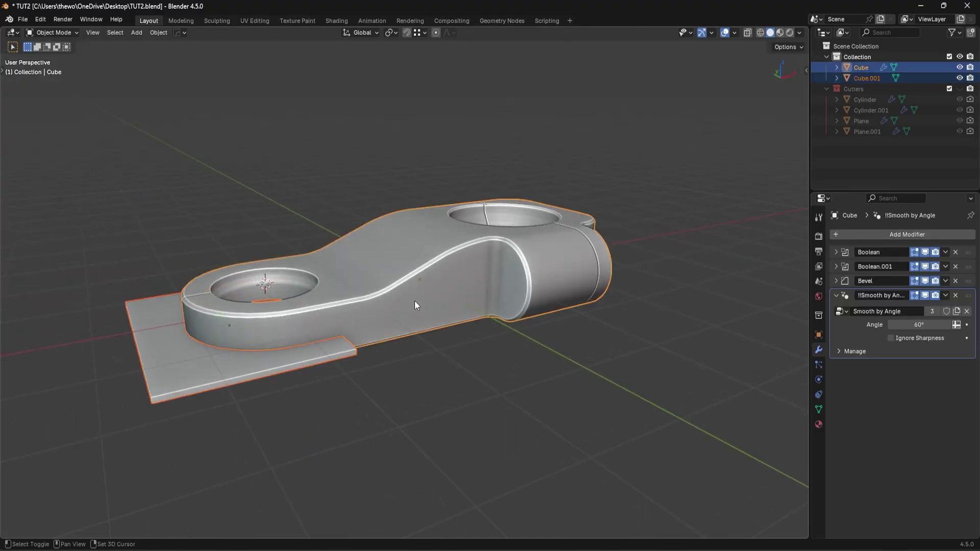
{"action": "key", "text": "ctrl+KP_Subtract"}
{"action": "key", "text": "g"}
{"action": "key", "text": "x"}
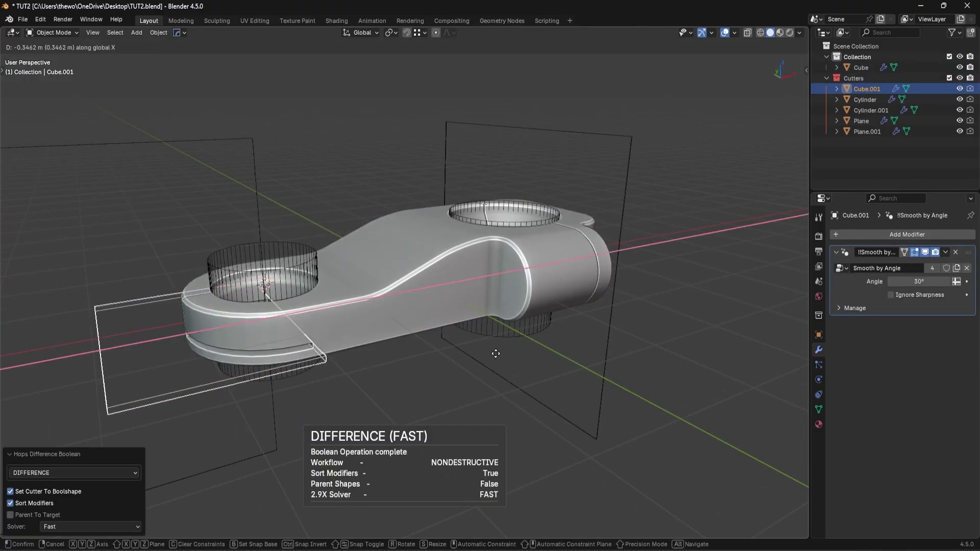
Thin the cube cutter along Z to narrow the groove around the rounded end, and hide the cutters
{"action": "key", "text": "s"}
{"action": "key", "text": "z"}
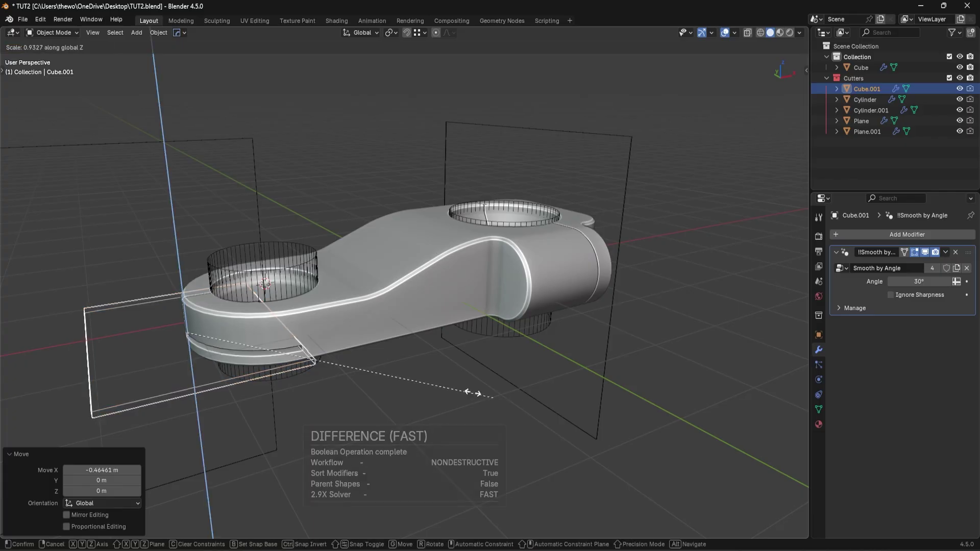
{"action": "left_click", "coordinate": [345, 360]}
{"action": "key", "text": "1"}
{"action": "scroll", "coordinate": [446, 344], "scroll_direction": "down", "scroll_amount": 4}
{"action": "middle_click_drag", "start_coordinate": [446, 344], "coordinate": [602, 364]}
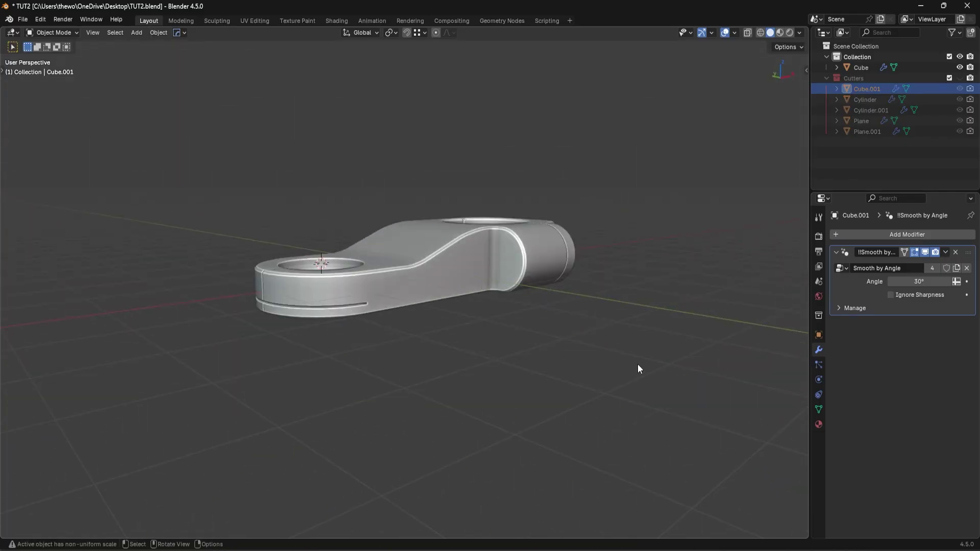
Undo the last change, rescale the cube cutter for the side groove and hide the cutters again
{"action": "key", "text": "ctrl+z"}
{"action": "key", "text": "s"}
{"action": "left_click", "coordinate": [568, 349]}
{"action": "key", "text": "1"}
{"action": "middle_click_drag", "start_coordinate": [552, 320], "coordinate": [456, 366]}
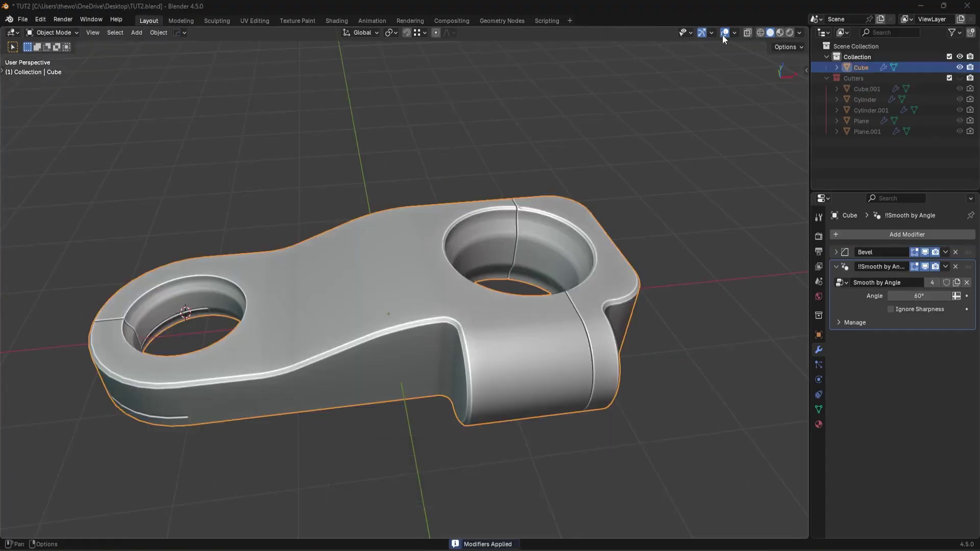
Inspect the bracket's grooves and beveled edges with the viewport overlays temporarily off, trying a trackball rotation and cancelling it
{"action": "left_click", "coordinate": [724, 34]}
{"action": "key", "text": "r"}
{"action": "key", "text": "r"}
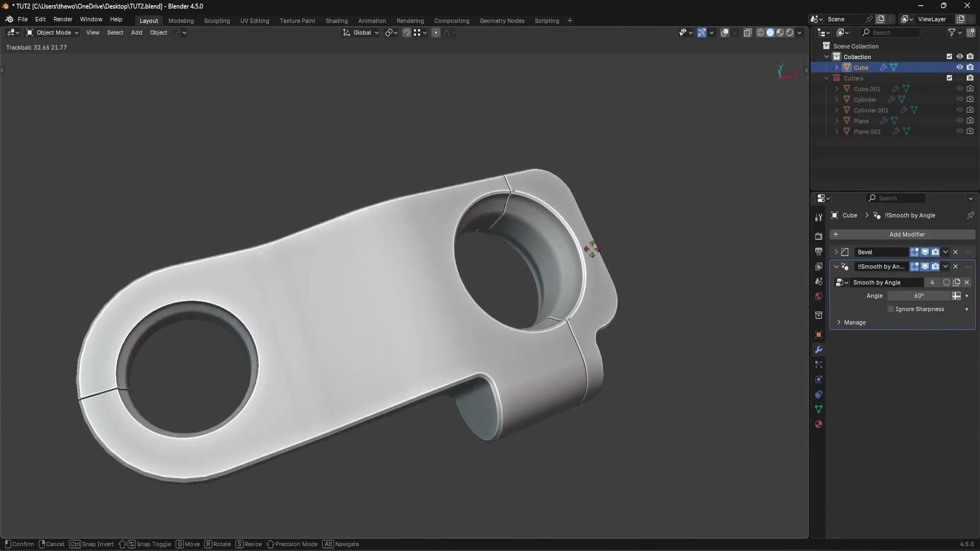
{"action": "right_click", "coordinate": [565, 173]}
{"action": "middle_click_drag", "start_coordinate": [598, 247], "coordinate": [564, 327]}
{"action": "middle_click_drag", "start_coordinate": [564, 326], "coordinate": [483, 215], "text": "shift"}
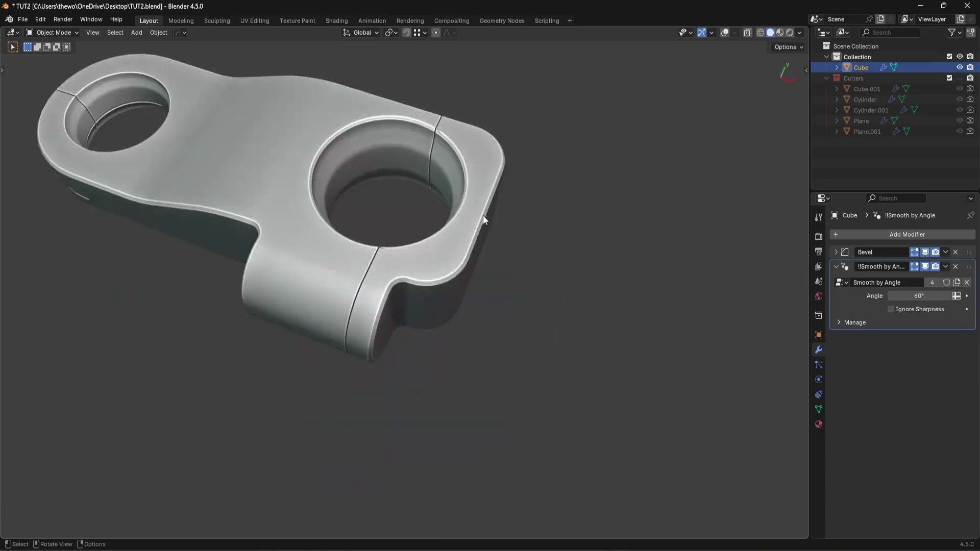
{"action": "scroll", "coordinate": [482, 215], "scroll_direction": "up", "scroll_amount": 7}
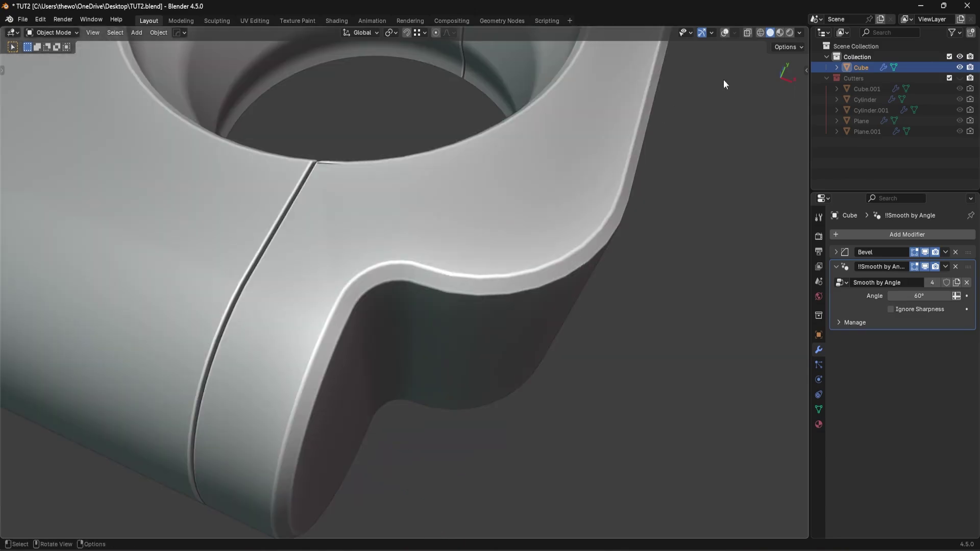
{"action": "left_click", "coordinate": [724, 33]}
Adjust the bracket's bevel modifier with HardOps to a width of about 0.002, 3 segments and a 30° angle
{"action": "scroll", "coordinate": [467, 191], "scroll_direction": "up", "scroll_amount": 4}
{"action": "key", "text": "q"}
{"action": "left_click", "coordinate": [560, 246]}
{"action": "right_click", "coordinate": [560, 248]}
{"action": "key", "text": "q"}
{"action": "left_click", "coordinate": [560, 242]}
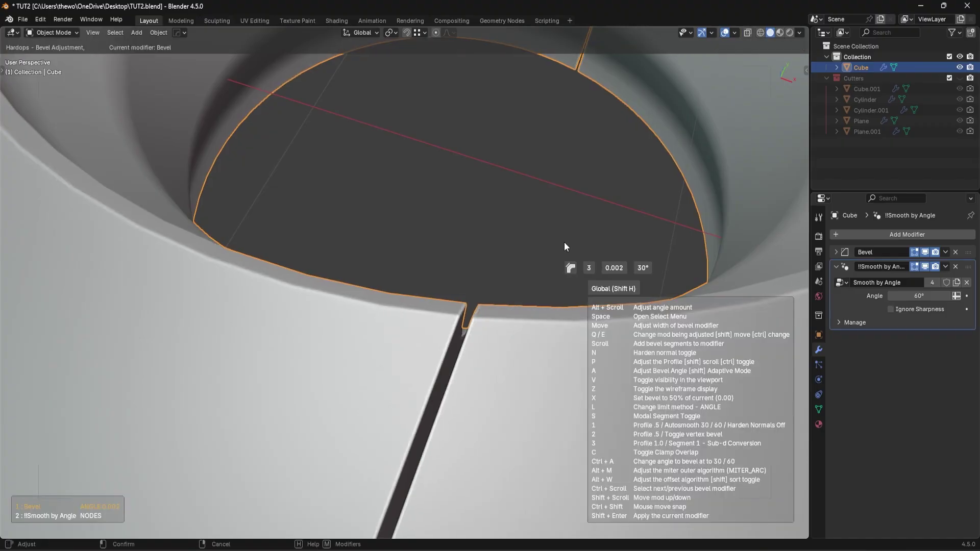
{"action": "left_click", "coordinate": [565, 244]}
In Edit Mode, dissolve the stray edge beside the groove at the large hole's rim, using edge selection
{"action": "key", "text": "Tab"}
{"action": "middle_click_drag", "start_coordinate": [496, 322], "coordinate": [434, 311]}
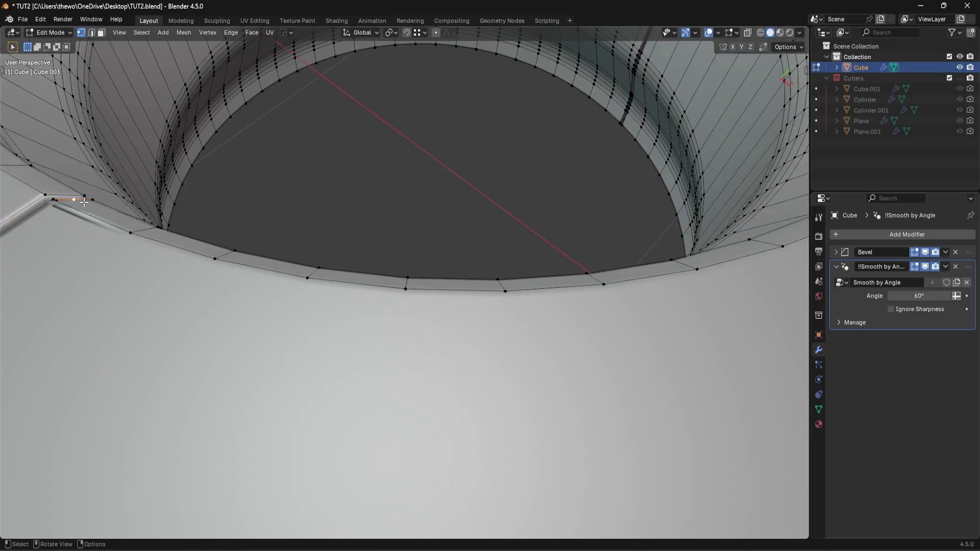
{"action": "key", "text": "KP_Decimal"}
{"action": "scroll", "coordinate": [429, 258], "scroll_direction": "down", "scroll_amount": 6}
{"action": "middle_click_drag", "start_coordinate": [429, 258], "coordinate": [403, 173]}
{"action": "key", "text": "Tab"}
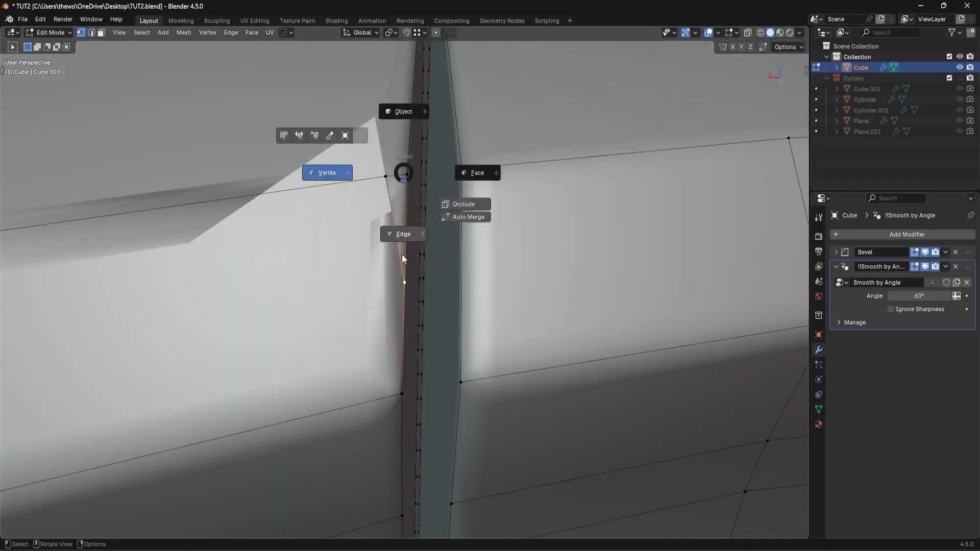
{"action": "key", "text": "ctrl+x"}
Dissolve the stray edge beside the groove on the opposite side of the large hole's rim and return to Object Mode
{"action": "scroll", "coordinate": [437, 225], "scroll_direction": "down", "scroll_amount": 6}
{"action": "middle_click_drag", "start_coordinate": [438, 226], "coordinate": [530, 245]}
{"action": "scroll", "coordinate": [571, 291], "scroll_direction": "down", "scroll_amount": 4}
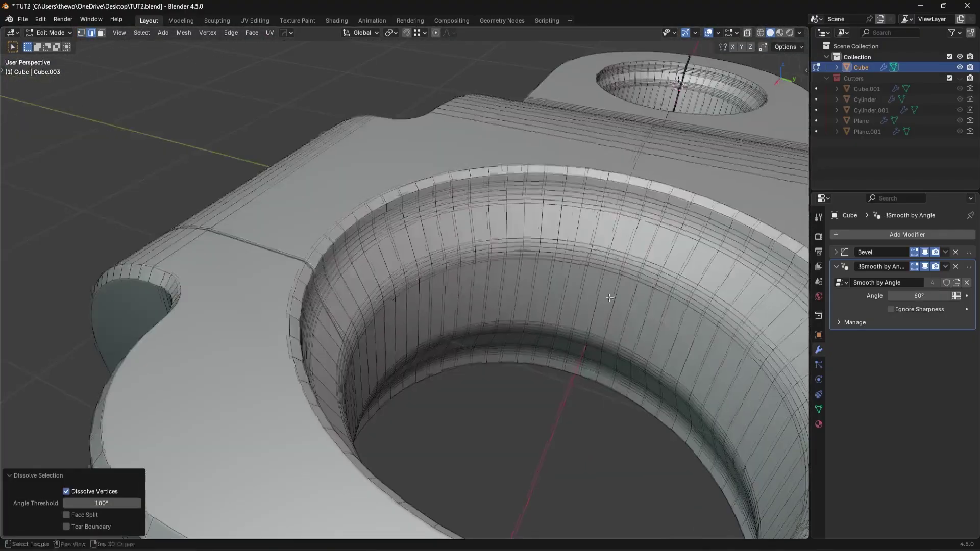
{"action": "mouse_move", "coordinate": [609, 298]}
{"action": "middle_mouse_down", "text": "shift"}
{"action": "mouse_move", "coordinate": [525, 256]}
{"action": "mouse_move", "coordinate": [599, 309]}
{"action": "middle_mouse_up", "text": "shift"}
{"action": "middle_click_drag", "start_coordinate": [599, 309], "coordinate": [571, 304], "text": "shift"}
{"action": "scroll", "coordinate": [583, 316], "scroll_direction": "up", "scroll_amount": 6}
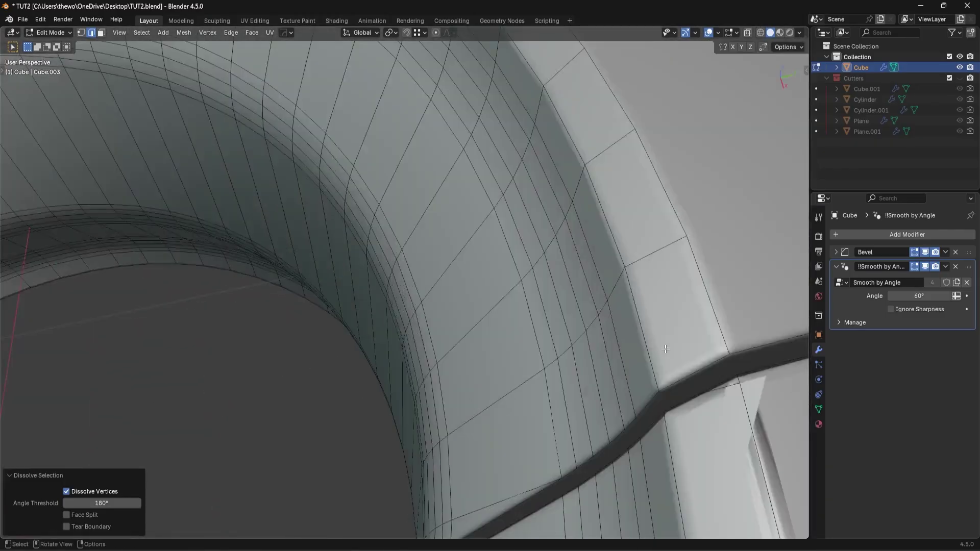
{"action": "left_click", "coordinate": [733, 391]}
{"action": "key", "text": "ctrl+x"}
{"action": "scroll", "coordinate": [534, 341], "scroll_direction": "down", "scroll_amount": 9}
{"action": "key", "text": "Tab"}
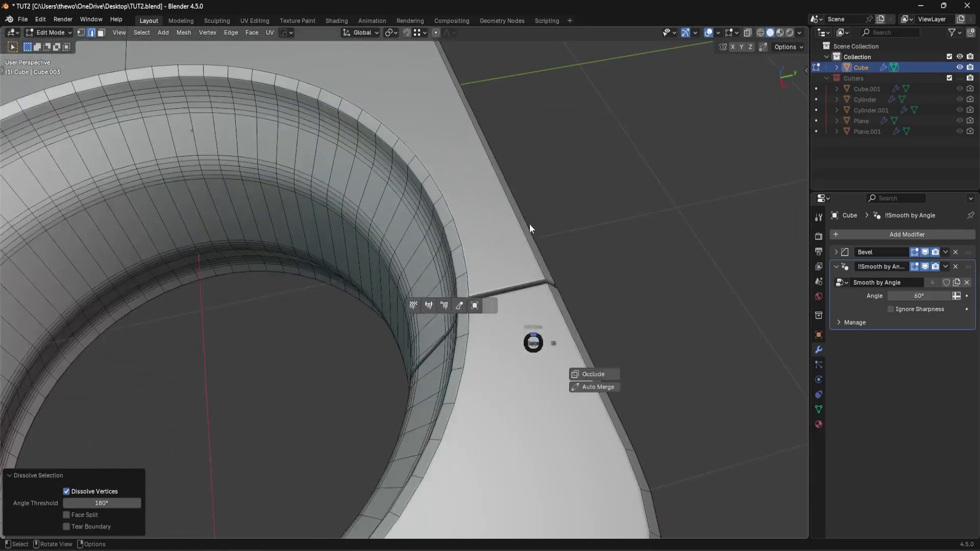
{"action": "left_click", "coordinate": [534, 287]}
{"action": "scroll", "coordinate": [475, 312], "scroll_direction": "down", "scroll_amount": 7}
{"action": "middle_click_drag", "start_coordinate": [474, 308], "coordinate": [554, 213]}
{"action": "left_click", "coordinate": [588, 284]}
{"action": "scroll", "coordinate": [588, 283], "scroll_direction": "down", "scroll_amount": 4}
{"action": "scroll", "coordinate": [543, 283], "scroll_direction": "up", "scroll_amount": 3}
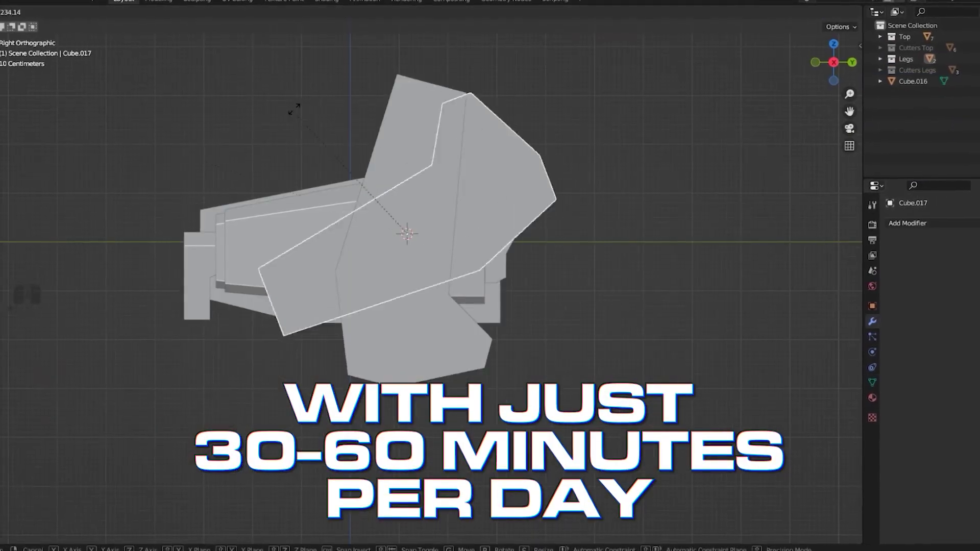
{"action": "key", "text": "g"}
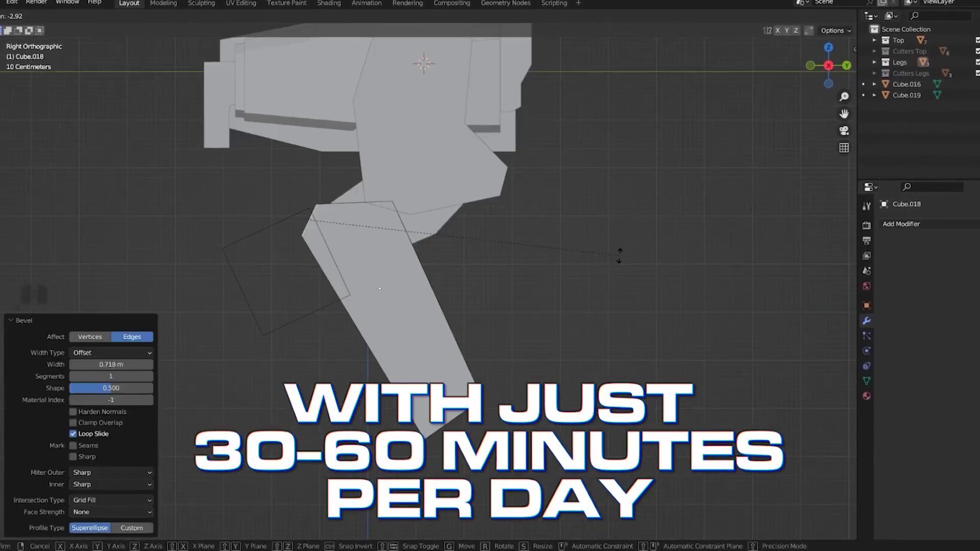